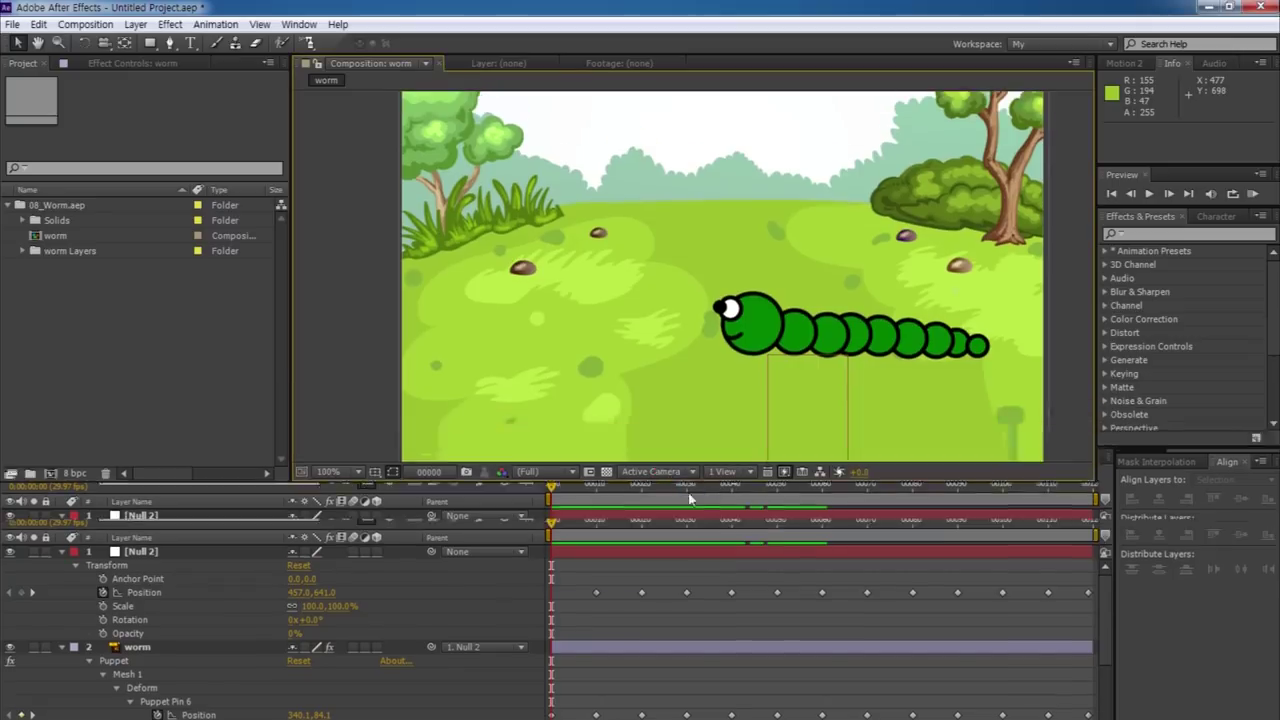
# Preview the finished worm crawling across the meadow in a maximized composition view.
pyautogui.moveTo(672, 405); pyautogui.dragTo(672, 515)
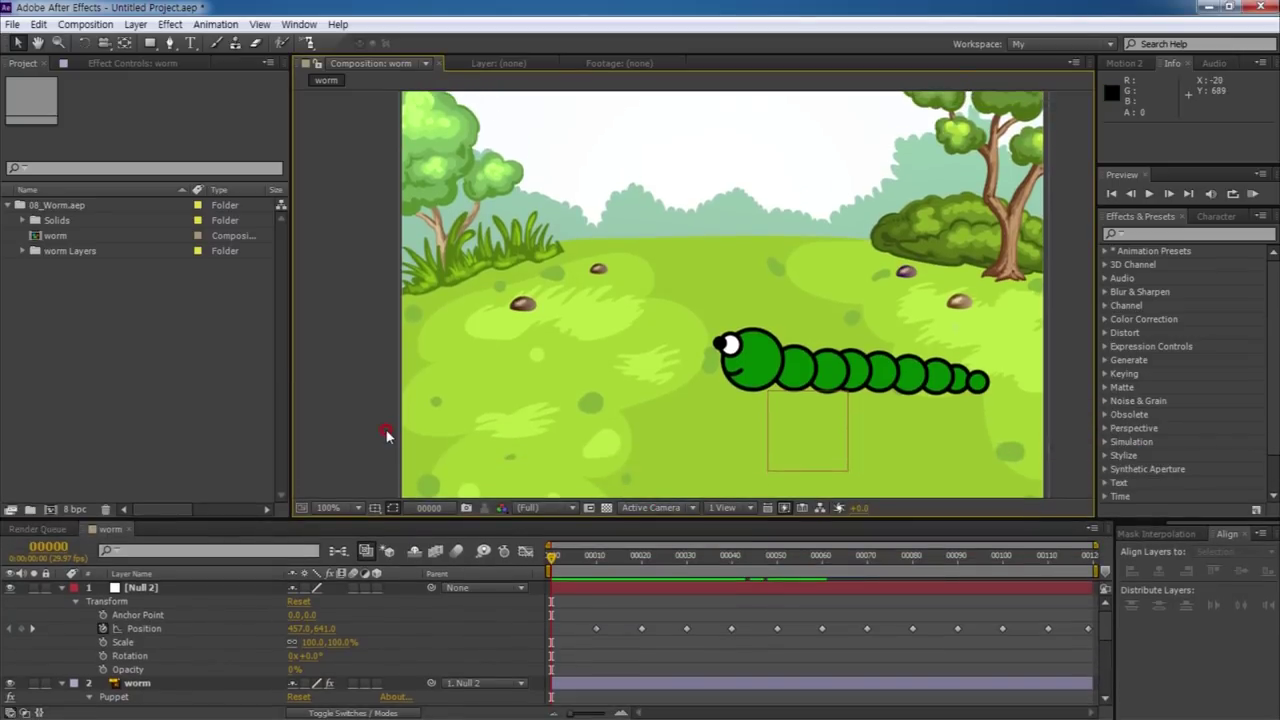
pyautogui.press('`')
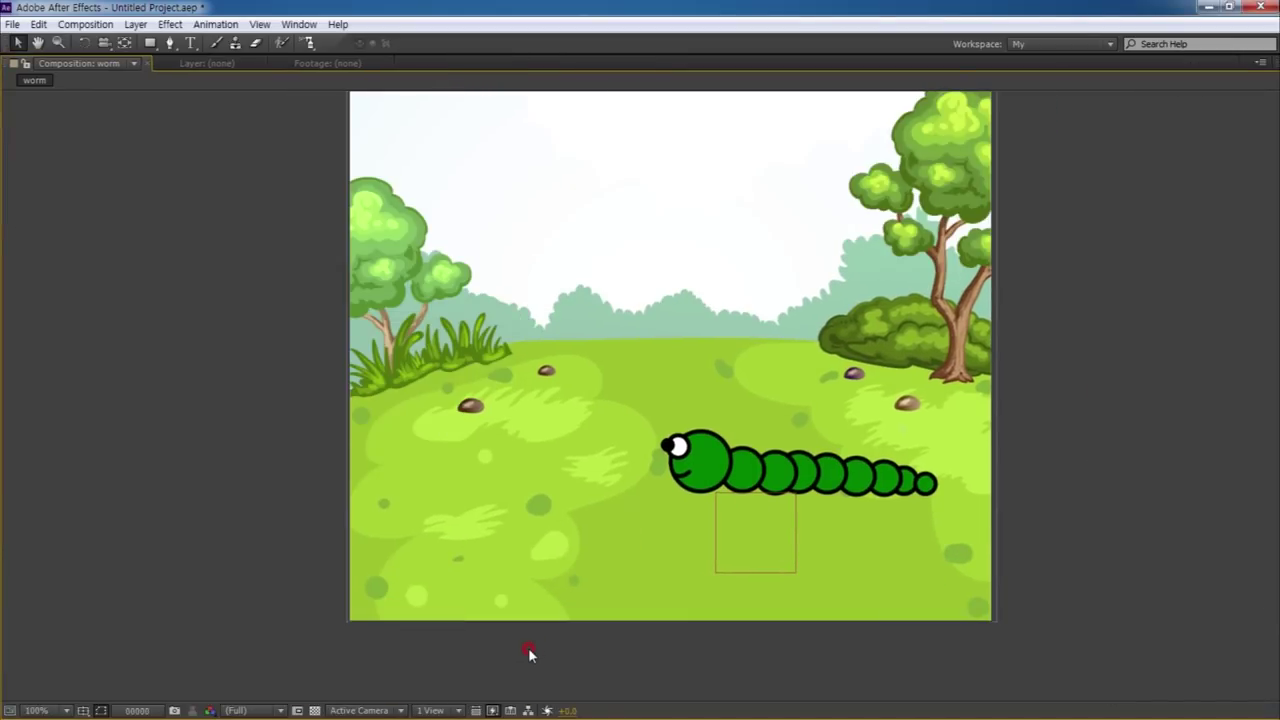
pyautogui.press('space')
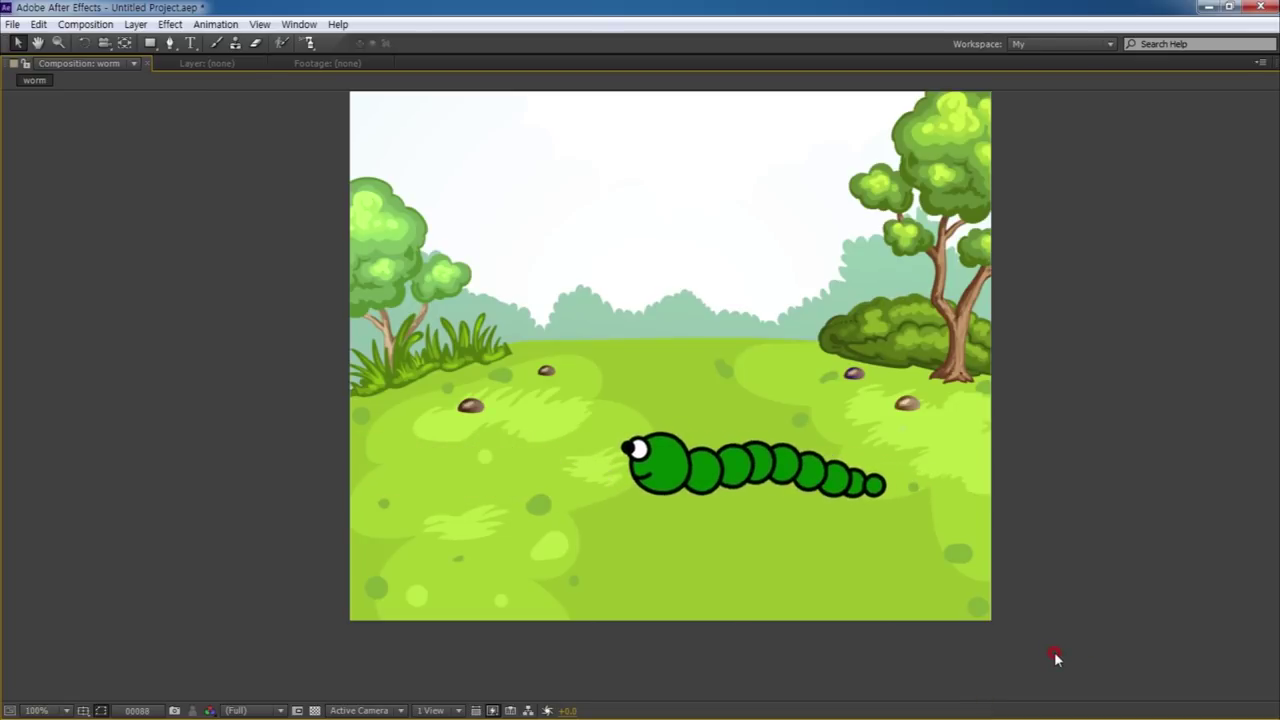
pyautogui.press('space')
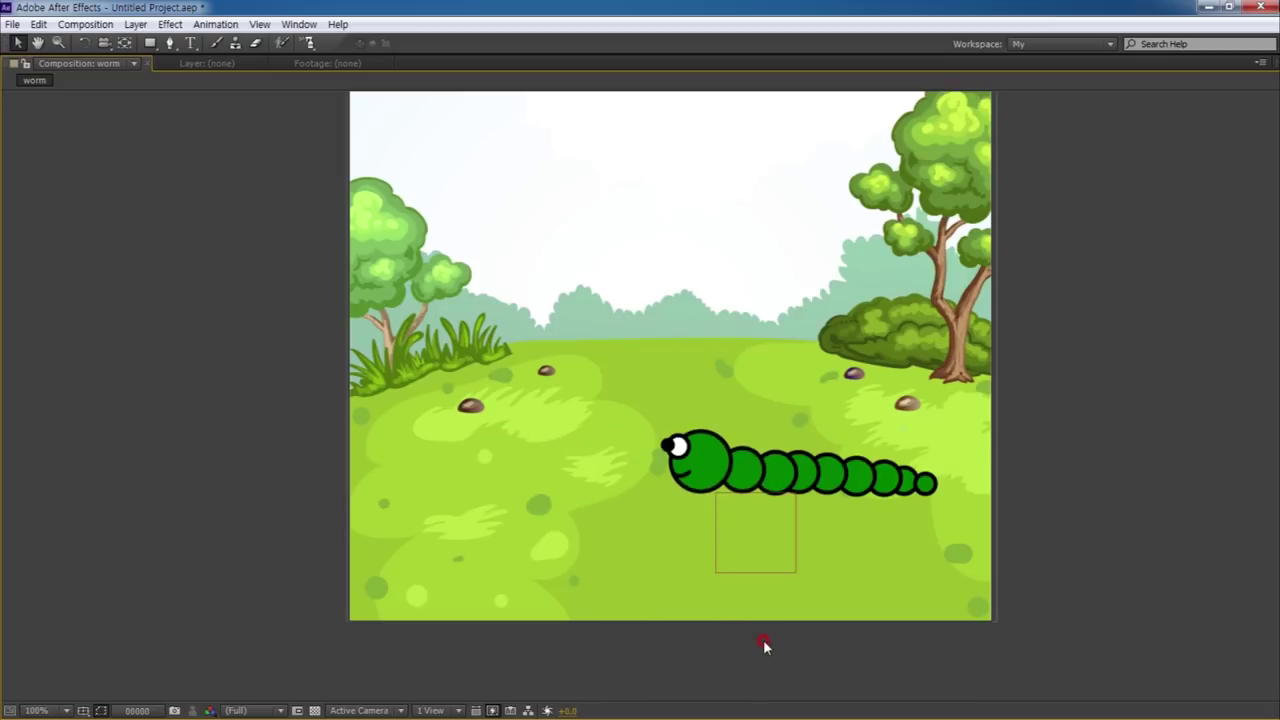
pyautogui.press('`')
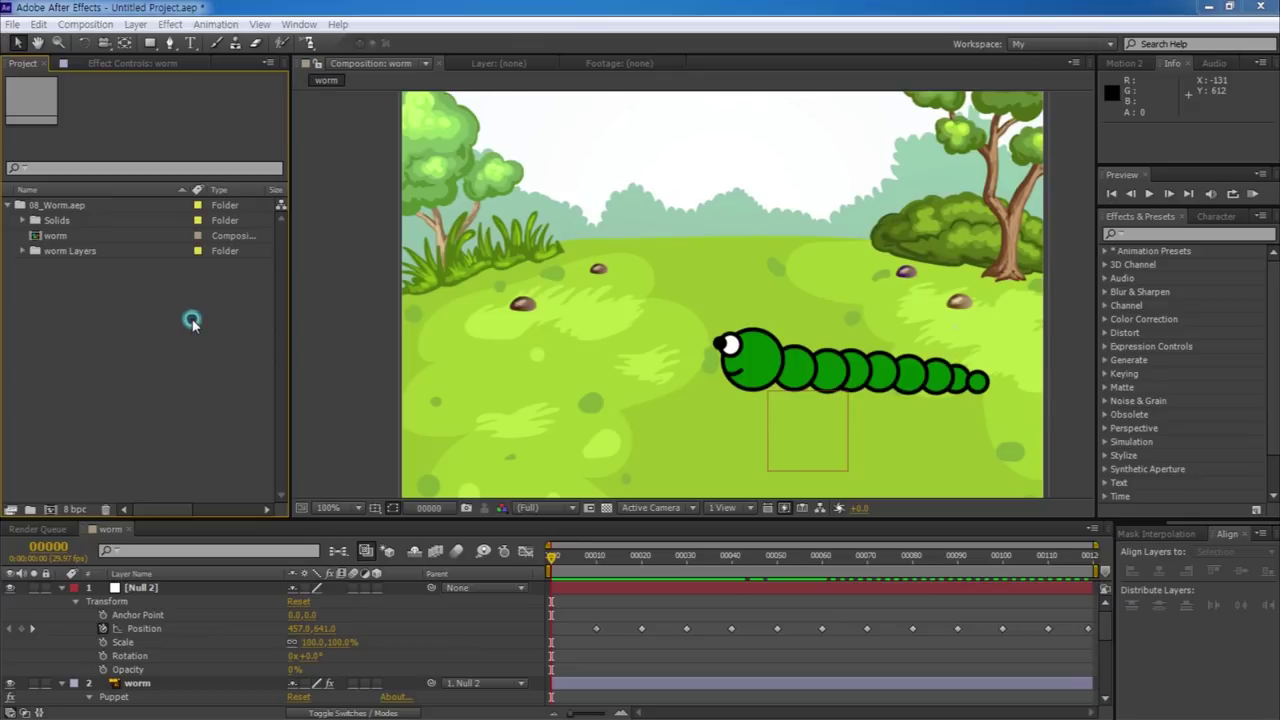
# Import worm.ai from the 01_Worm folder as a Composition at Layer Size.
pyautogui.doubleClick(192, 322)
pyautogui.click(232, 72)
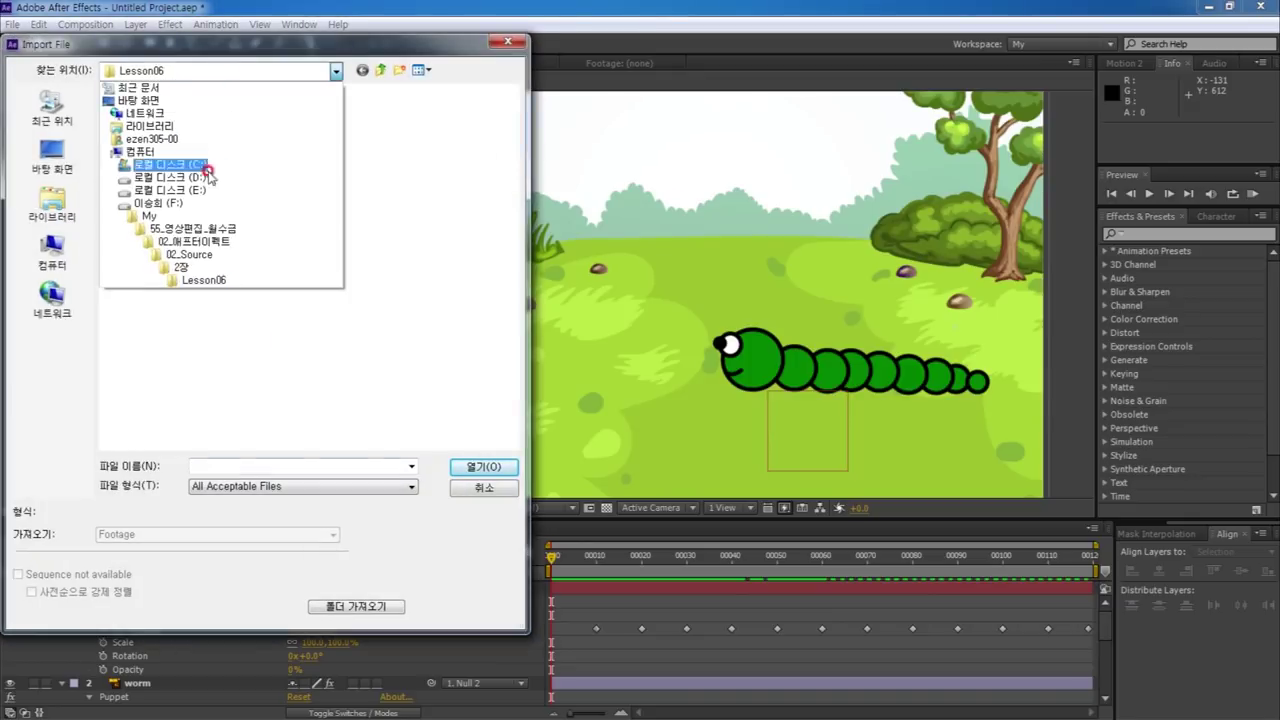
pyautogui.click(192, 241)
pyautogui.doubleClick(138, 137)
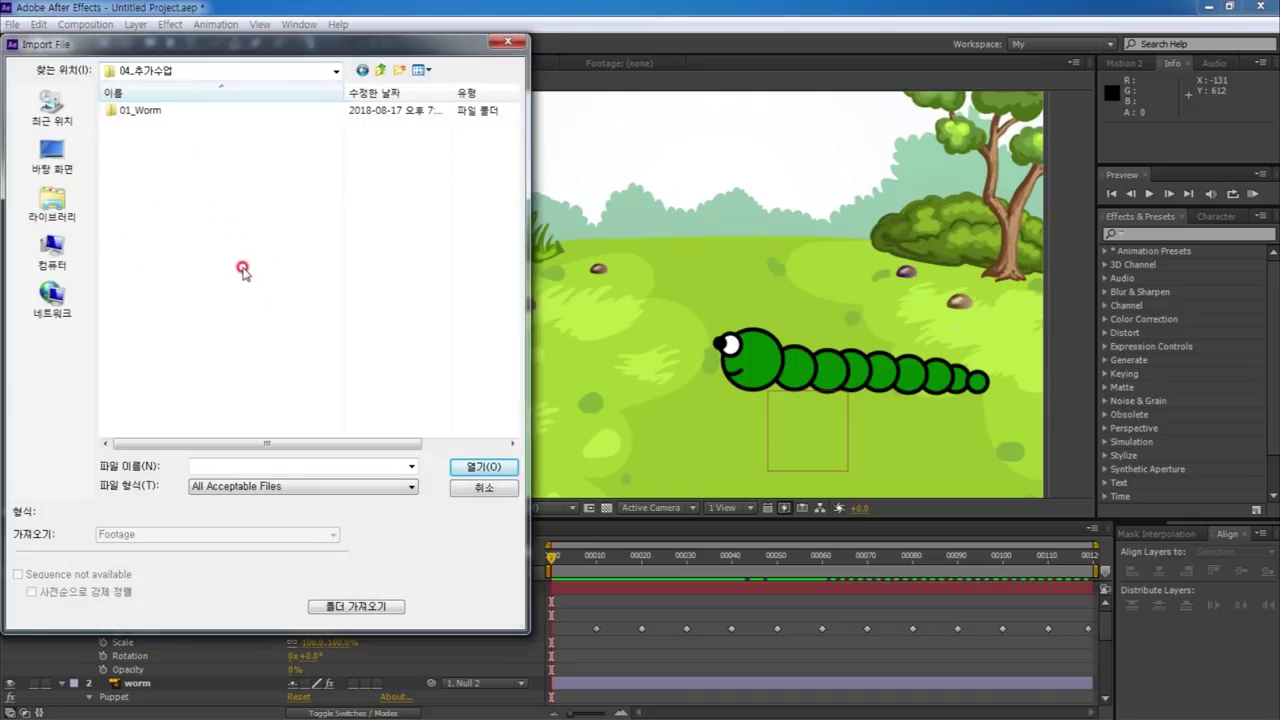
pyautogui.doubleClick(132, 110)
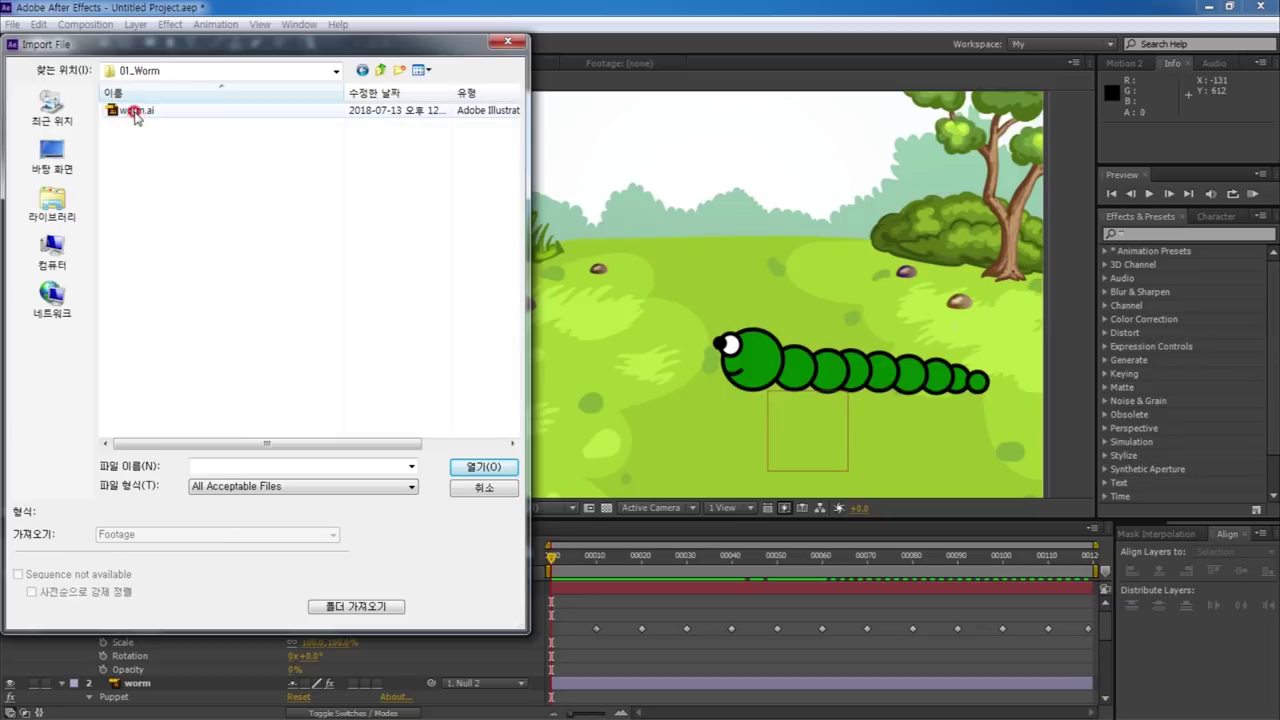
pyautogui.doubleClick(135, 112)
pyautogui.click(684, 306)
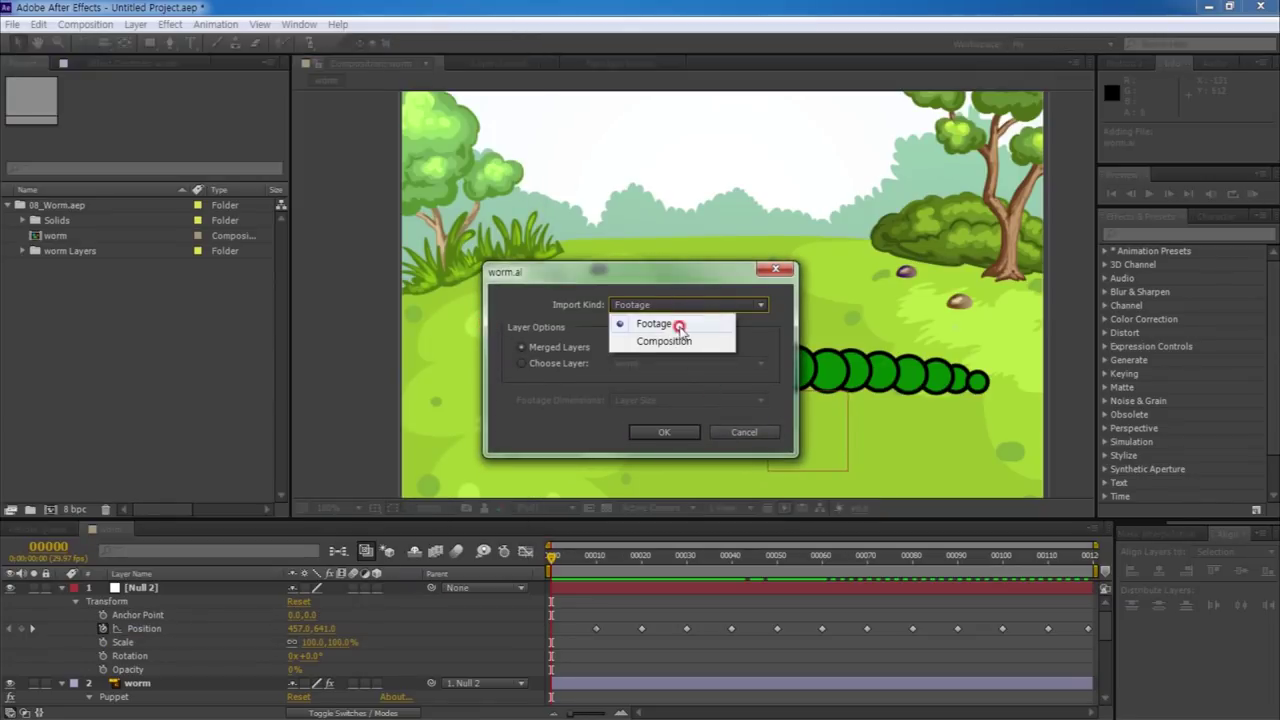
pyautogui.click(678, 344)
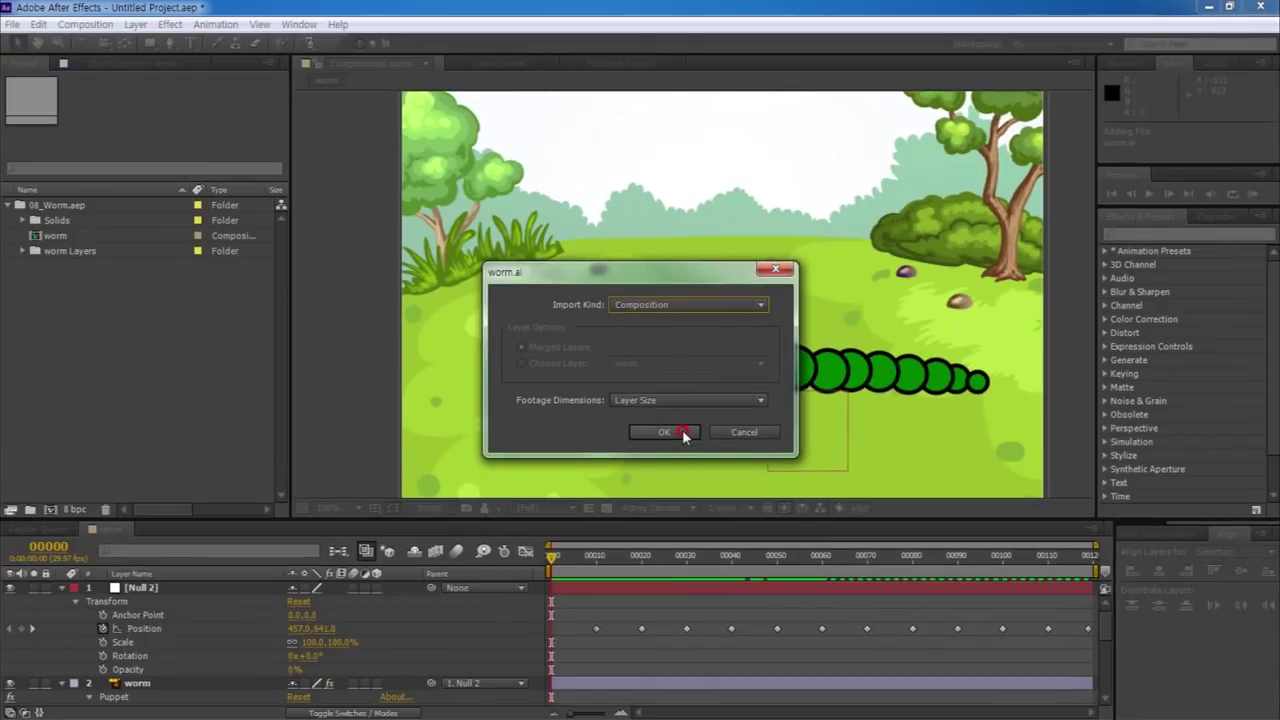
pyautogui.click(683, 432)
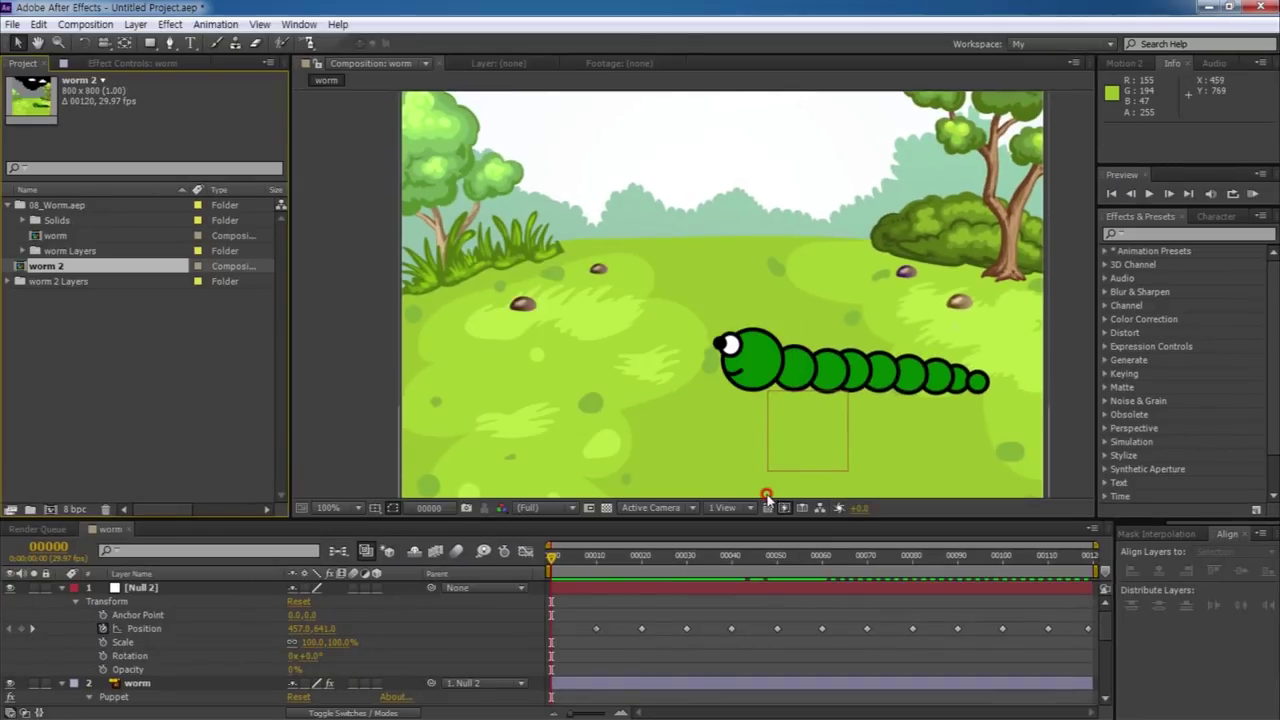
# Open worm 2, set its Background Color to white in Composition Settings, and select the worm layer.
pyautogui.doubleClick(19, 268)
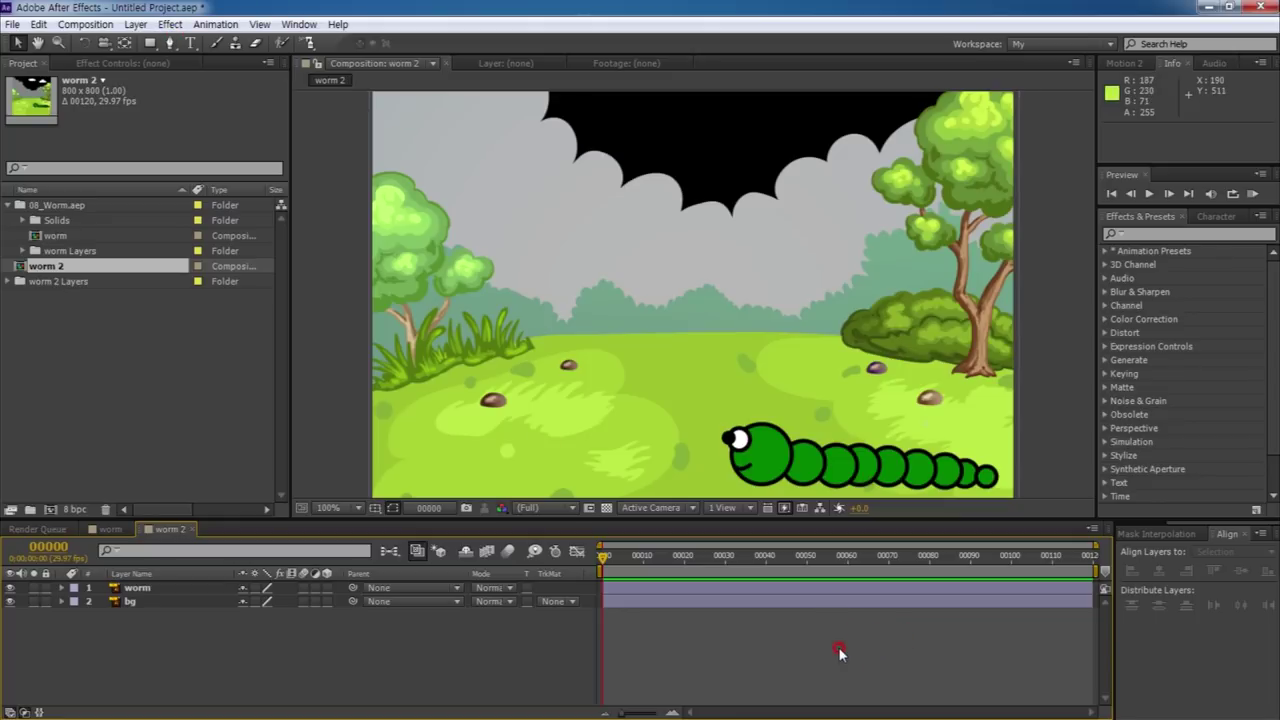
pyautogui.hotkey('ctrl', 'k')
pyautogui.click(380, 424)
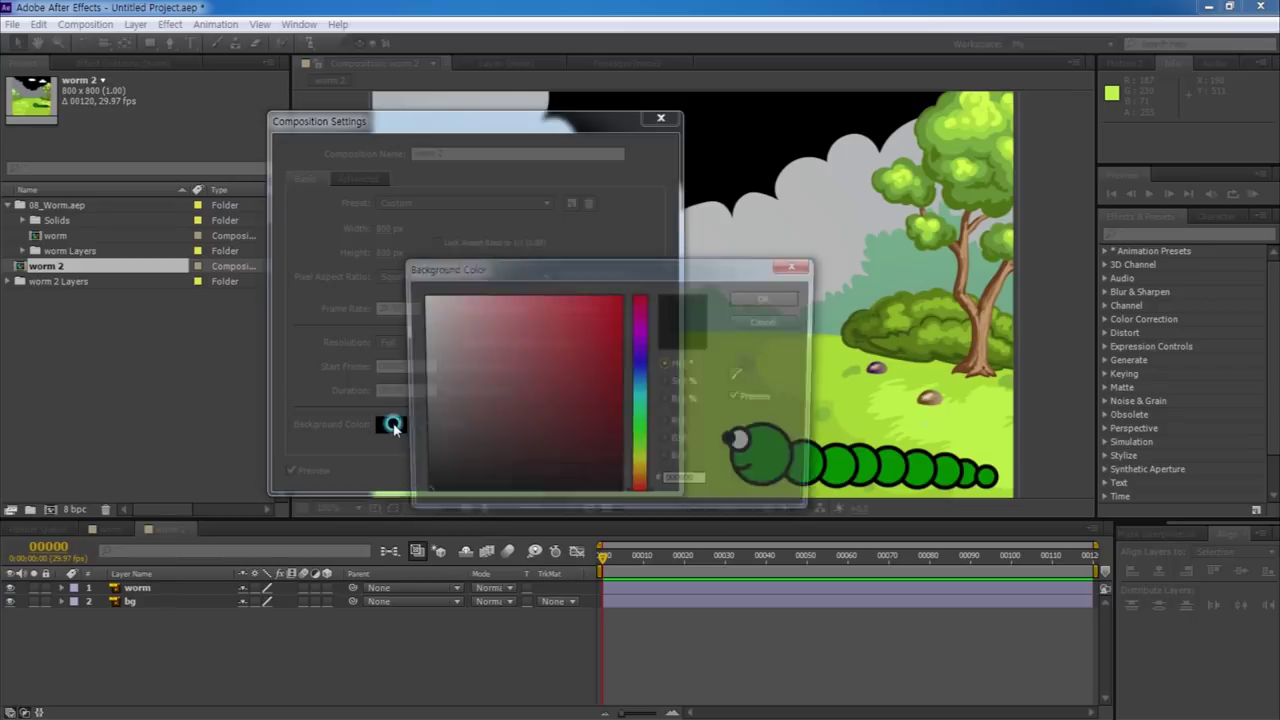
pyautogui.click(420, 297)
pyautogui.click(798, 303)
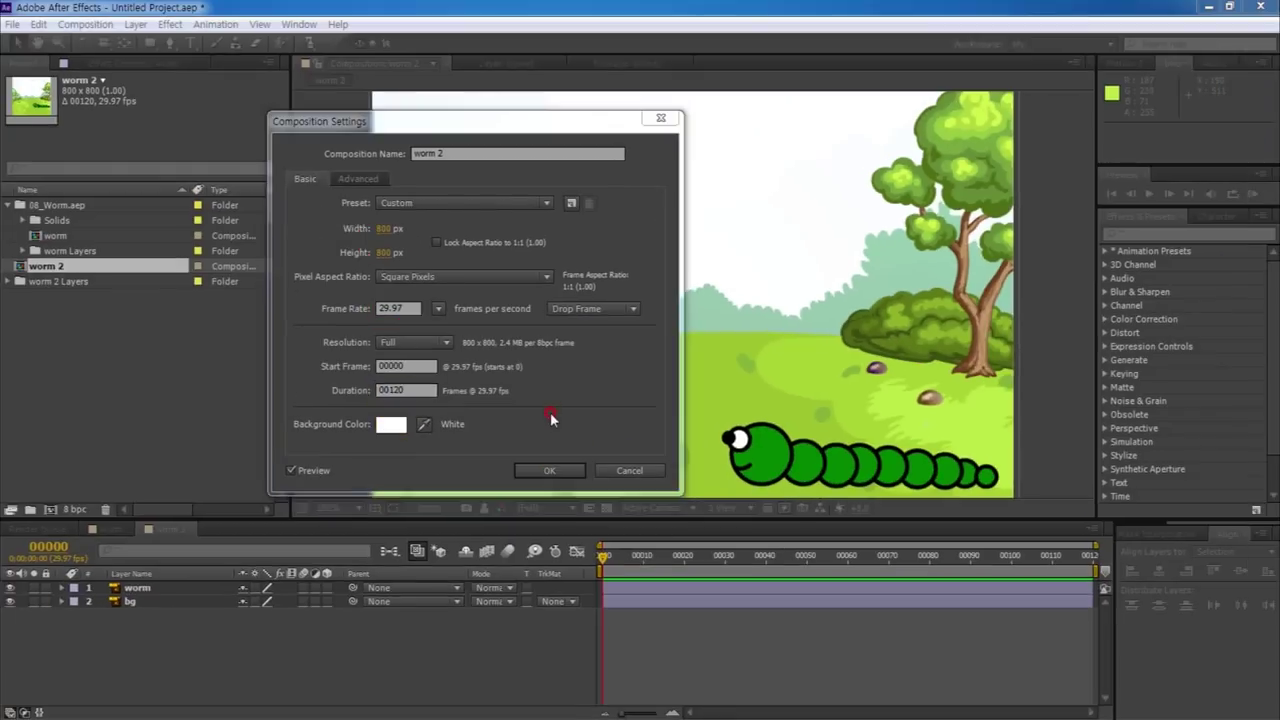
pyautogui.click(560, 465)
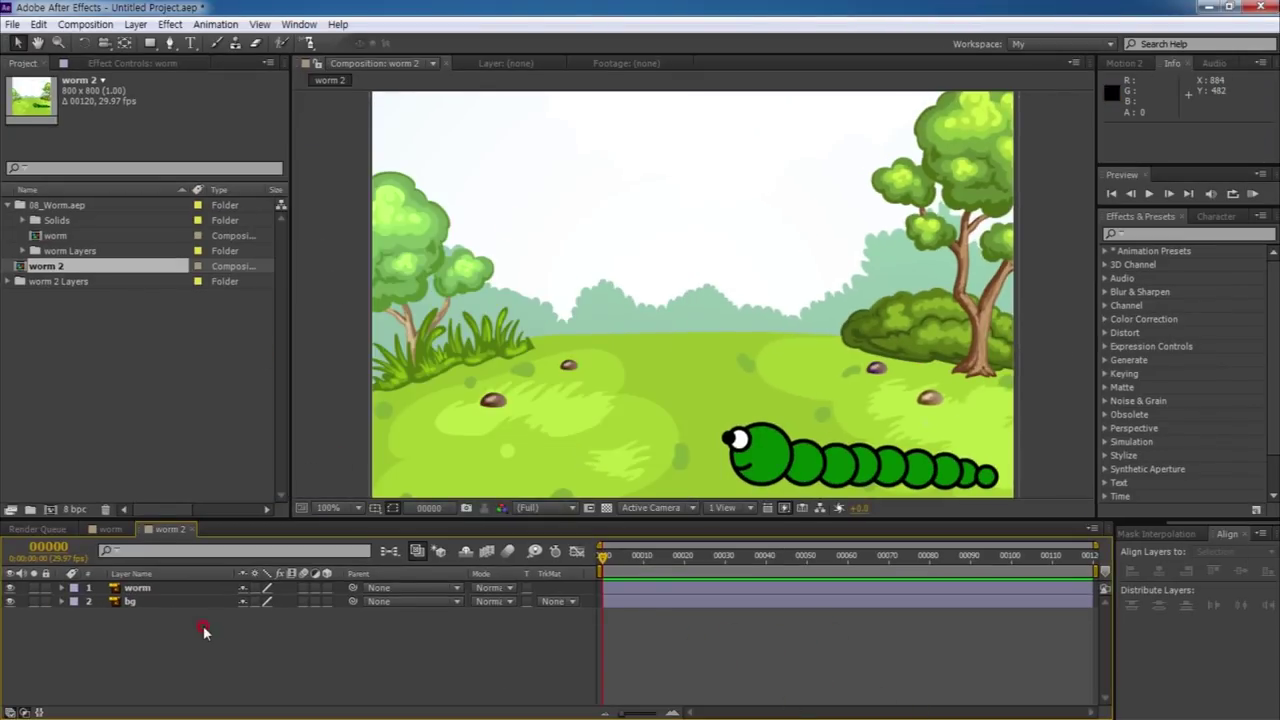
pyautogui.click(140, 588)
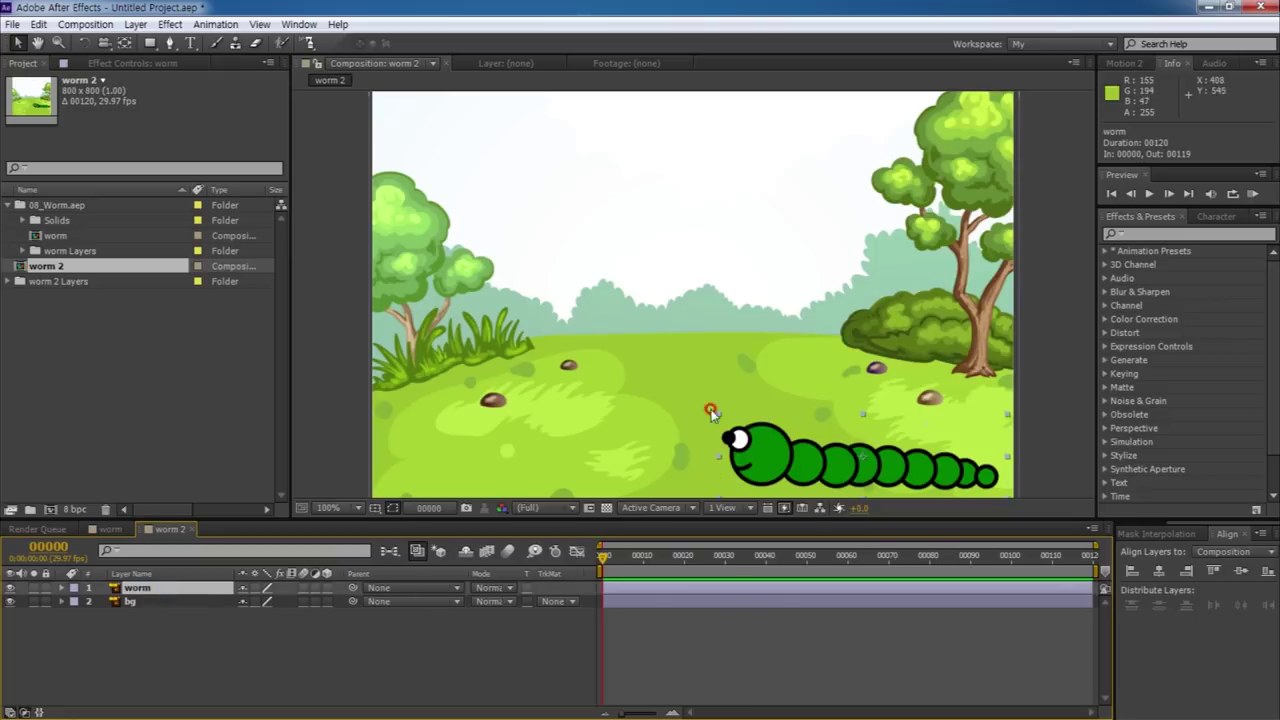
# Check the worm without bg, zoom to 200% framing the whole worm, and pick the Puppet Pin Tool.
pyautogui.click(12, 601)
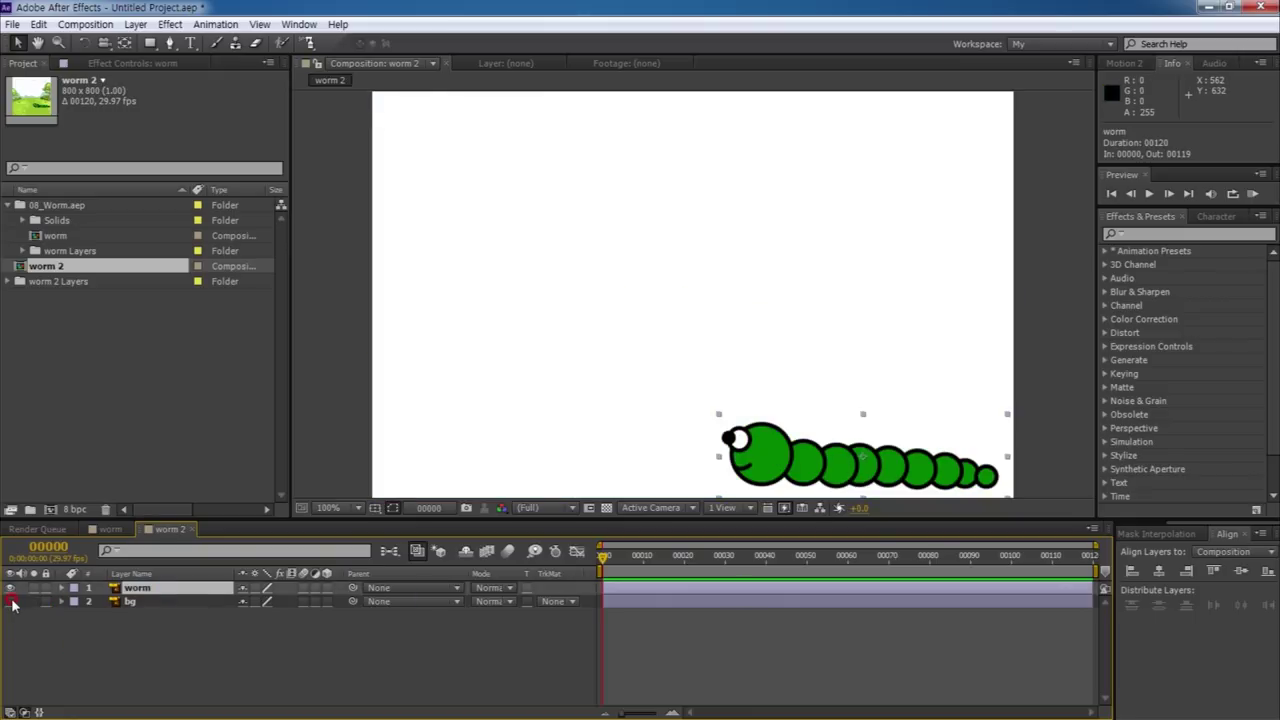
pyautogui.click(12, 601)
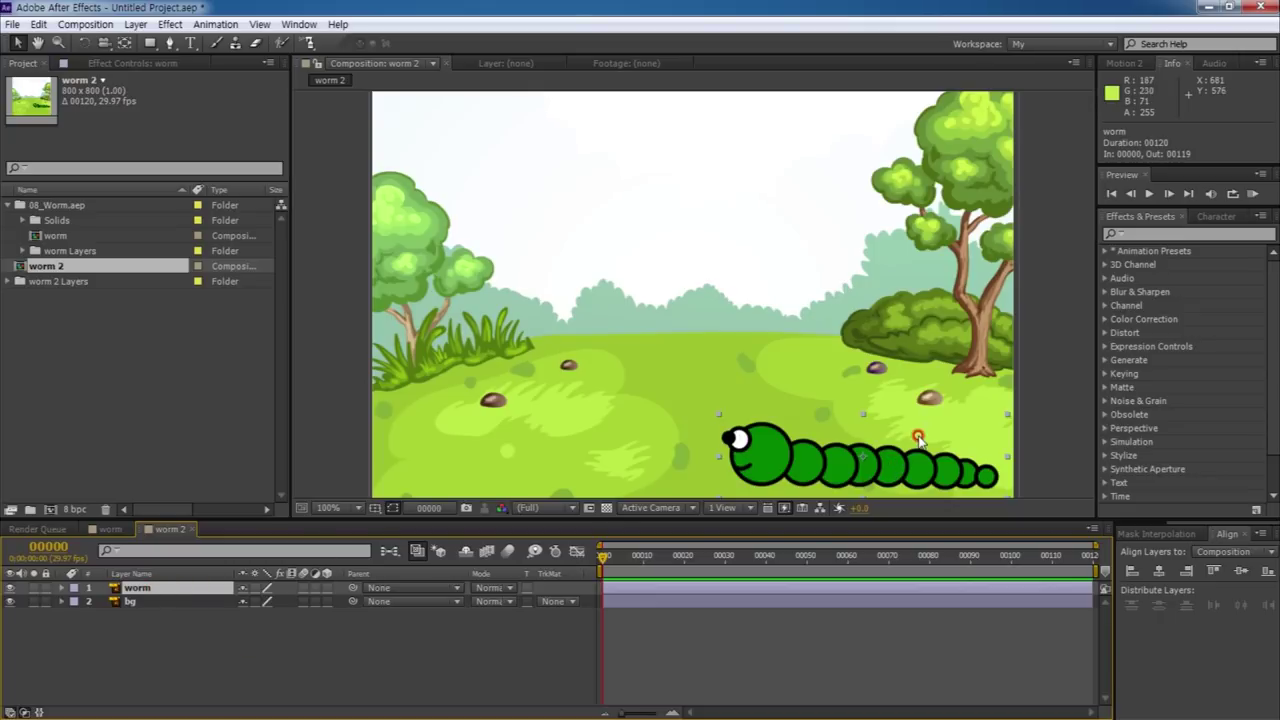
pyautogui.scroll(1, 714, 330)
pyautogui.scroll(1, 703, 337)
pyautogui.moveTo(707, 340); pyautogui.dragTo(729, 266)
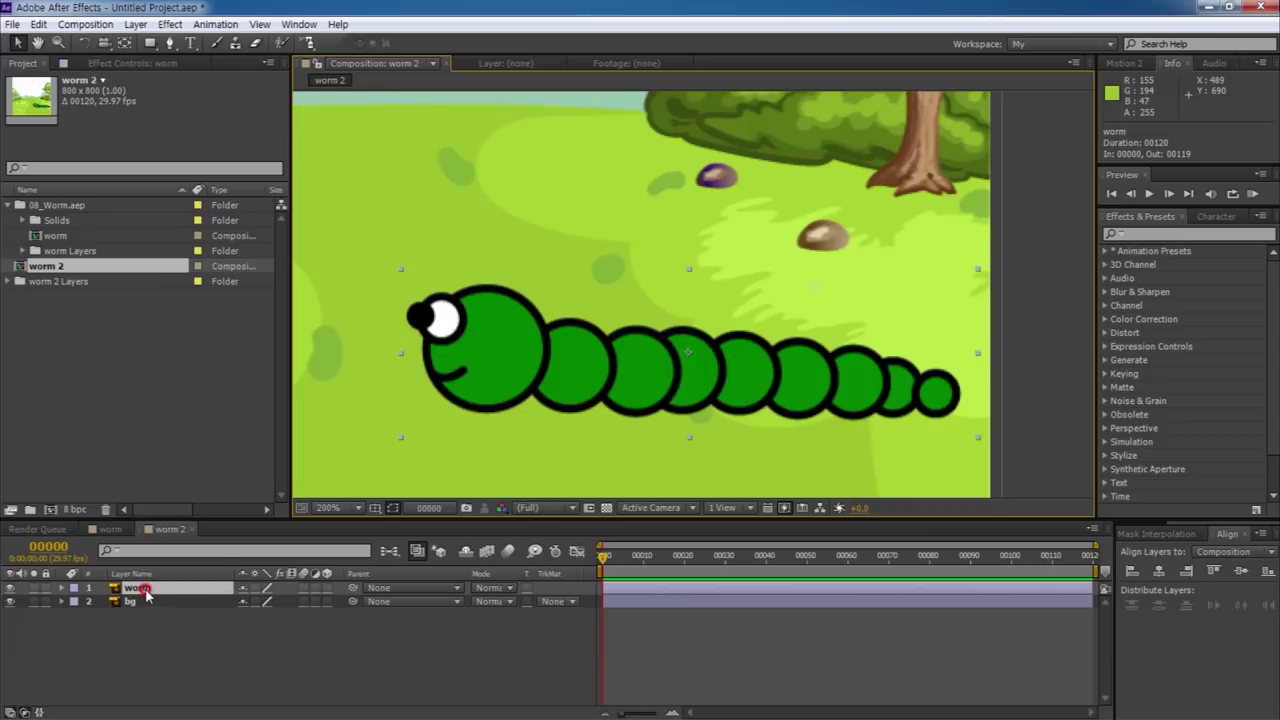
pyautogui.moveTo(309, 42); pyautogui.dragTo(362, 50)
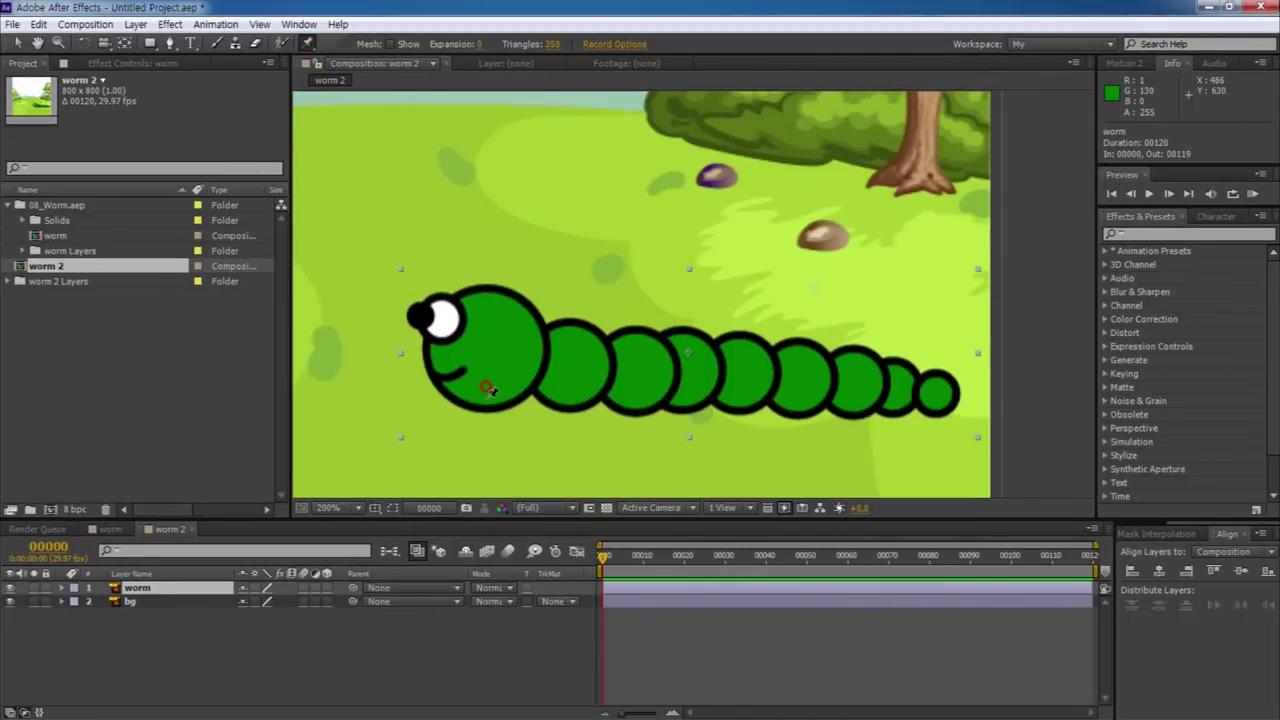
# Place six puppet pins along the worm, from its head through the body segments to the tail tip.
pyautogui.click(486, 396)
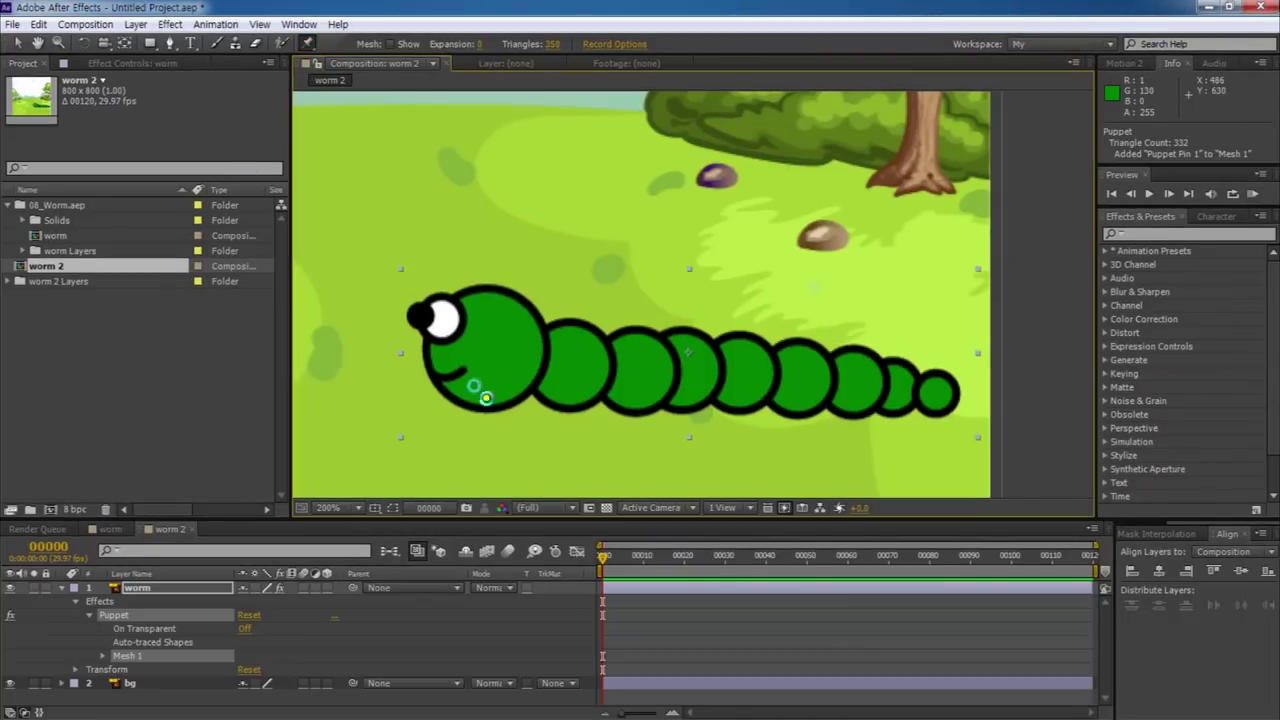
pyautogui.click(570, 395)
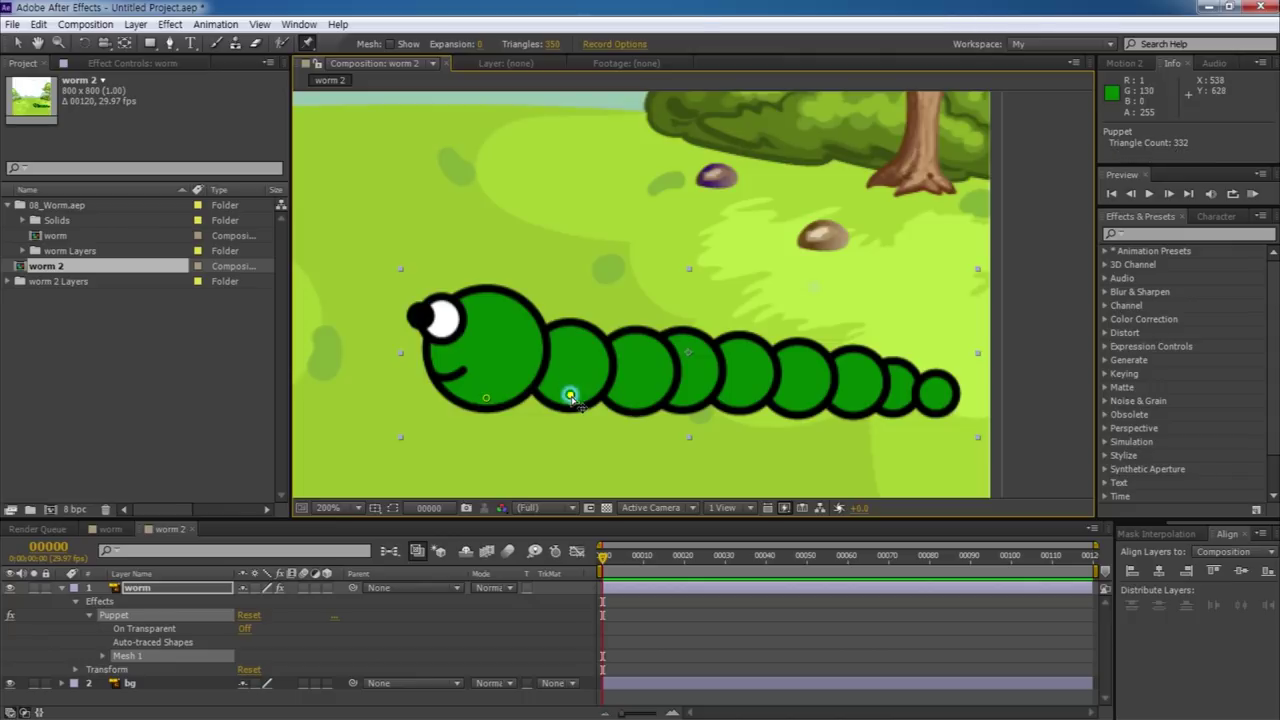
pyautogui.click(635, 398)
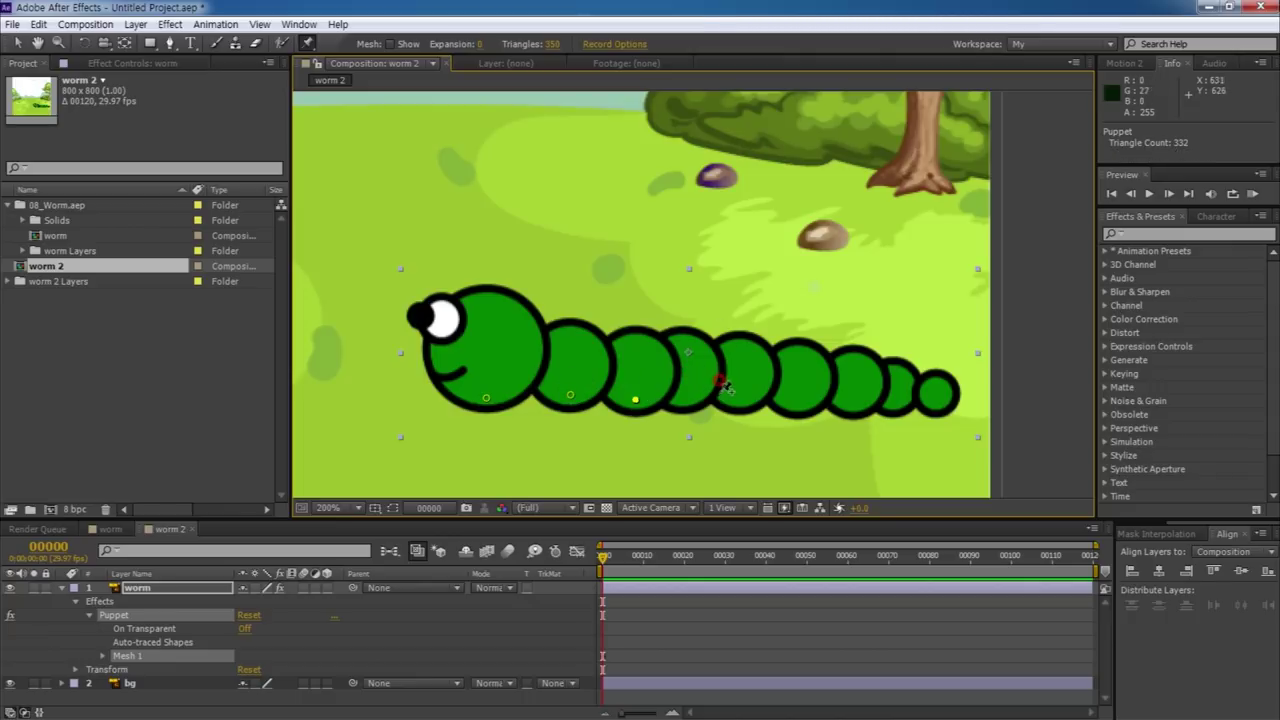
pyautogui.click(741, 399)
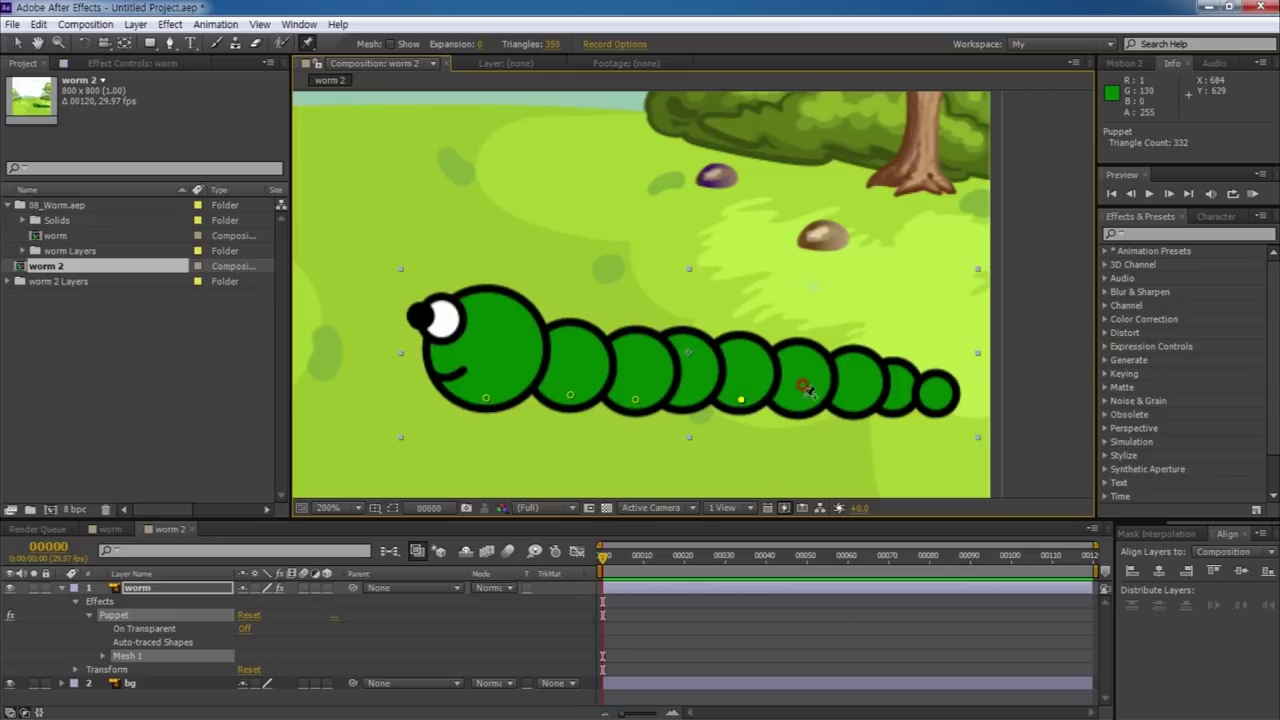
pyautogui.click(851, 402)
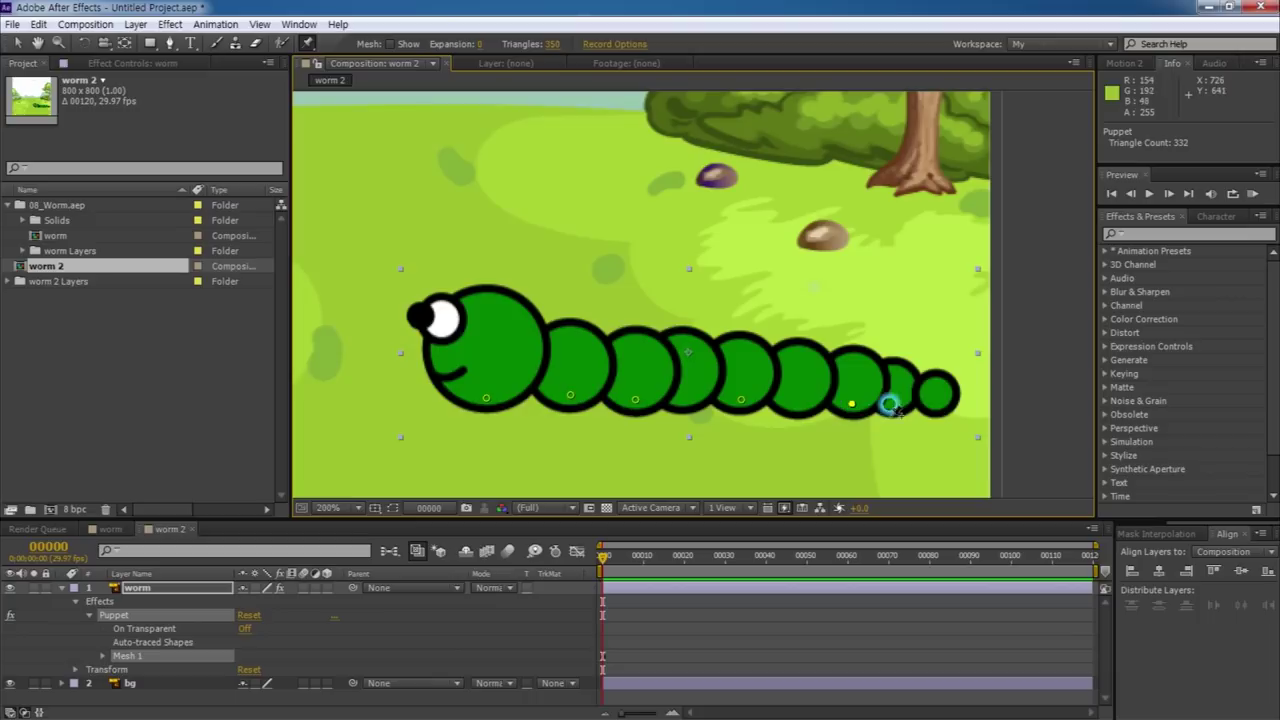
pyautogui.click(936, 402)
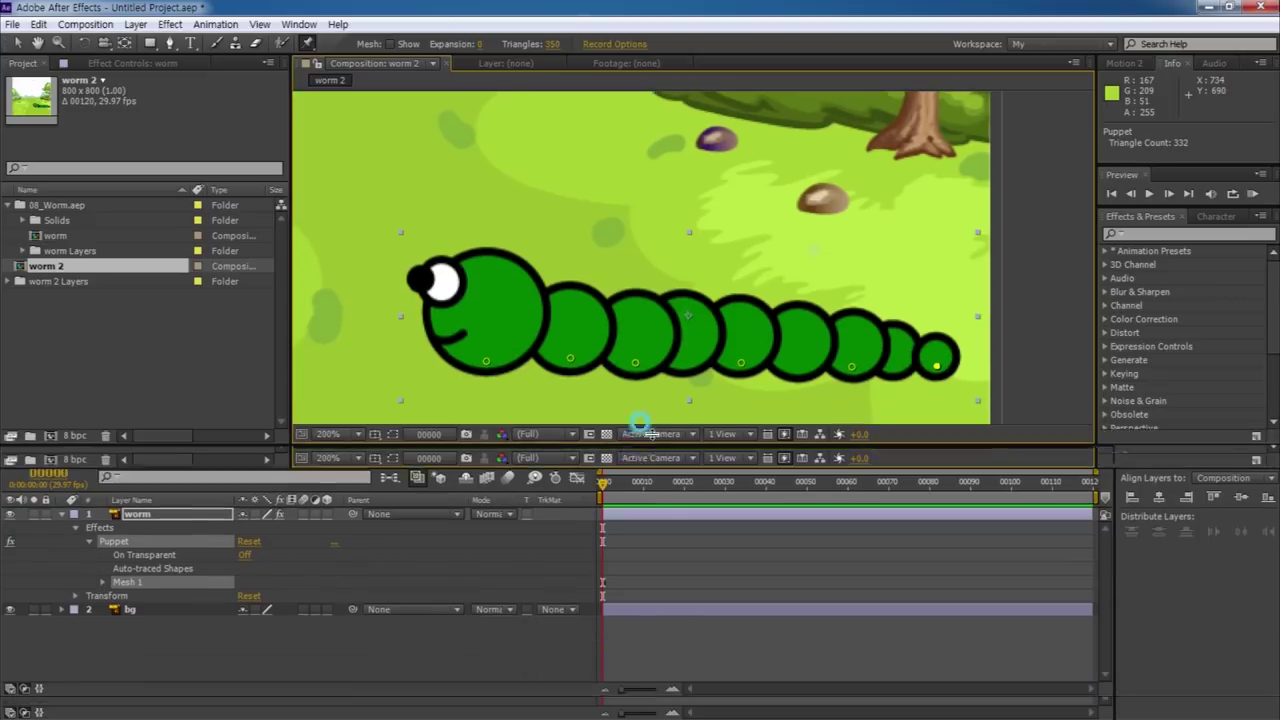
# Enlarge the timeline and reveal the worm layer's pin position keyframes with U.
pyautogui.moveTo(639, 517); pyautogui.dragTo(639, 433)
pyautogui.click(135, 505)
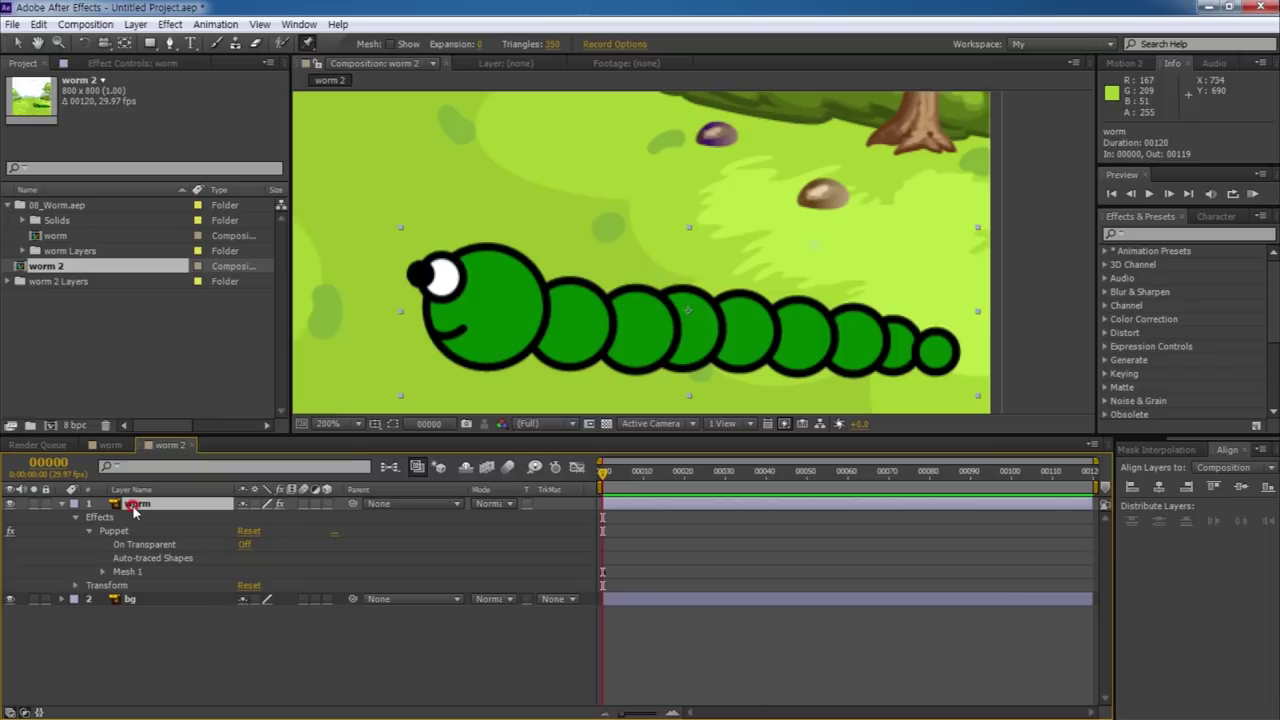
pyautogui.press('u')
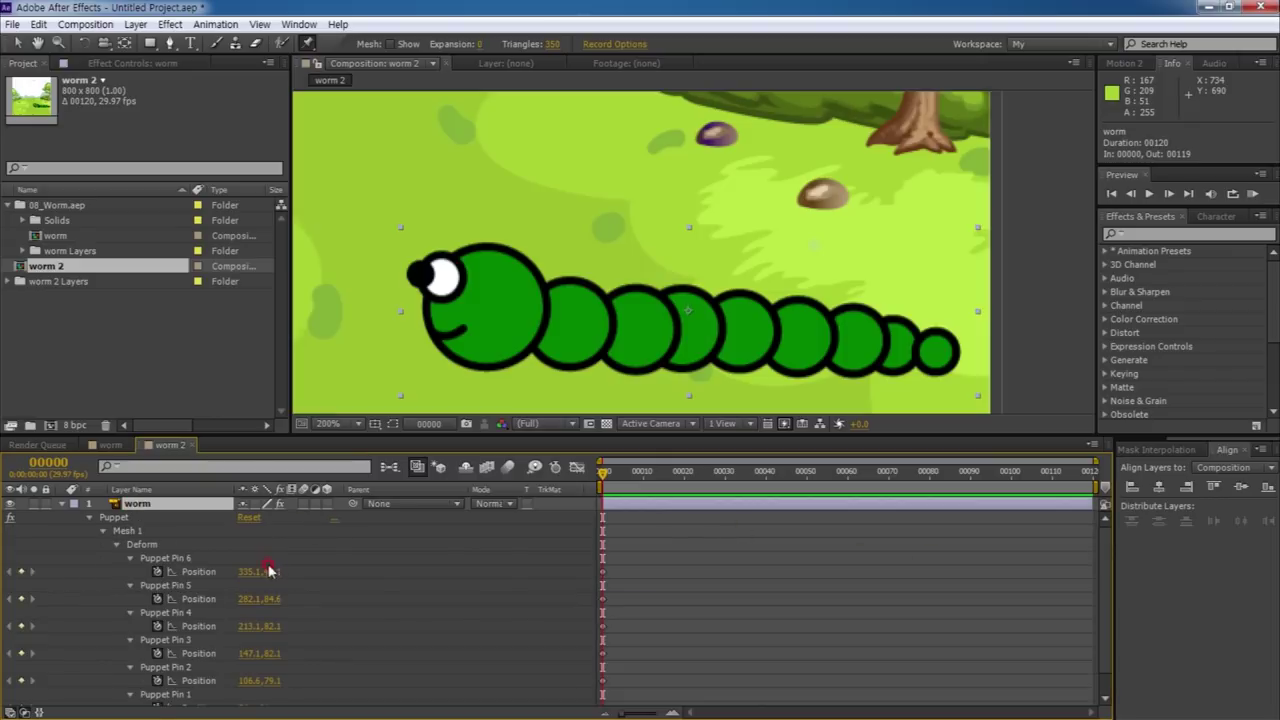
# Expand the puppet pins under Deform, move to frame 10, and switch to the Selection tool.
pyautogui.click(141, 546)
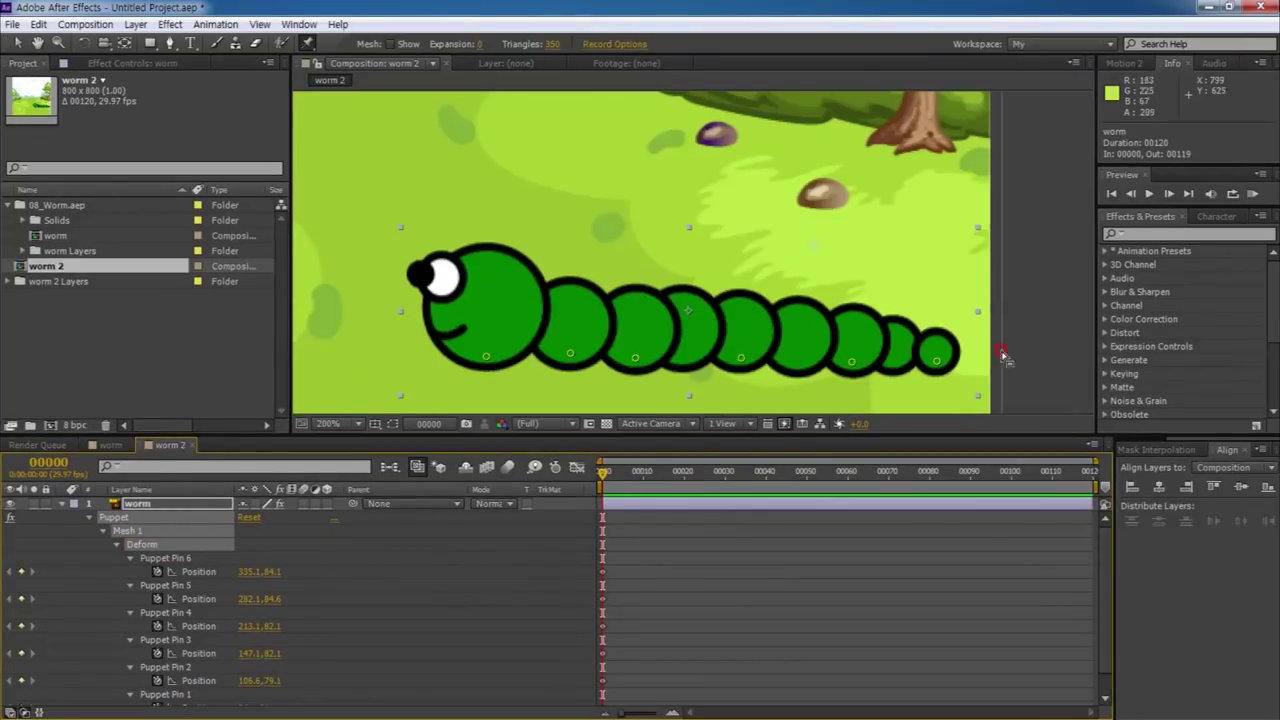
pyautogui.moveTo(609, 481); pyautogui.dragTo(643, 472)
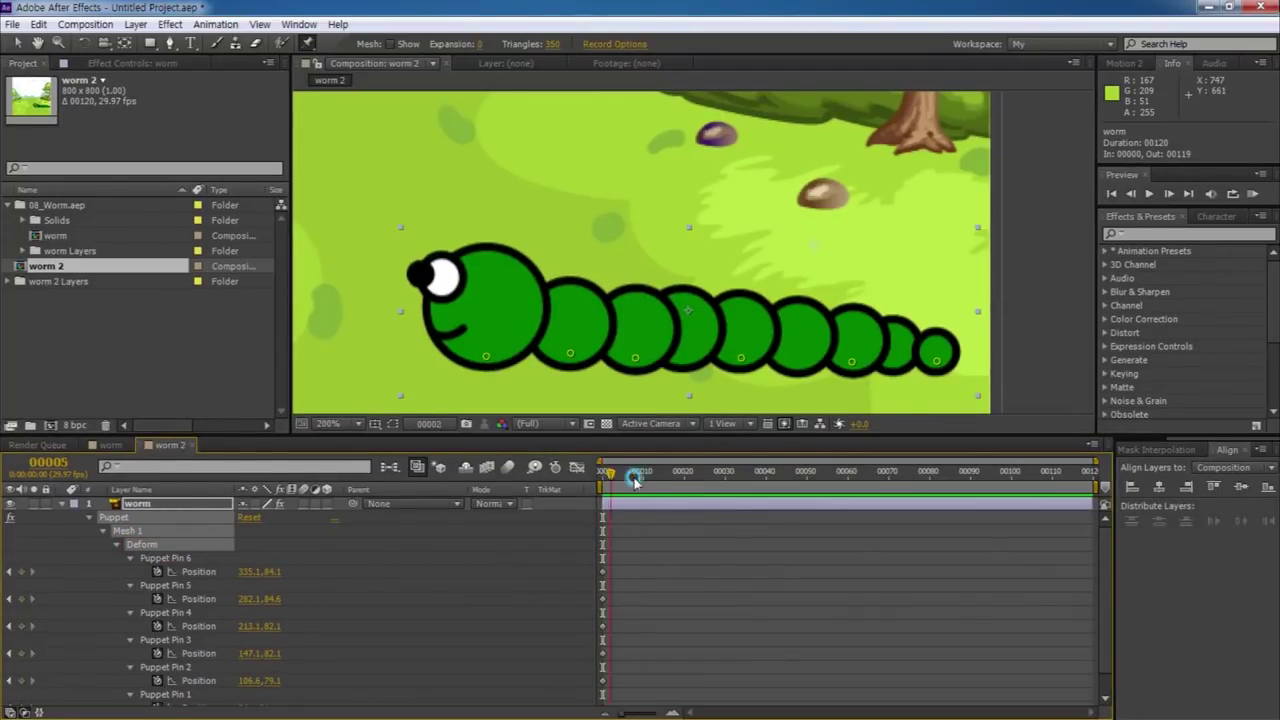
pyautogui.click(18, 45)
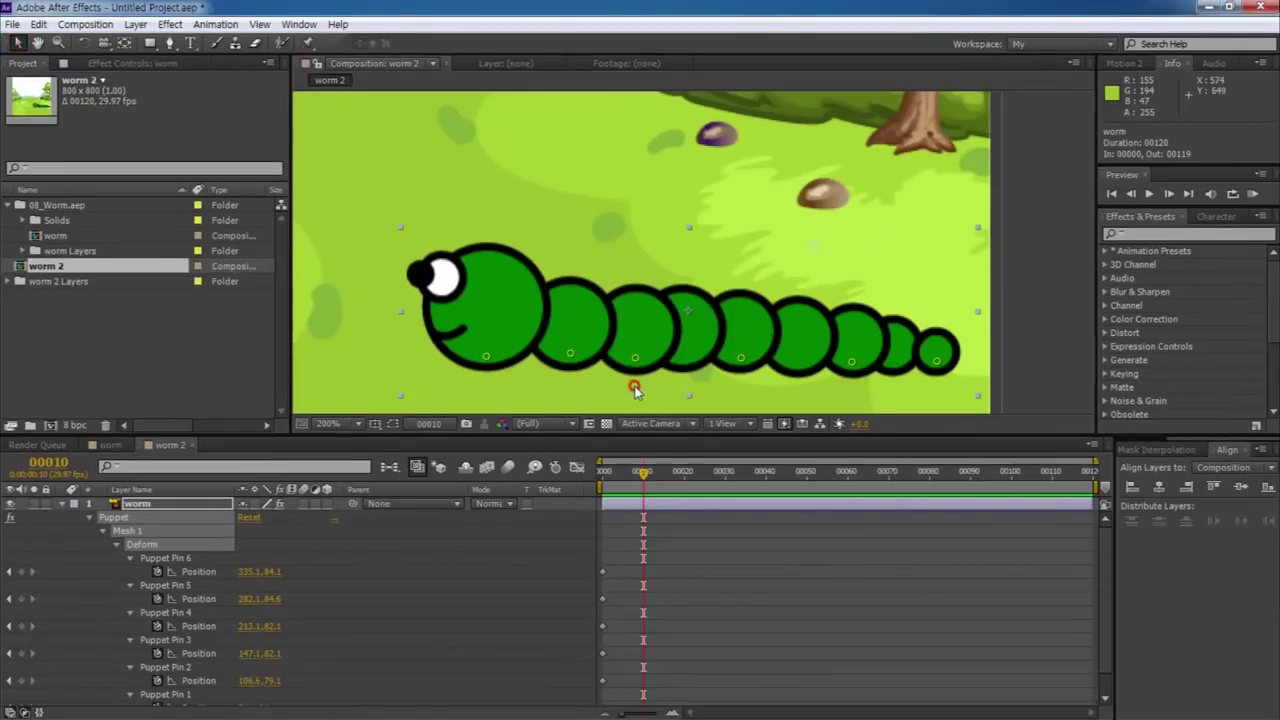
# Lift the middle and front pins and pull the rear and tail pins left to arch the worm.
pyautogui.moveTo(636, 358); pyautogui.dragTo(632, 312)
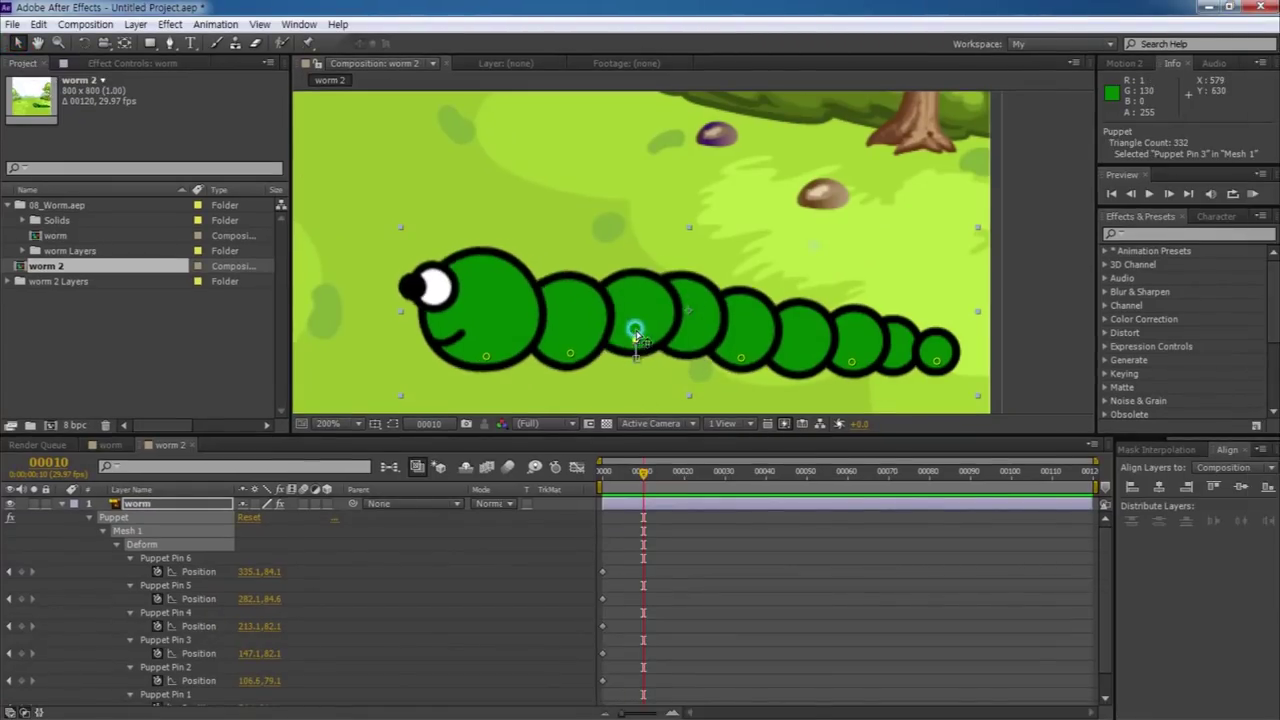
pyautogui.moveTo(741, 360); pyautogui.dragTo(731, 310)
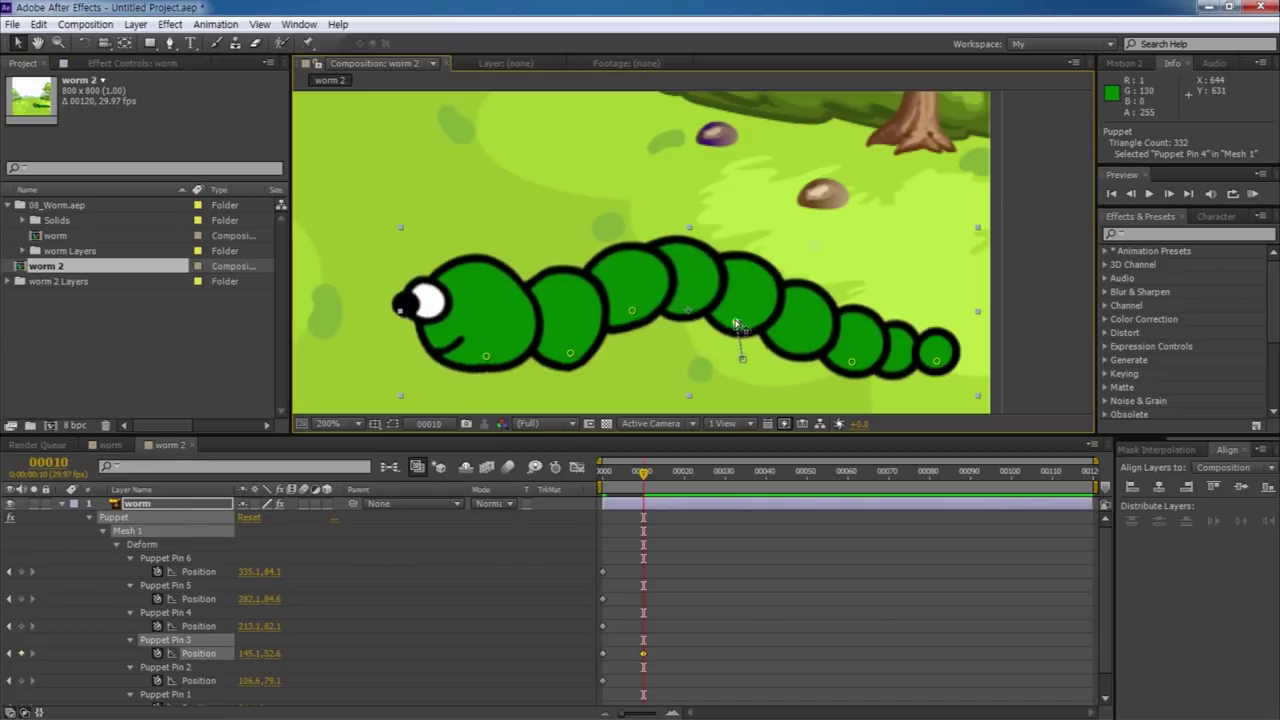
pyautogui.click(847, 366)
pyautogui.moveTo(847, 364); pyautogui.dragTo(797, 362)
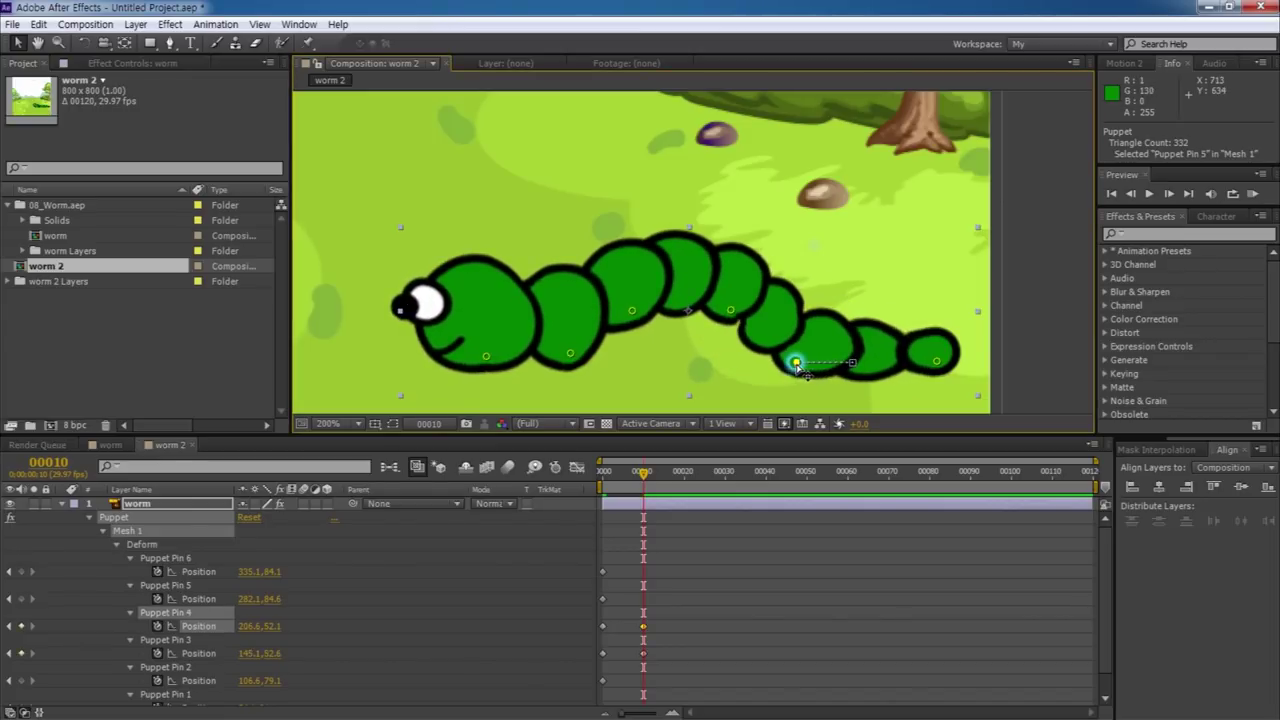
pyautogui.moveTo(936, 360); pyautogui.dragTo(866, 373)
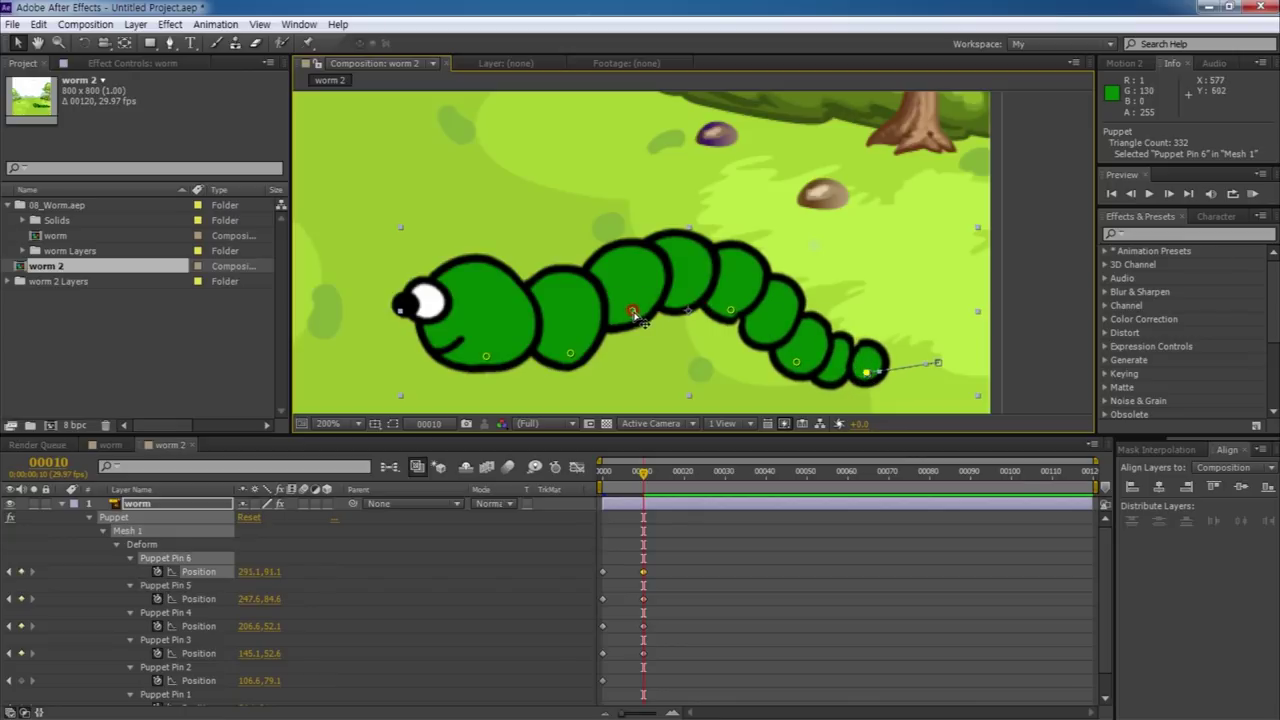
pyautogui.moveTo(634, 314); pyautogui.dragTo(628, 303)
pyautogui.moveTo(730, 310); pyautogui.dragTo(723, 303)
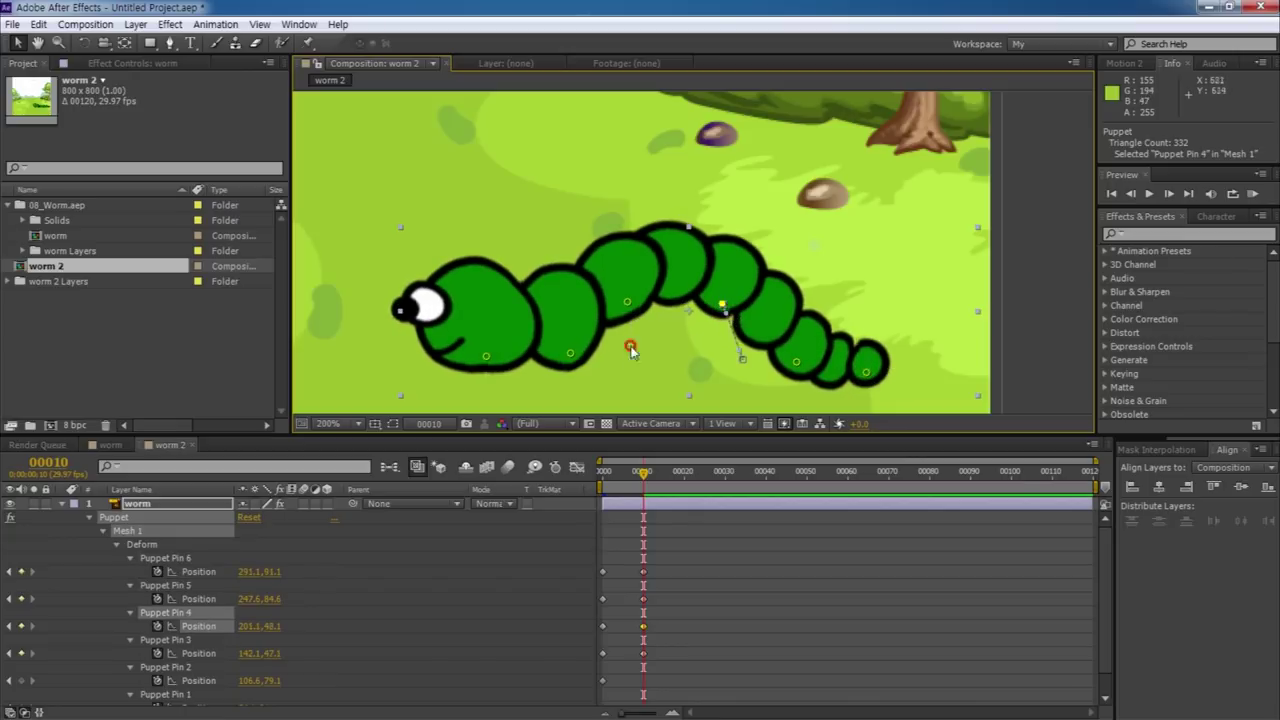
pyautogui.moveTo(569, 353); pyautogui.dragTo(567, 331)
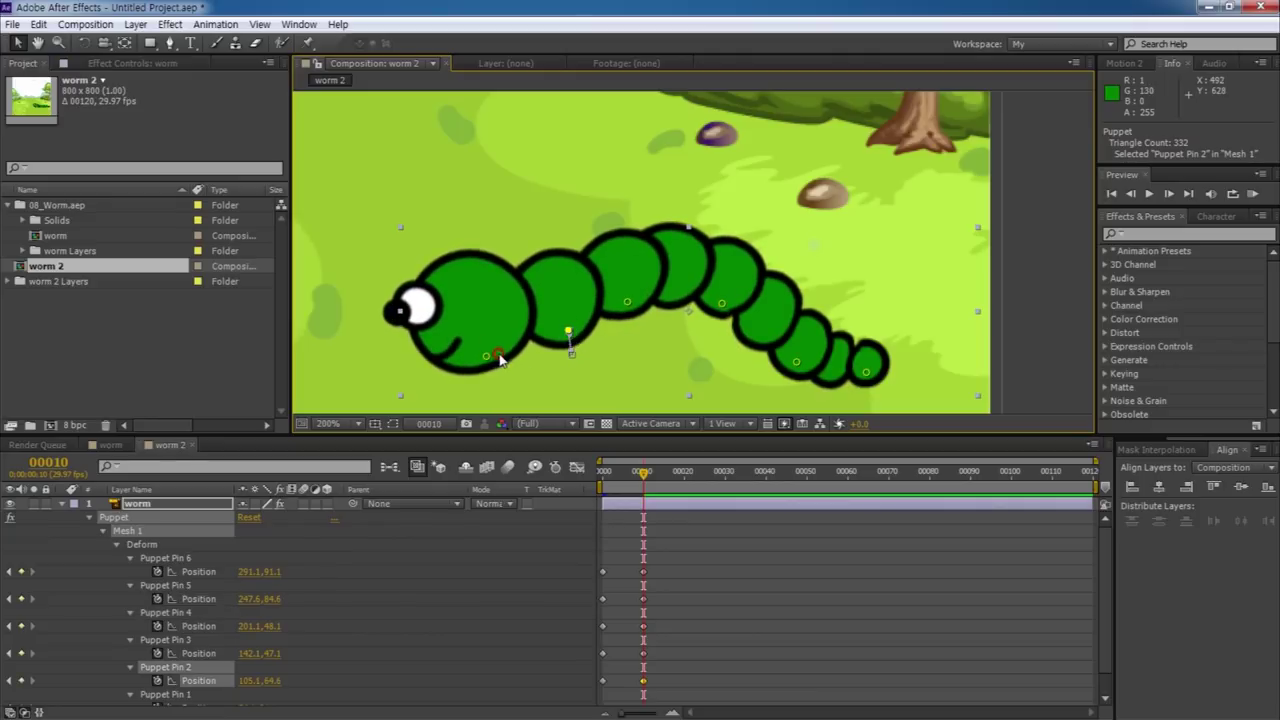
# Round the hump higher and tuck the tail pins, comparing against the straight start pose.
pyautogui.click(626, 300)
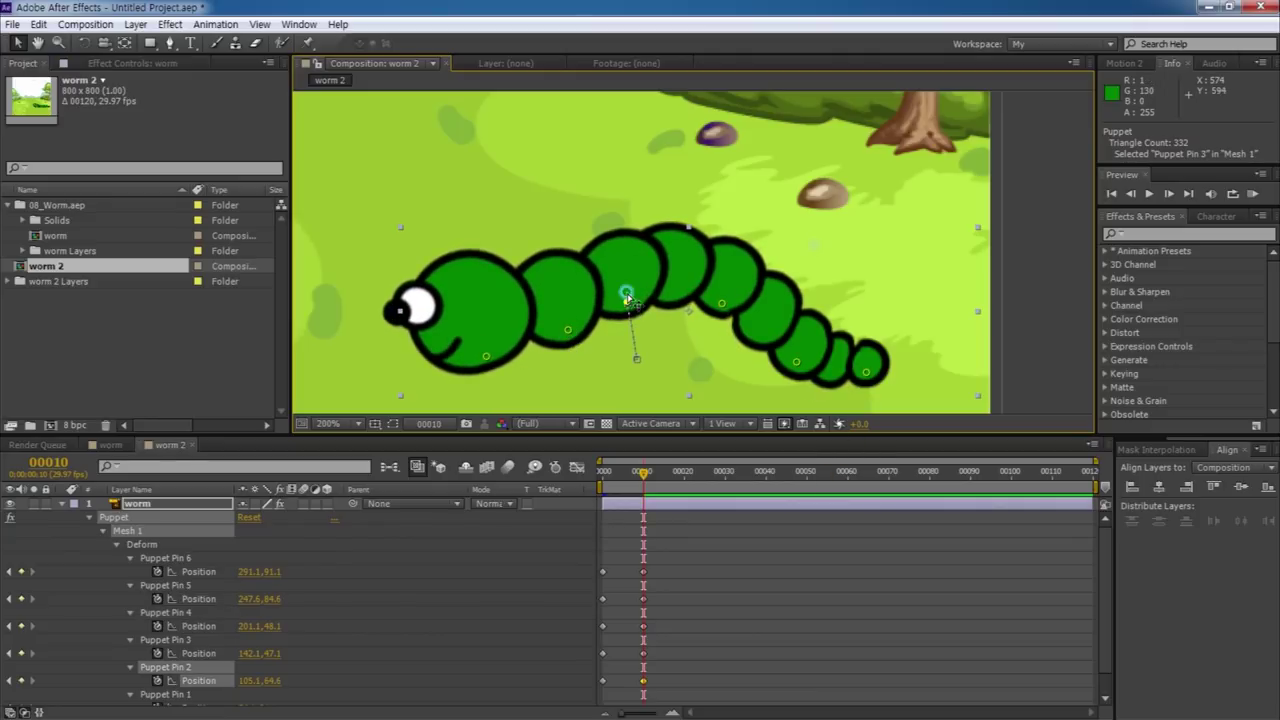
pyautogui.moveTo(626, 300); pyautogui.dragTo(625, 291)
pyautogui.moveTo(721, 303); pyautogui.dragTo(719, 292)
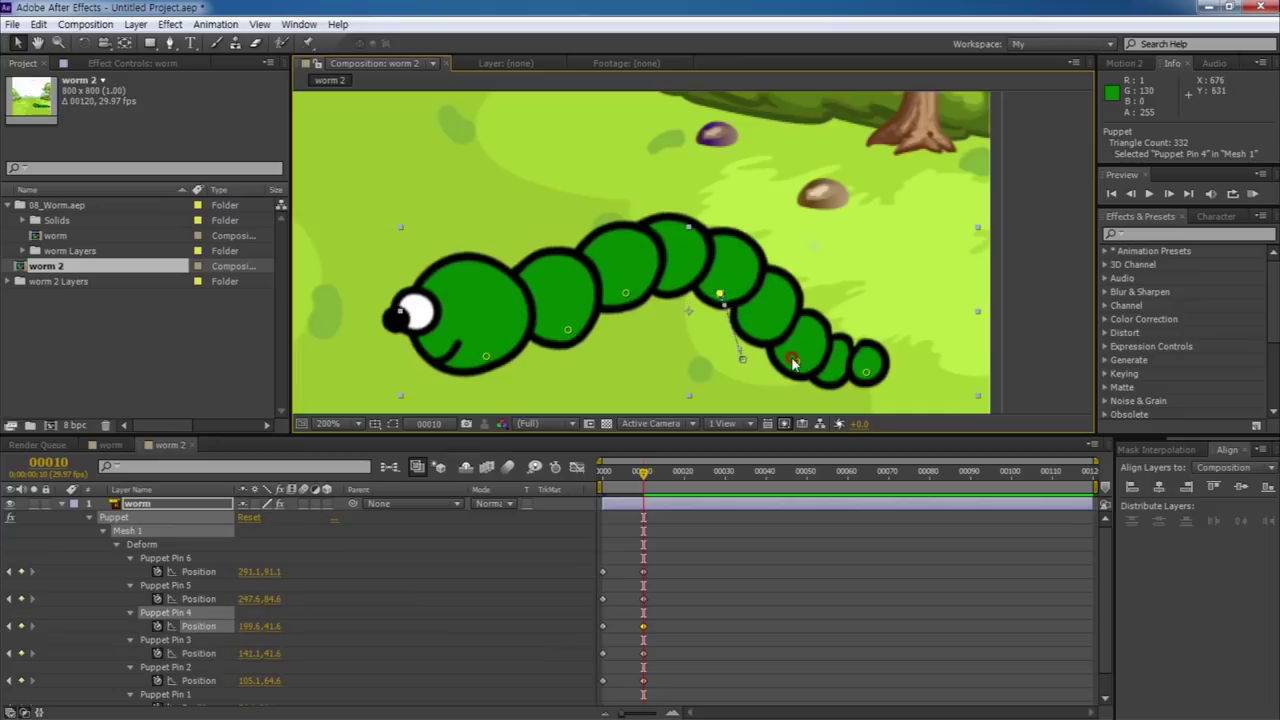
pyautogui.moveTo(793, 365); pyautogui.dragTo(768, 352)
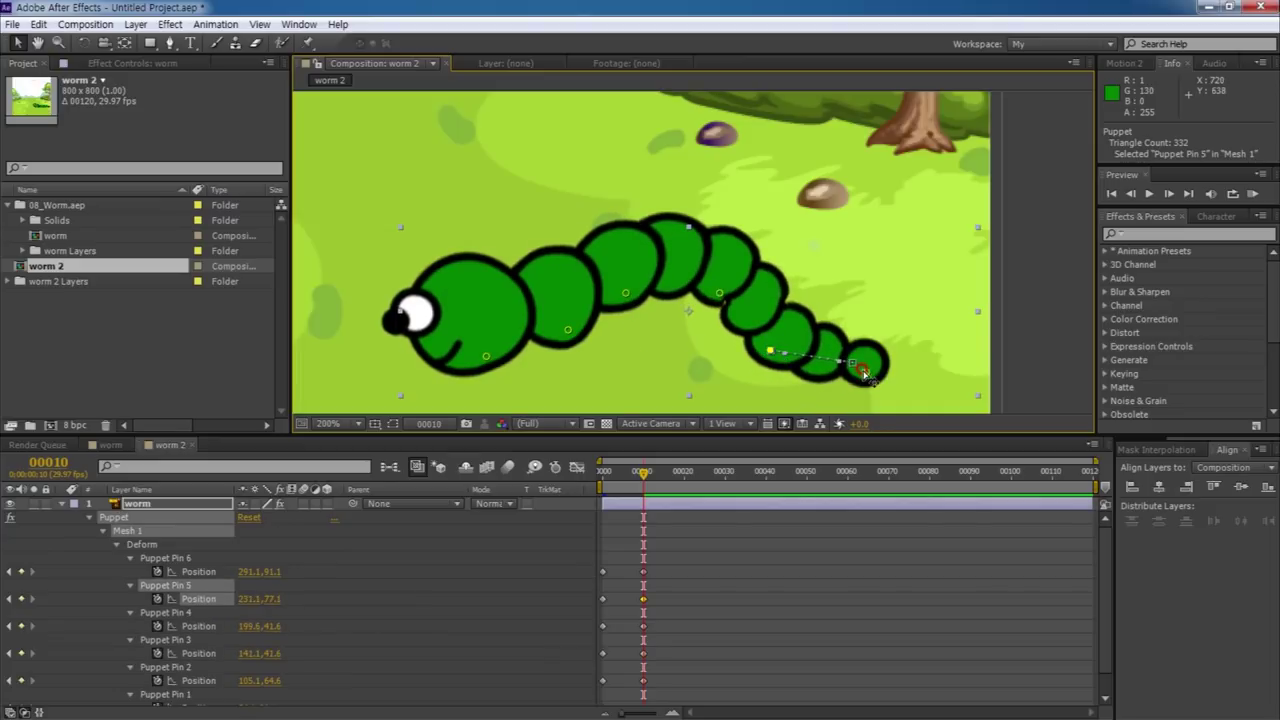
pyautogui.moveTo(864, 372); pyautogui.dragTo(838, 368)
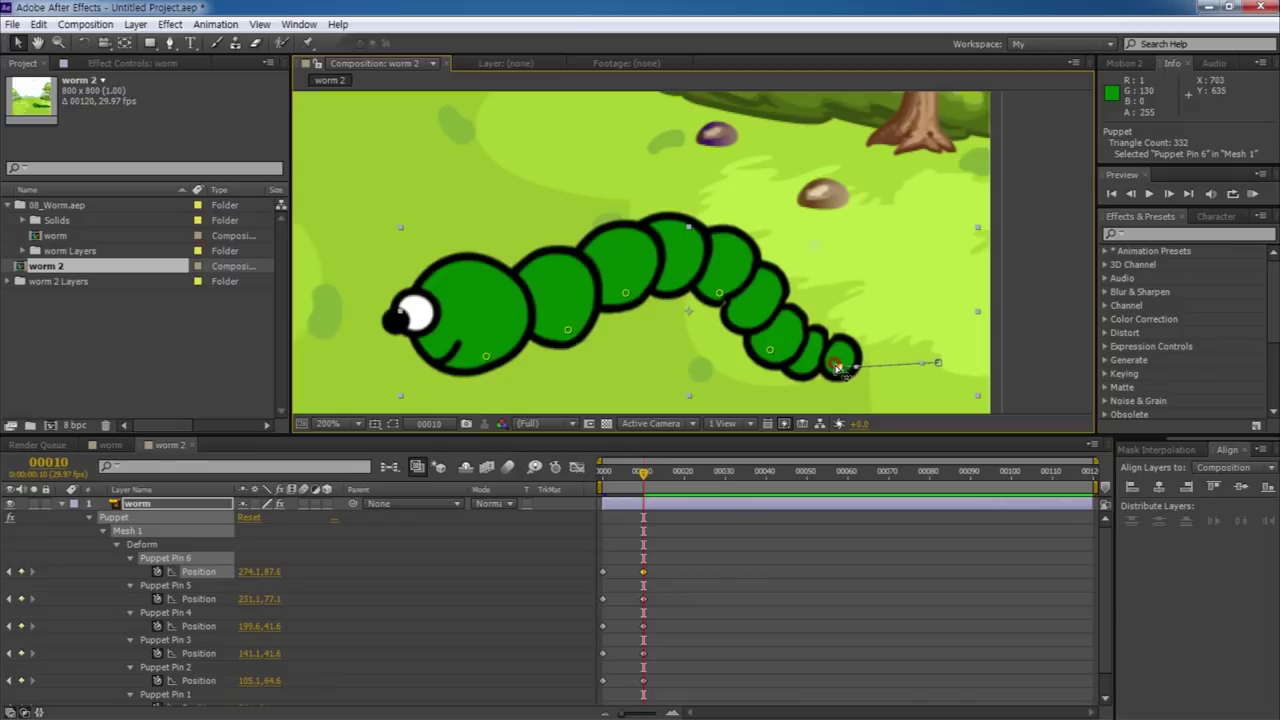
pyautogui.moveTo(641, 480)
pyautogui.mouseDown()
pyautogui.moveTo(537, 491)
pyautogui.moveTo(669, 486)
pyautogui.moveTo(643, 486)
pyautogui.mouseUp()
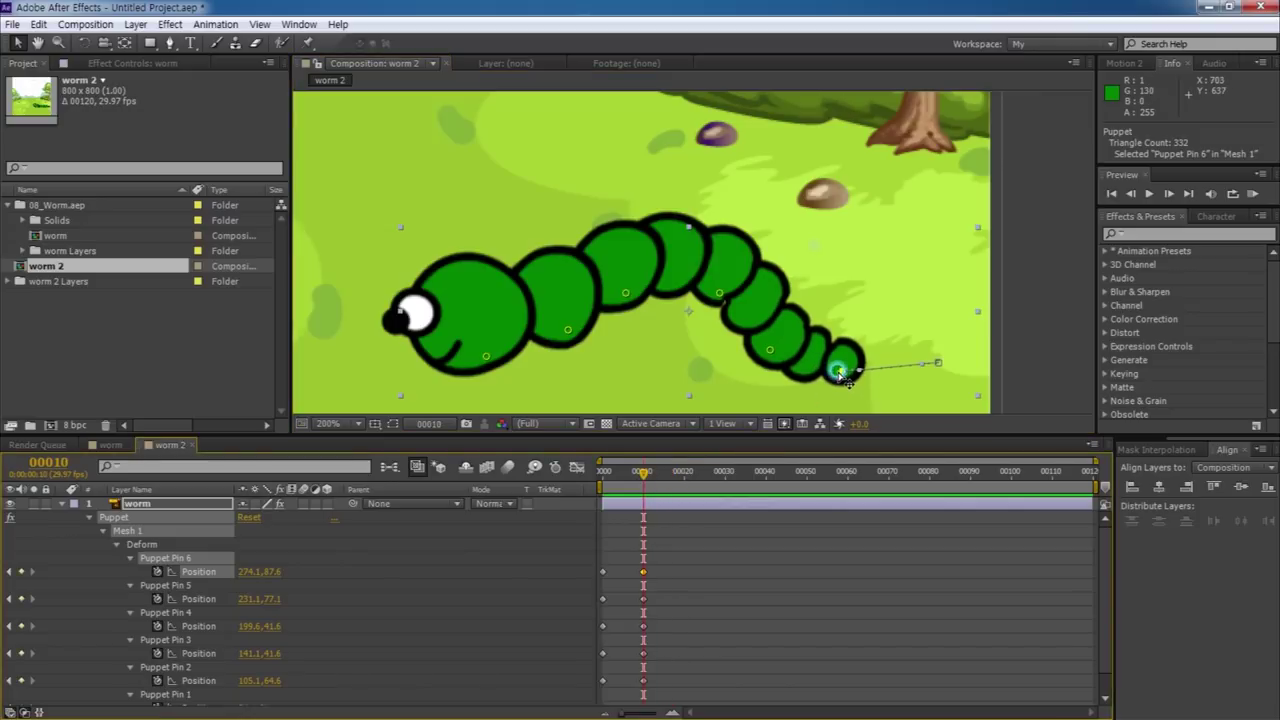
pyautogui.moveTo(838, 368); pyautogui.dragTo(842, 373)
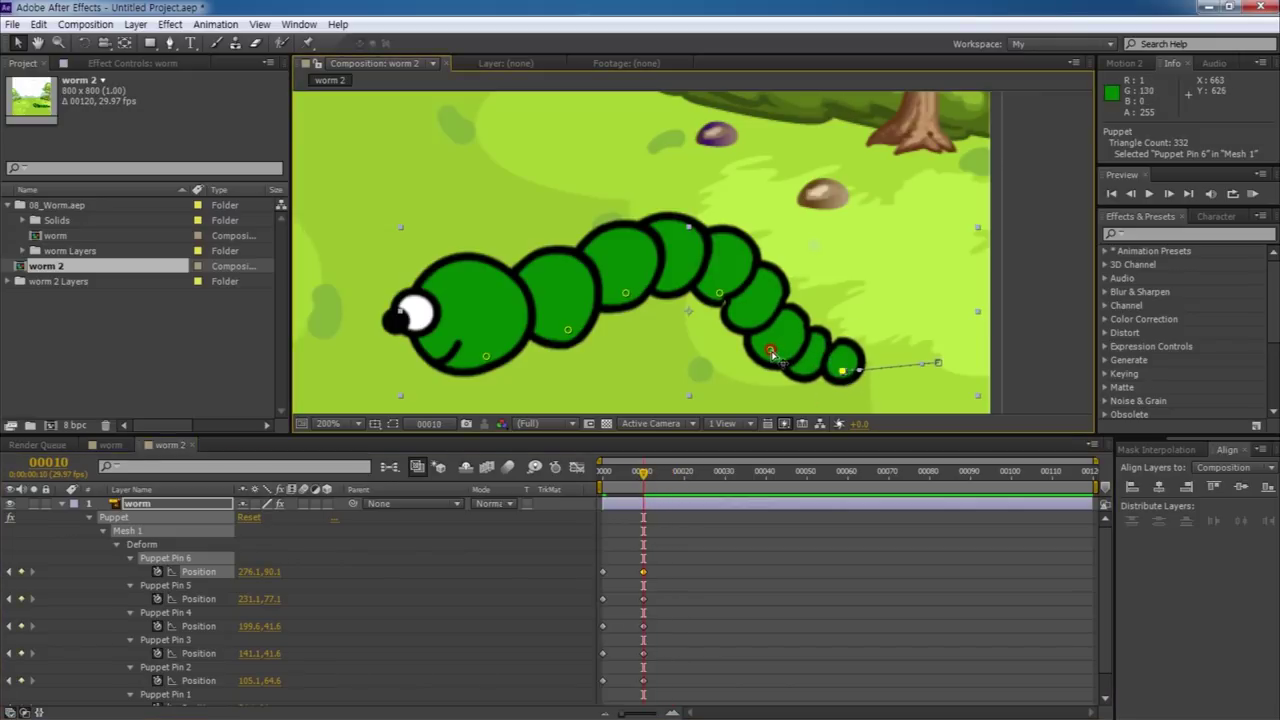
pyautogui.moveTo(771, 353); pyautogui.dragTo(768, 345)
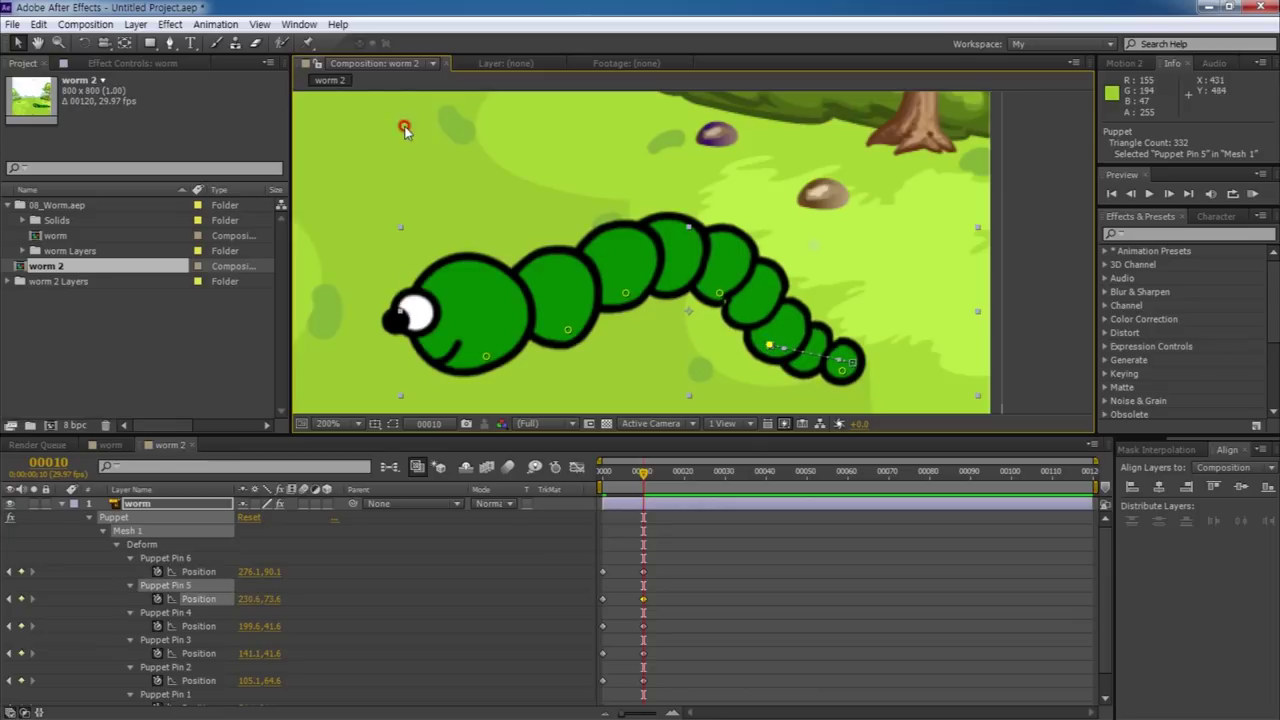
# Switch to the Puppet Starch Tool and add a starch point on the worm's tail.
pyautogui.click(125, 532)
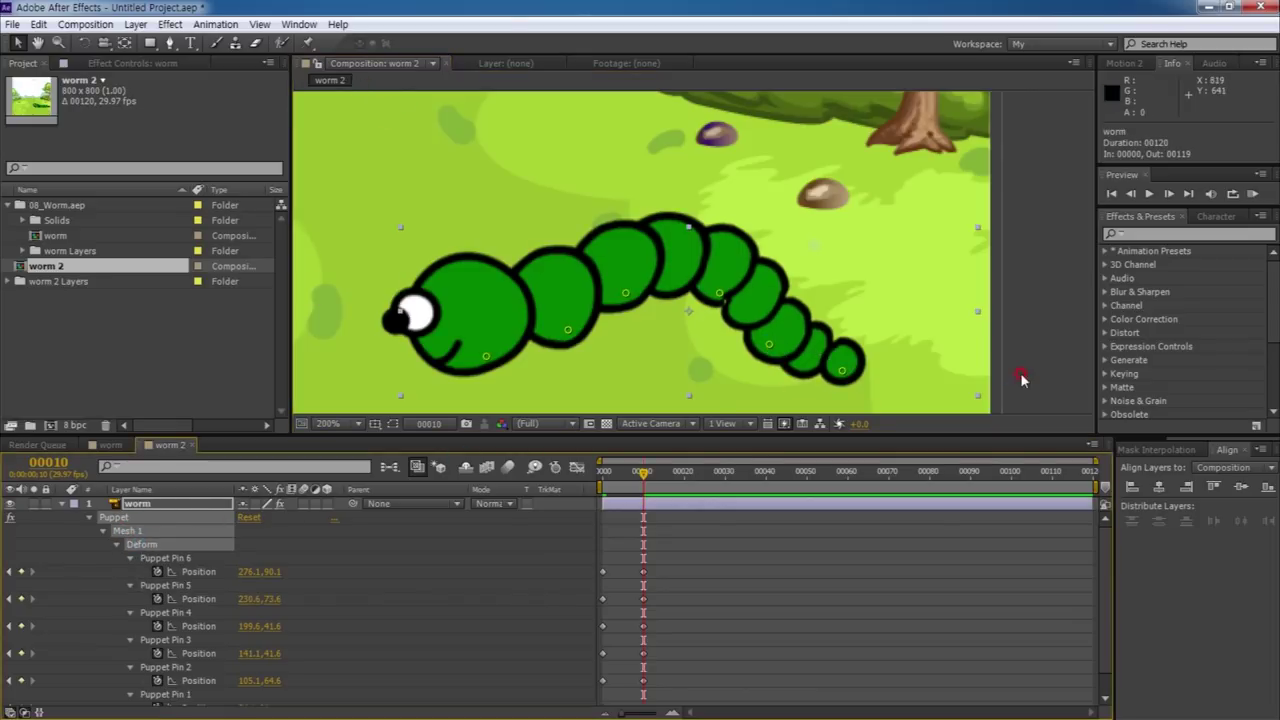
pyautogui.click(312, 43)
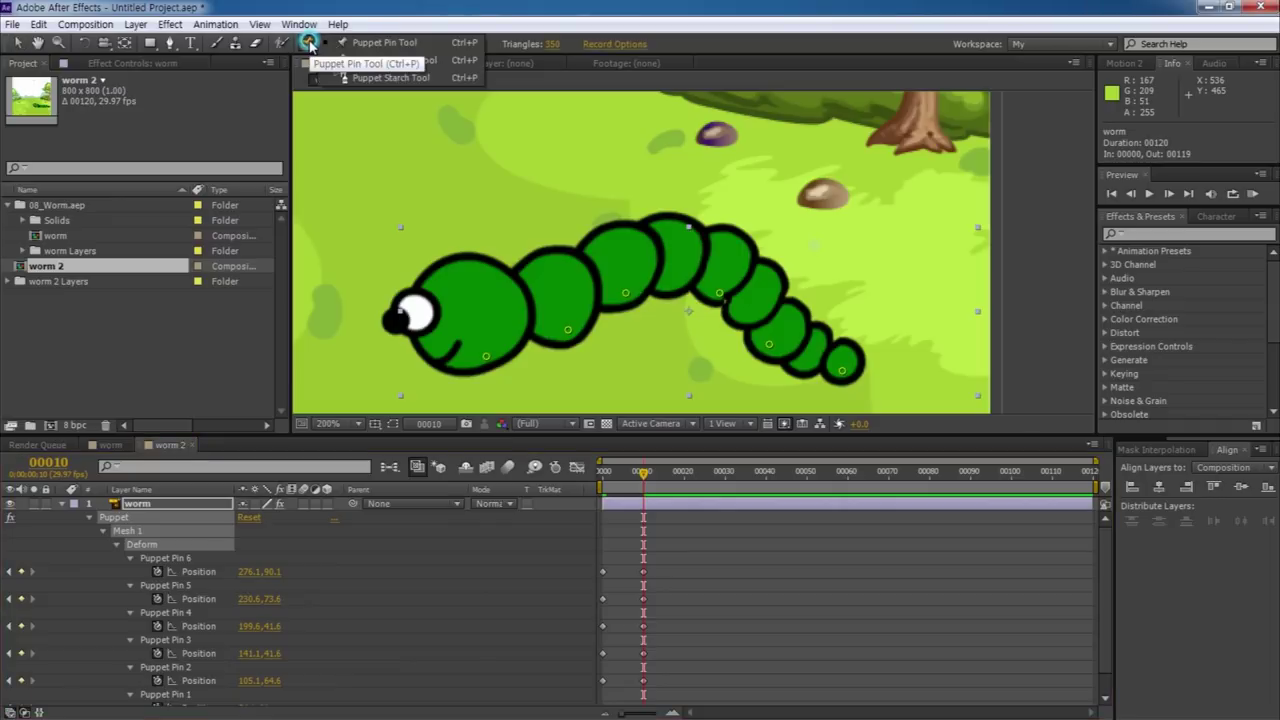
pyautogui.click(372, 77)
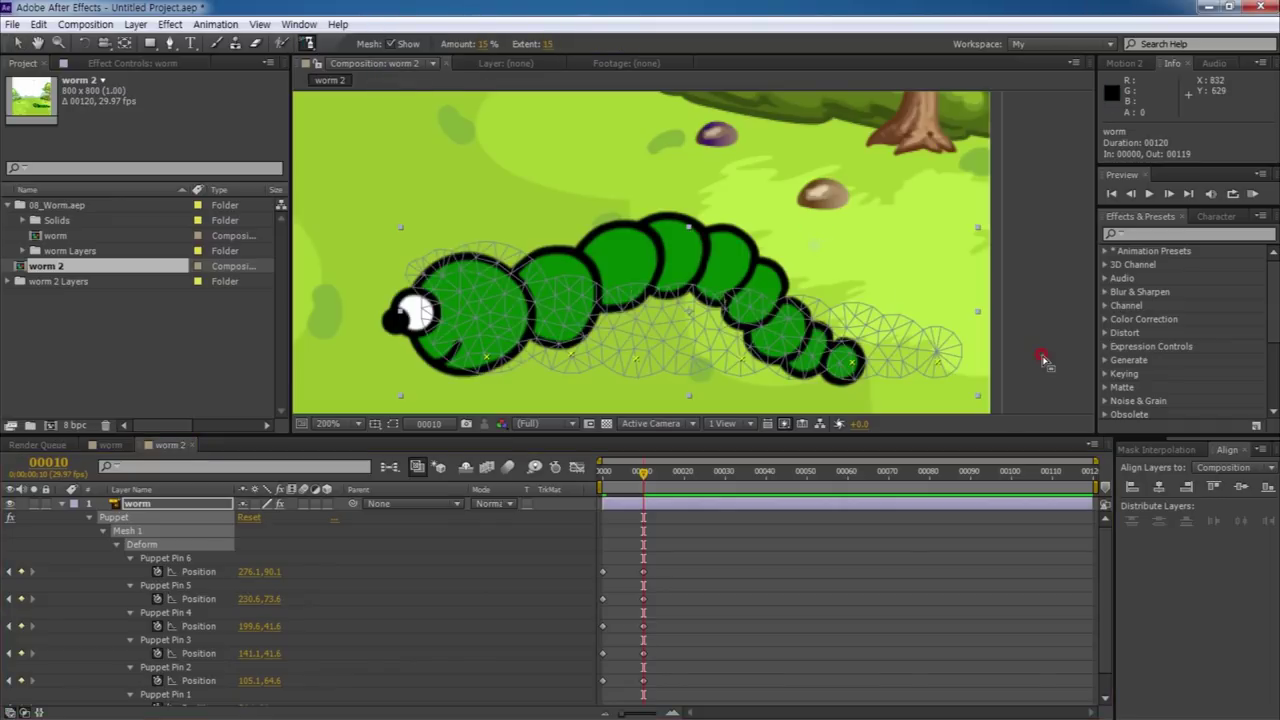
pyautogui.click(872, 357)
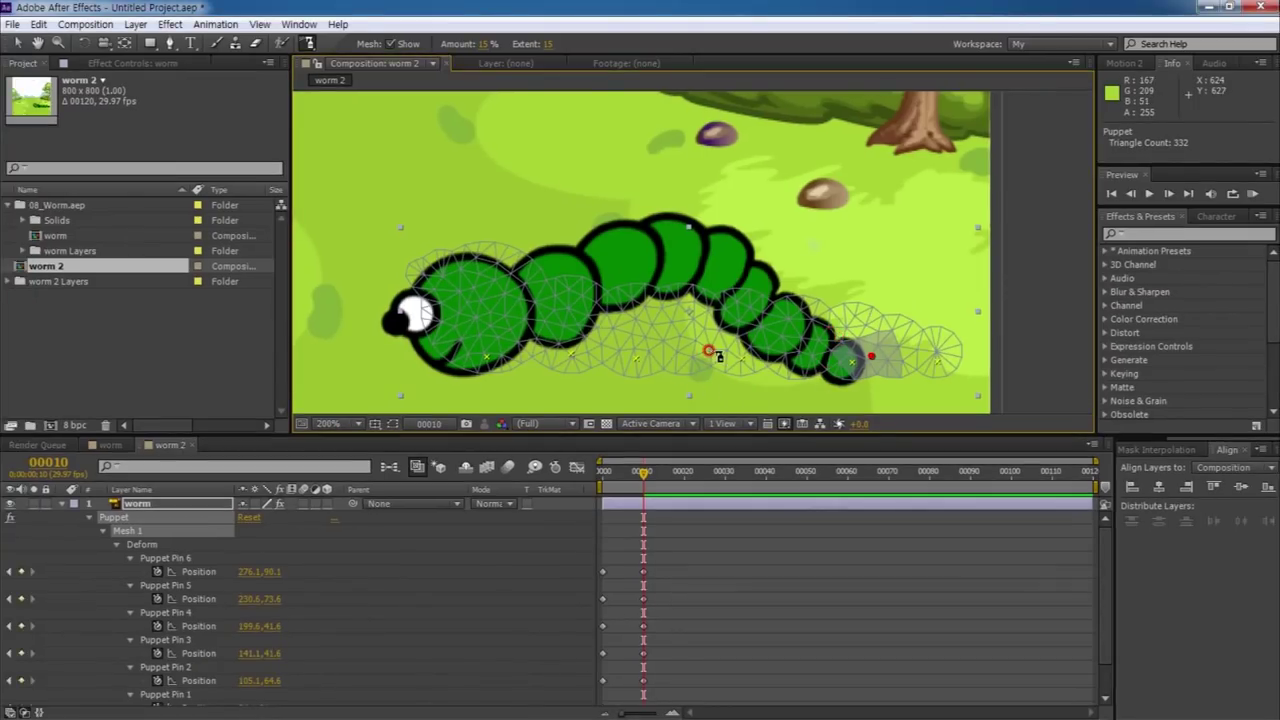
# Move a point onto the rear body, add another starch point there, and scrub to check the bend.
pyautogui.click(708, 352)
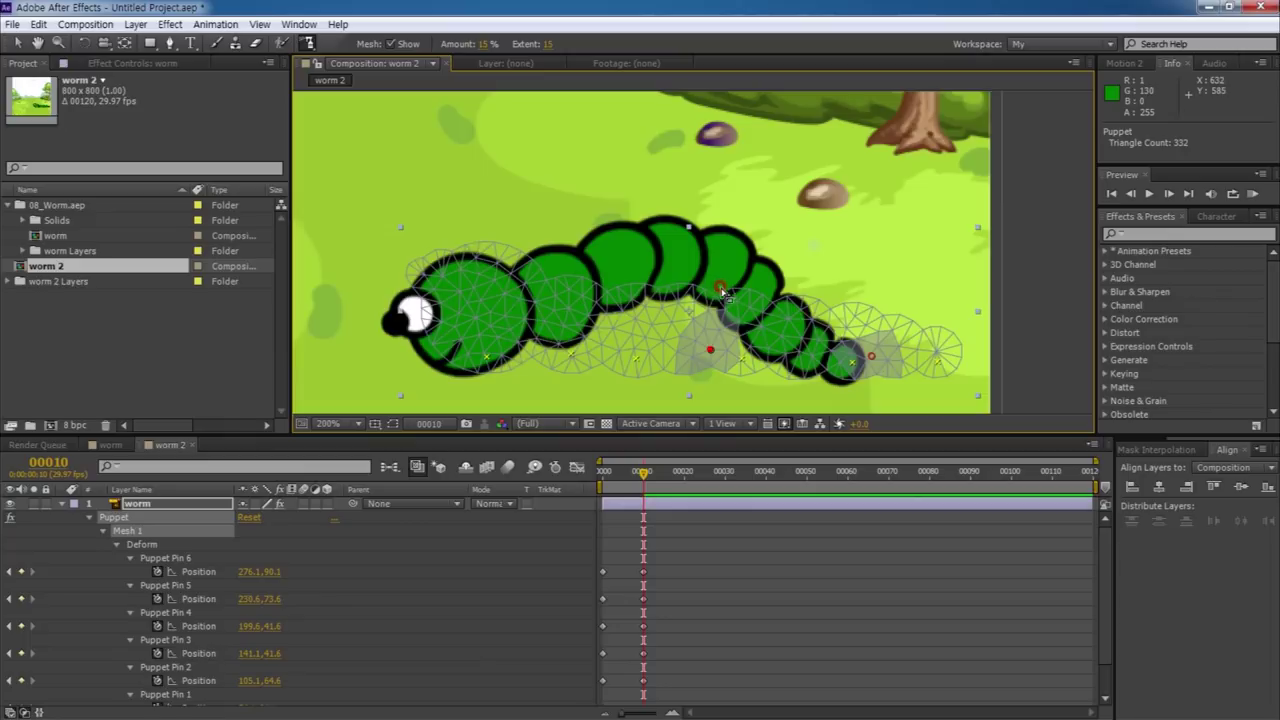
pyautogui.moveTo(707, 354)
pyautogui.mouseDown()
pyautogui.moveTo(725, 349)
pyautogui.moveTo(754, 370)
pyautogui.mouseUp()
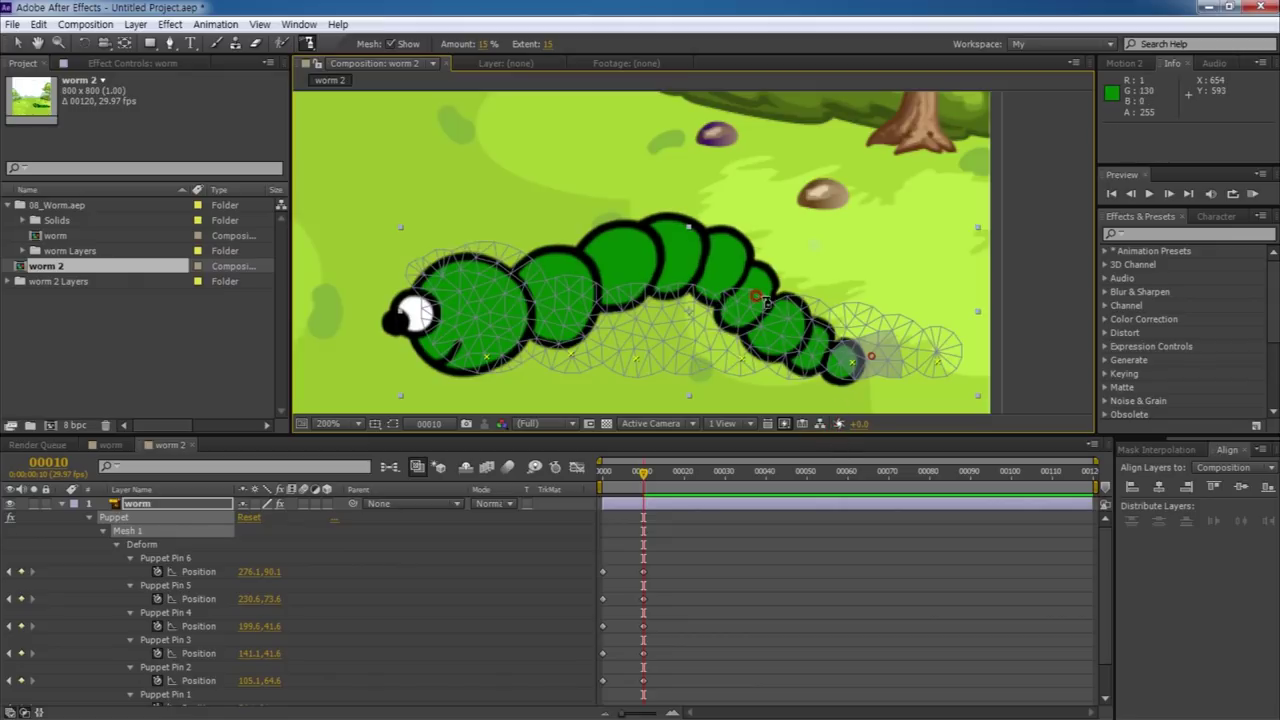
pyautogui.click(756, 297)
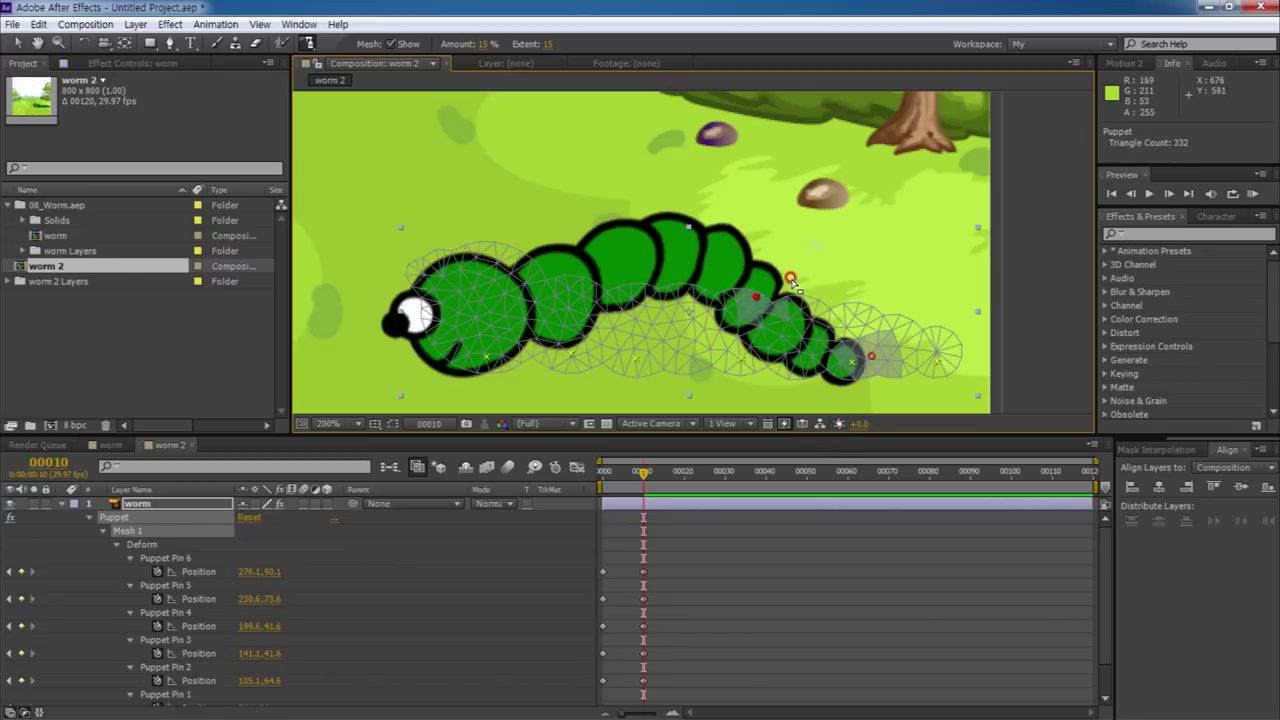
pyautogui.click(758, 299)
pyautogui.moveTo(758, 299)
pyautogui.mouseDown()
pyautogui.moveTo(772, 305)
pyautogui.moveTo(762, 300)
pyautogui.mouseUp()
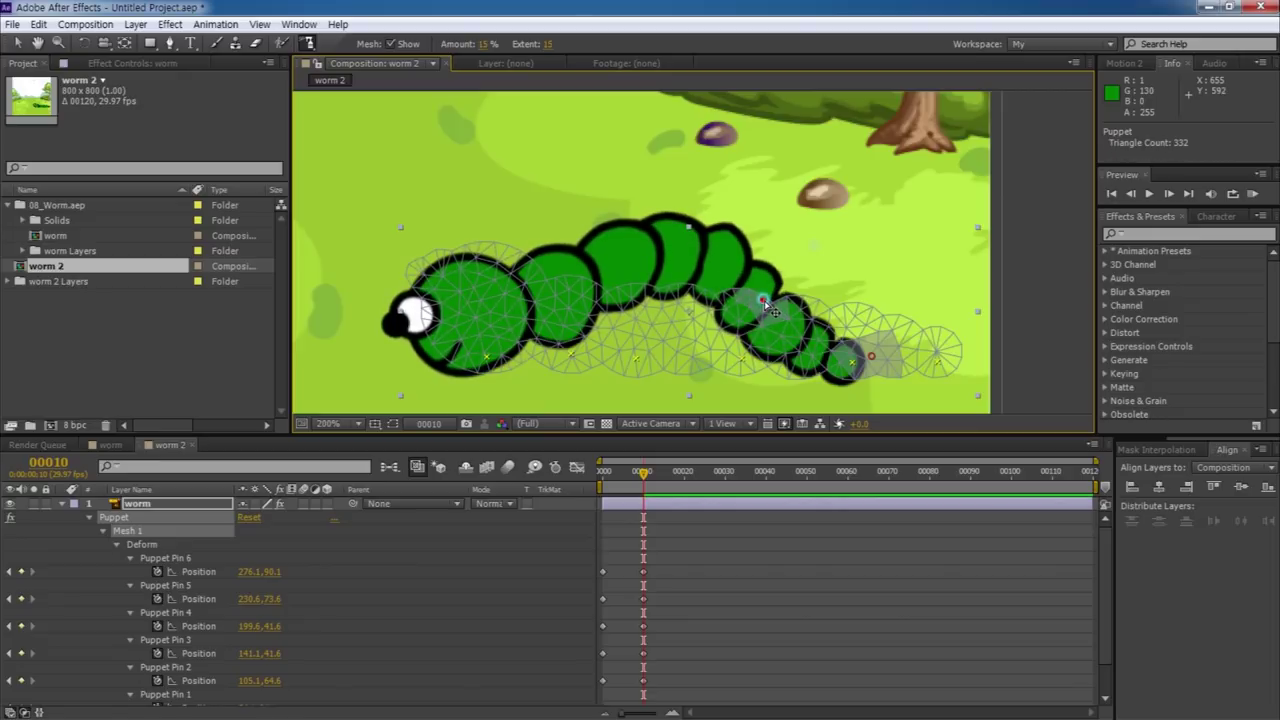
pyautogui.moveTo(648, 471); pyautogui.dragTo(603, 471)
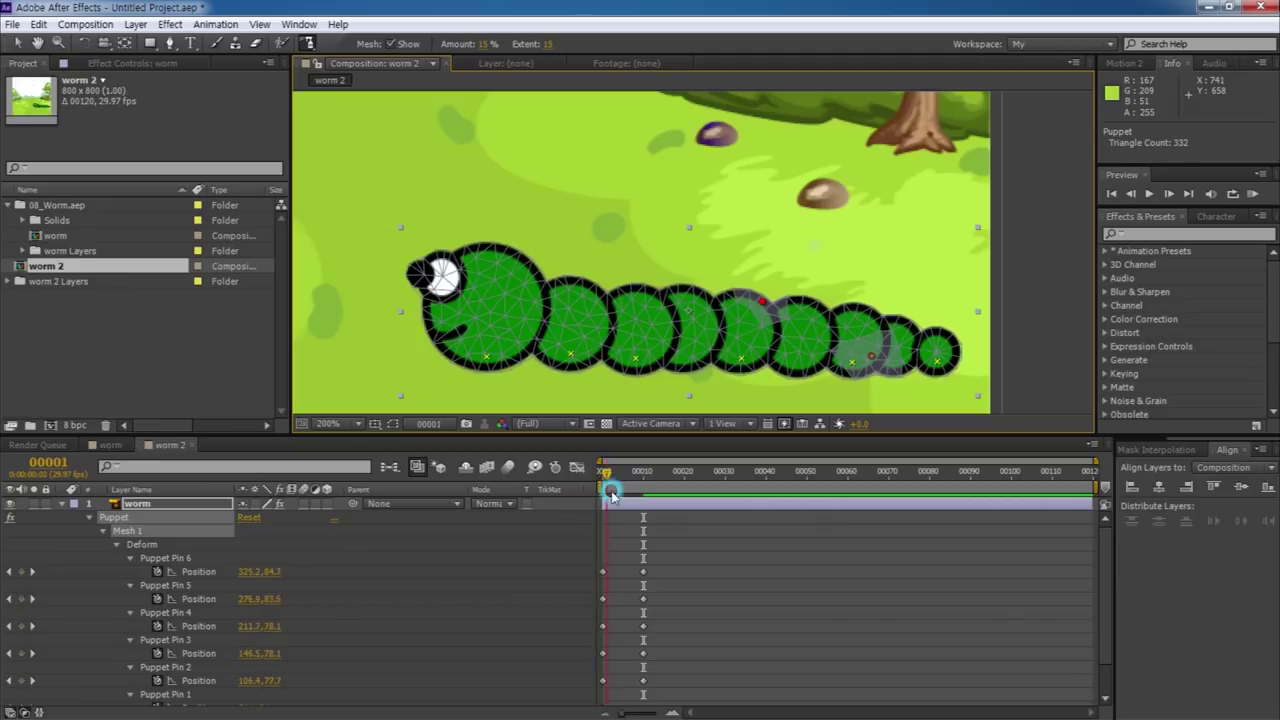
# Scrub the arch animation, then paste Puppet Pin 1's starting keyframe at frame 10.
pyautogui.moveTo(538, 511)
pyautogui.mouseDown()
pyautogui.moveTo(684, 500)
pyautogui.moveTo(643, 503)
pyautogui.mouseUp()
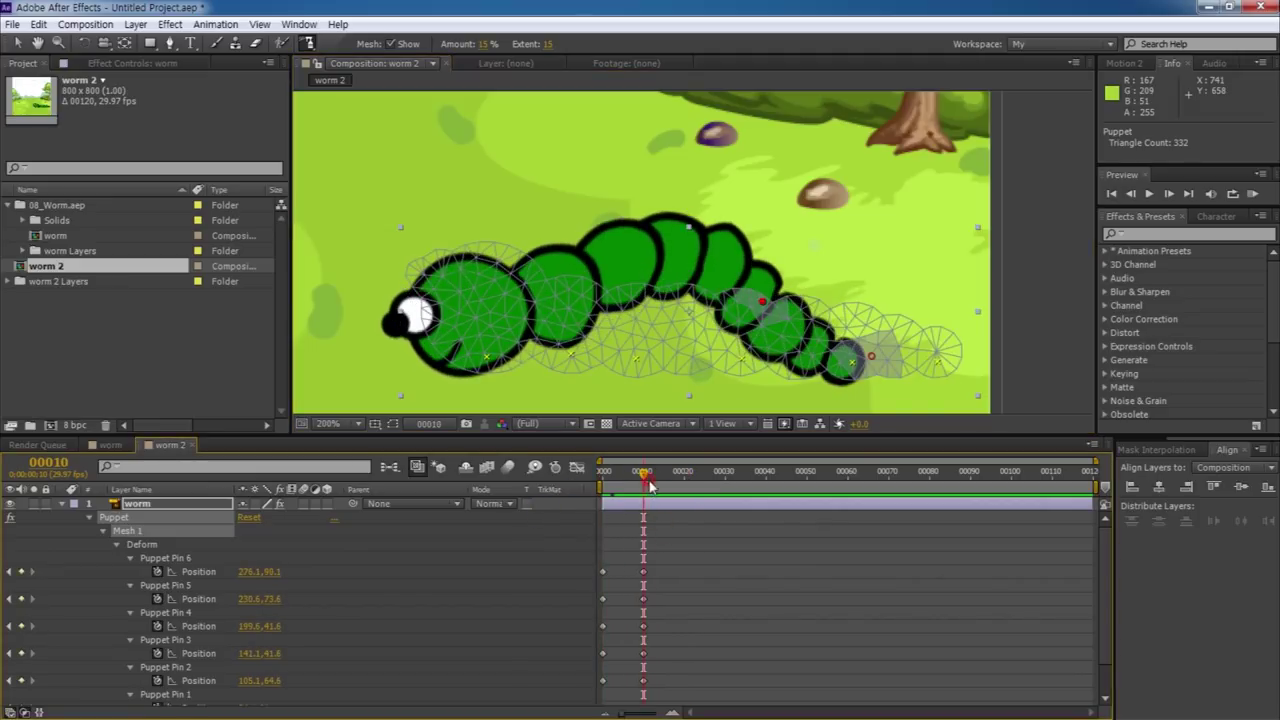
pyautogui.moveTo(696, 433); pyautogui.dragTo(696, 318)
pyautogui.moveTo(646, 354); pyautogui.dragTo(684, 366)
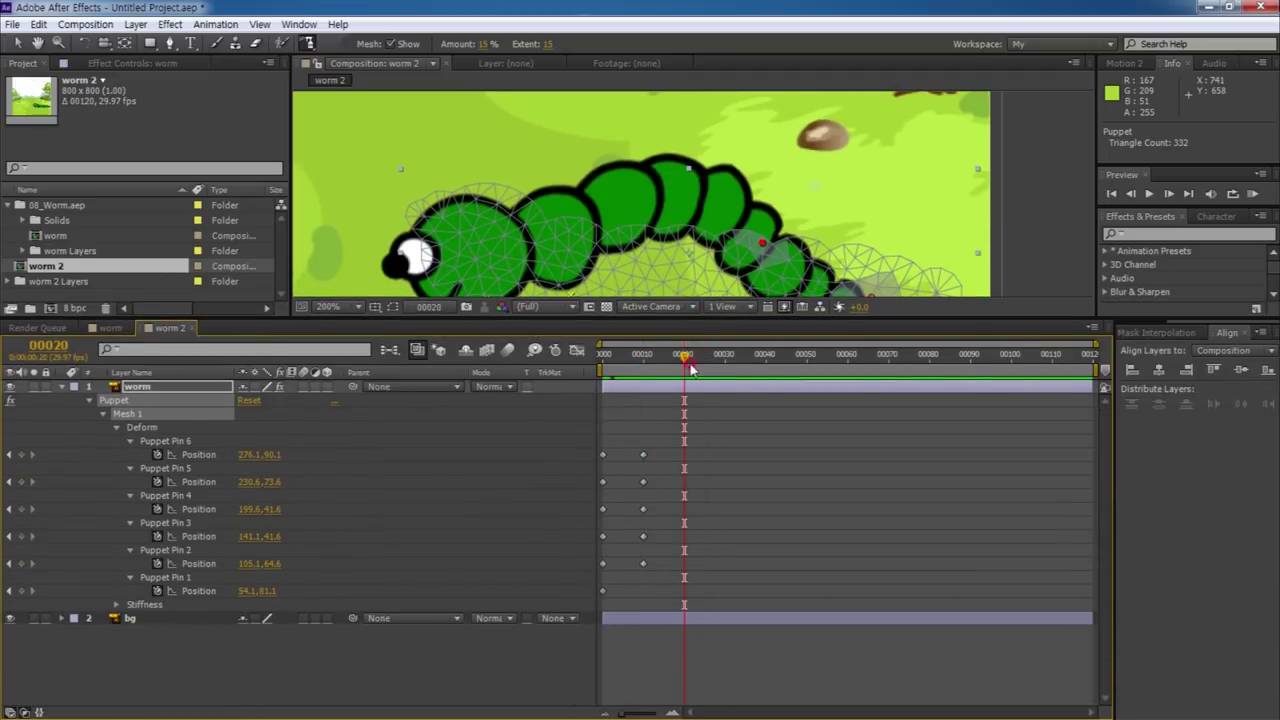
pyautogui.moveTo(685, 357); pyautogui.dragTo(643, 358)
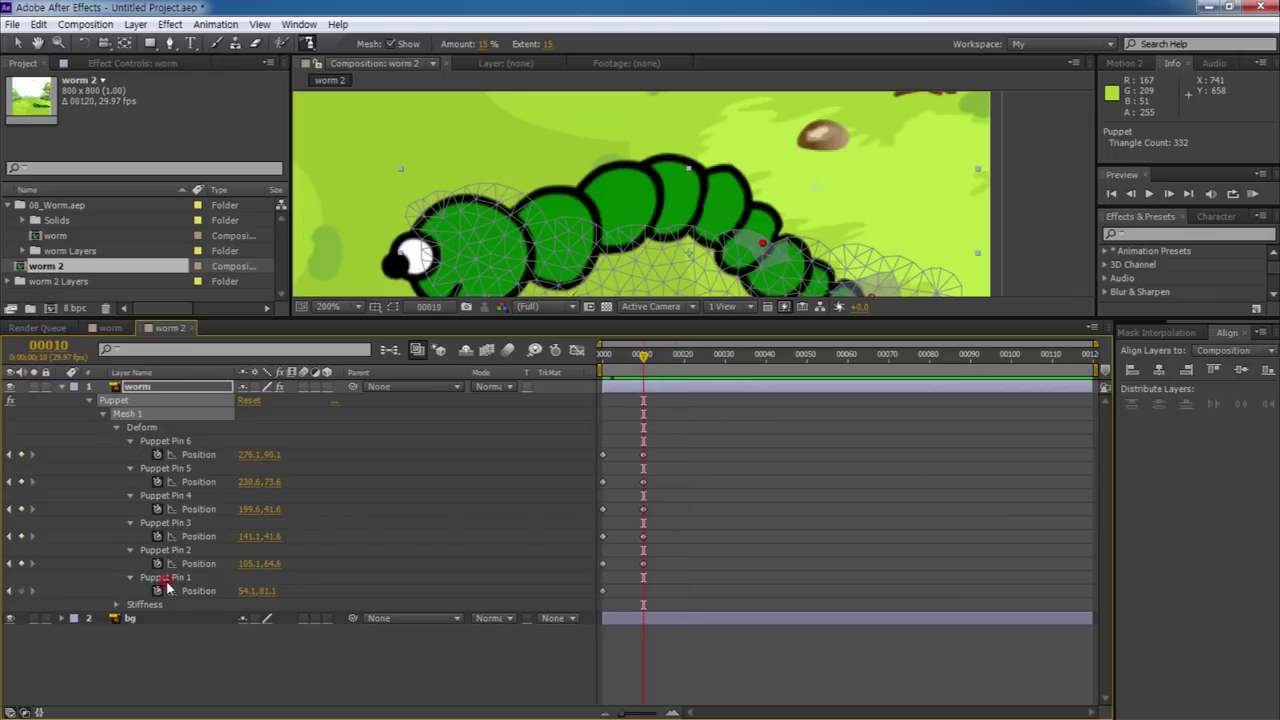
pyautogui.click(604, 592)
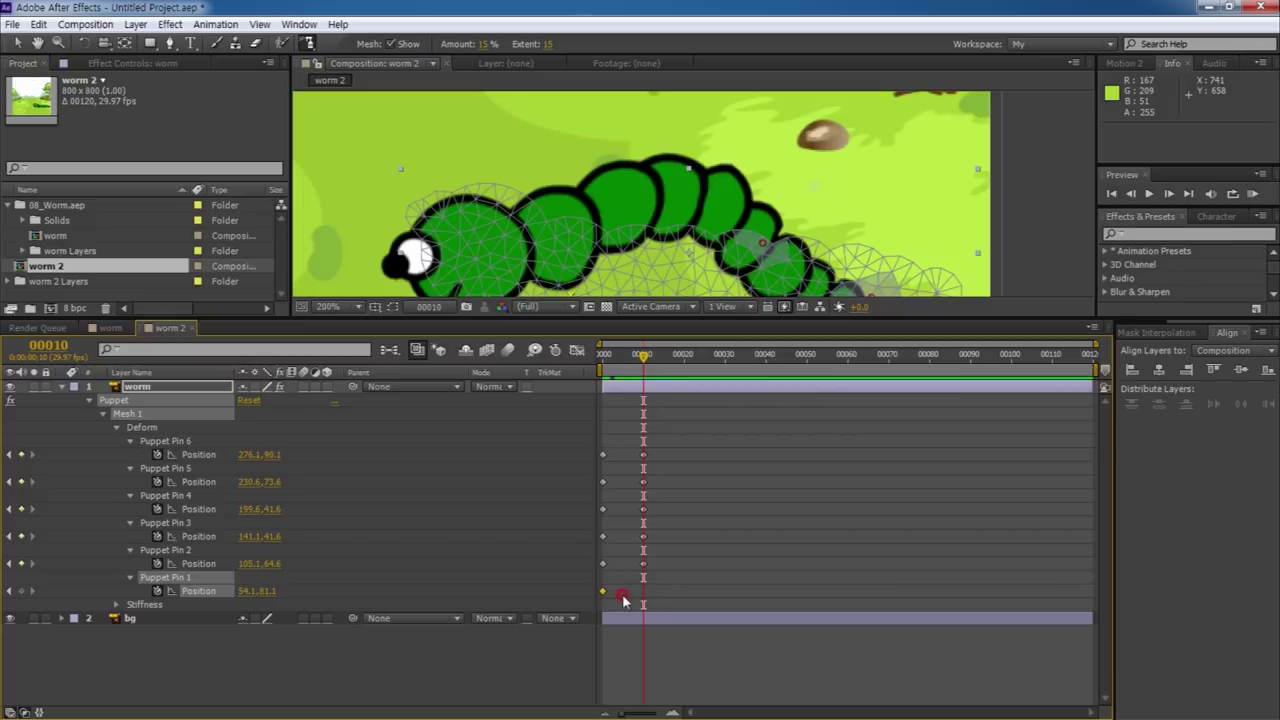
pyautogui.hotkey('ctrl', 'c')
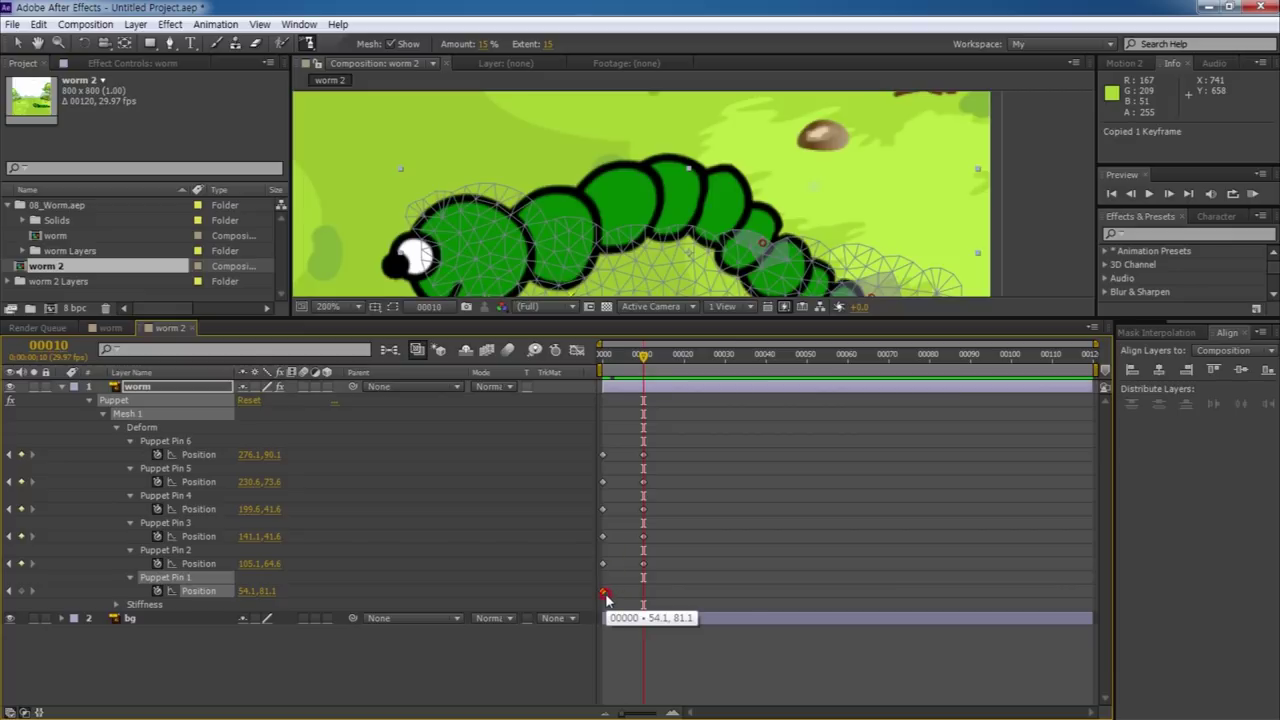
pyautogui.hotkey('ctrl', 'v')
# Copy the frame 0 and 10 pin keyframes to frames 20 and 30.
pyautogui.moveTo(645, 357); pyautogui.dragTo(685, 357)
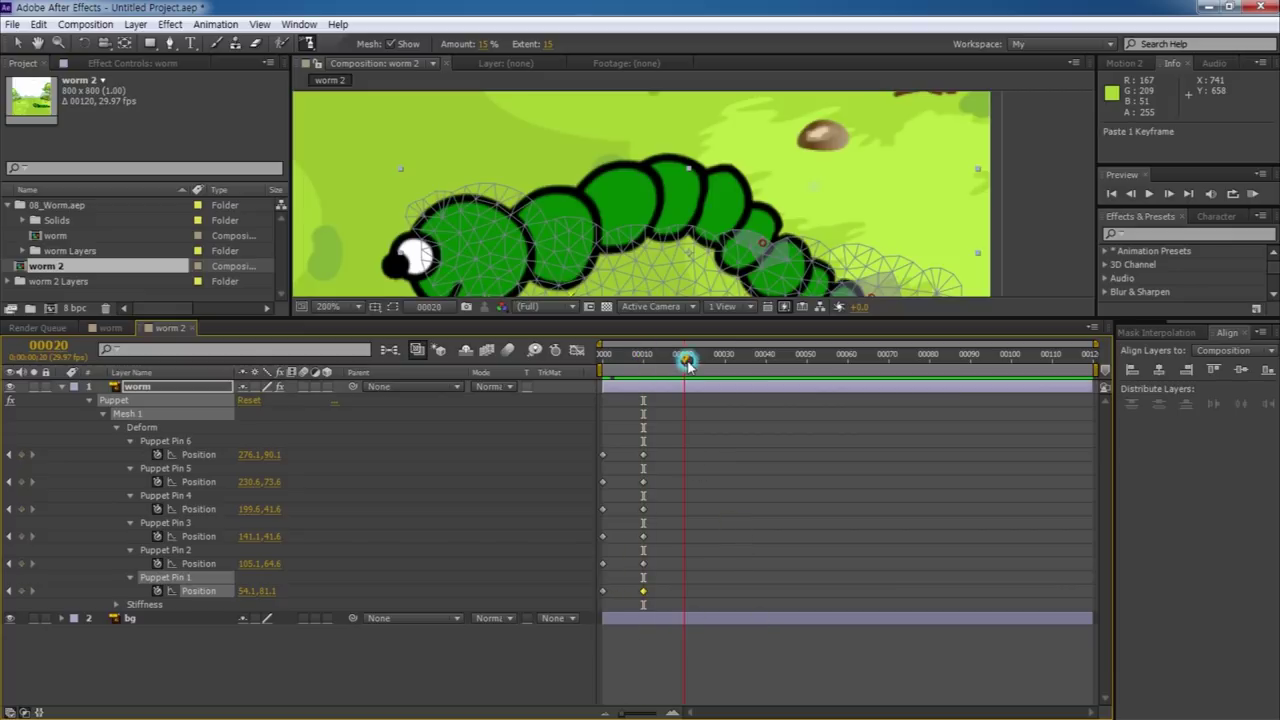
pyautogui.moveTo(663, 607); pyautogui.dragTo(584, 447)
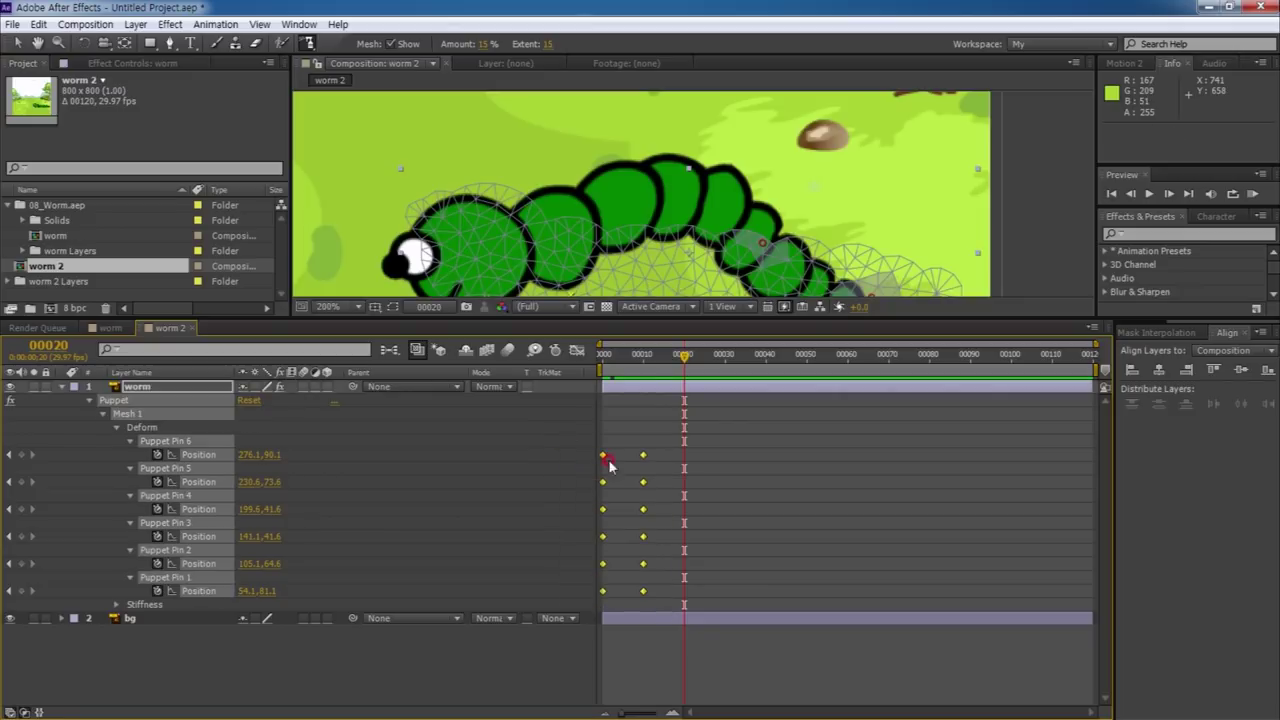
pyautogui.hotkey('ctrl', 'c')
pyautogui.hotkey('ctrl', 'v')
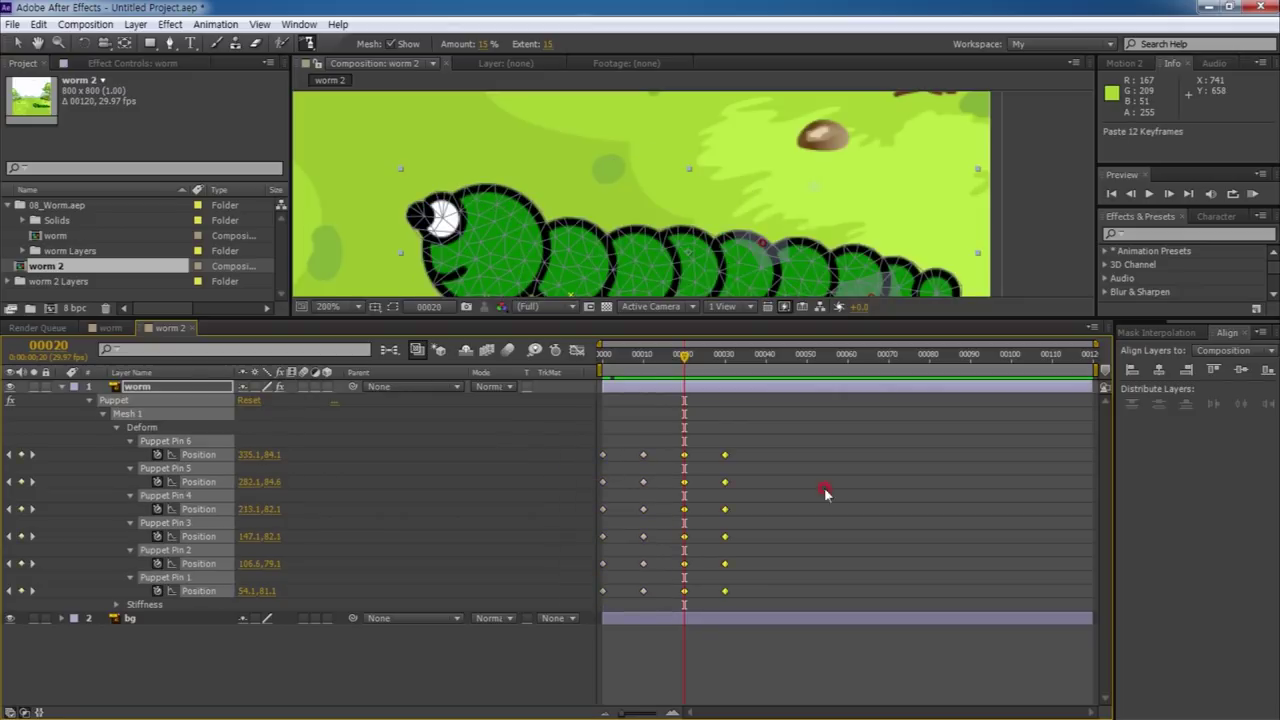
# Copy all 24 pin keyframes and paste them at frames 40–70 and again at 80–110.
pyautogui.moveTo(685, 368); pyautogui.dragTo(764, 369)
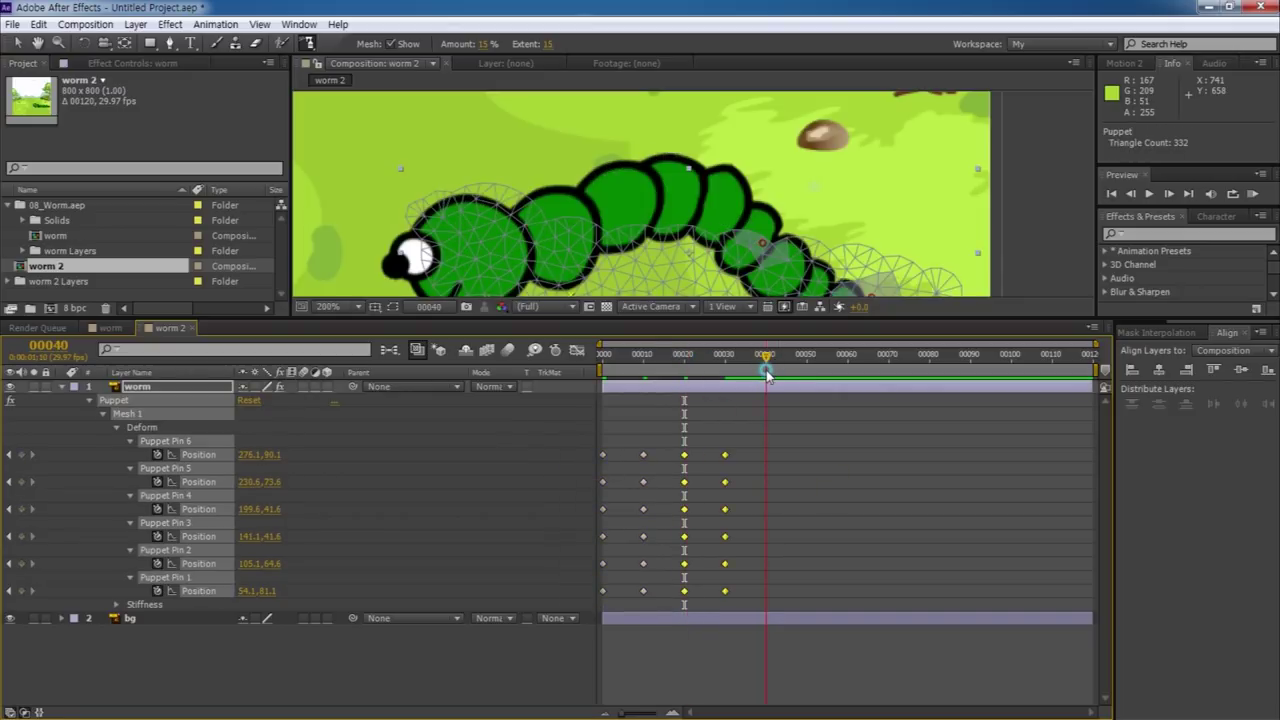
pyautogui.moveTo(748, 608); pyautogui.dragTo(548, 428)
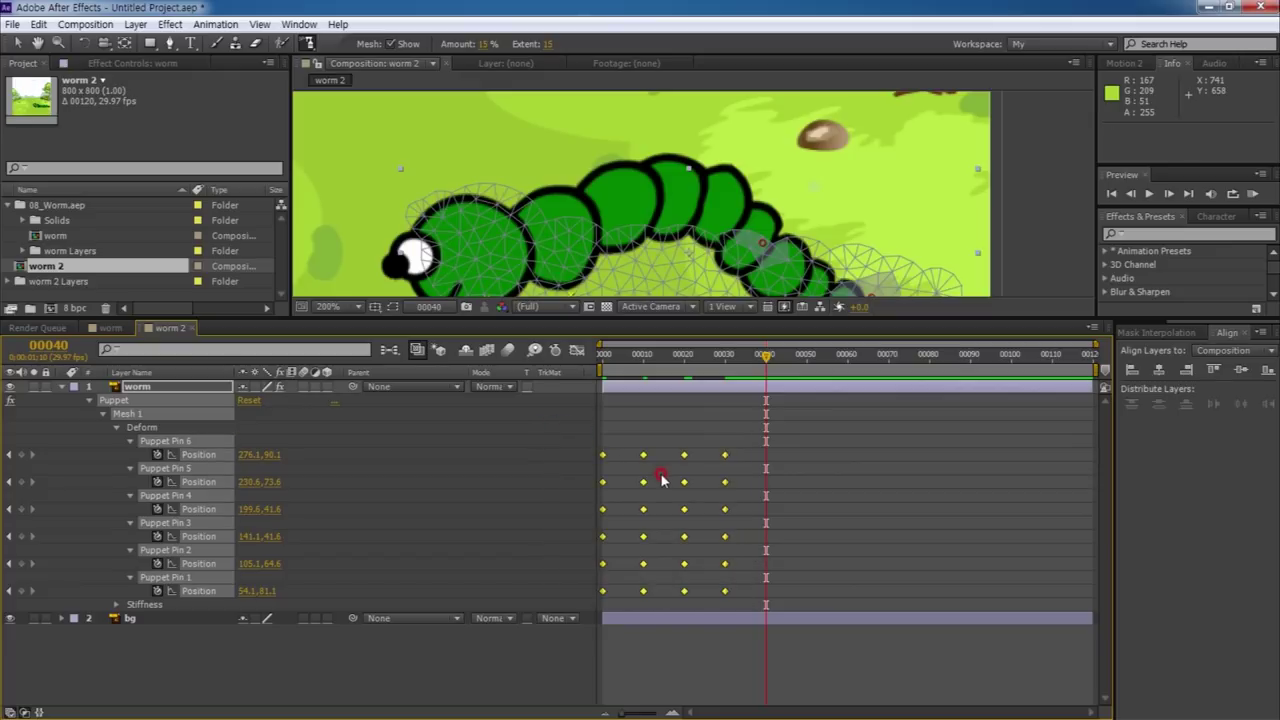
pyautogui.hotkey('ctrl', 'c')
pyautogui.hotkey('ctrl', 'v')
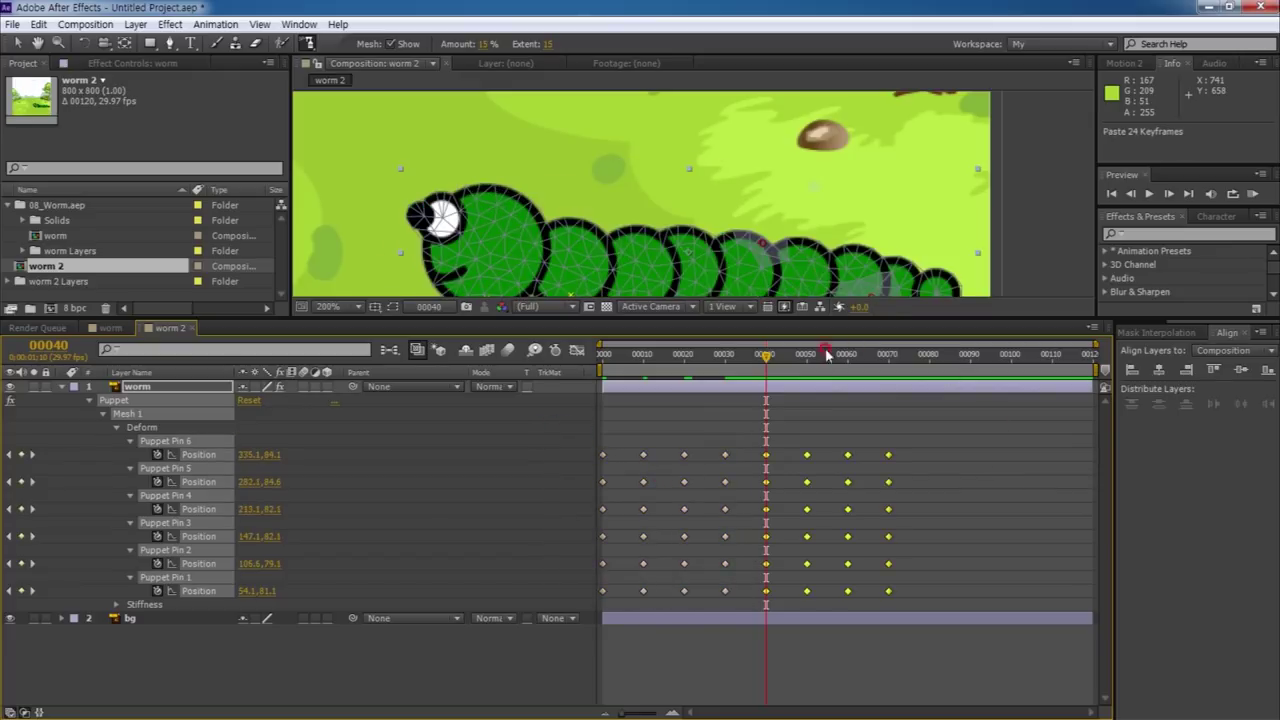
pyautogui.moveTo(766, 357); pyautogui.dragTo(930, 383)
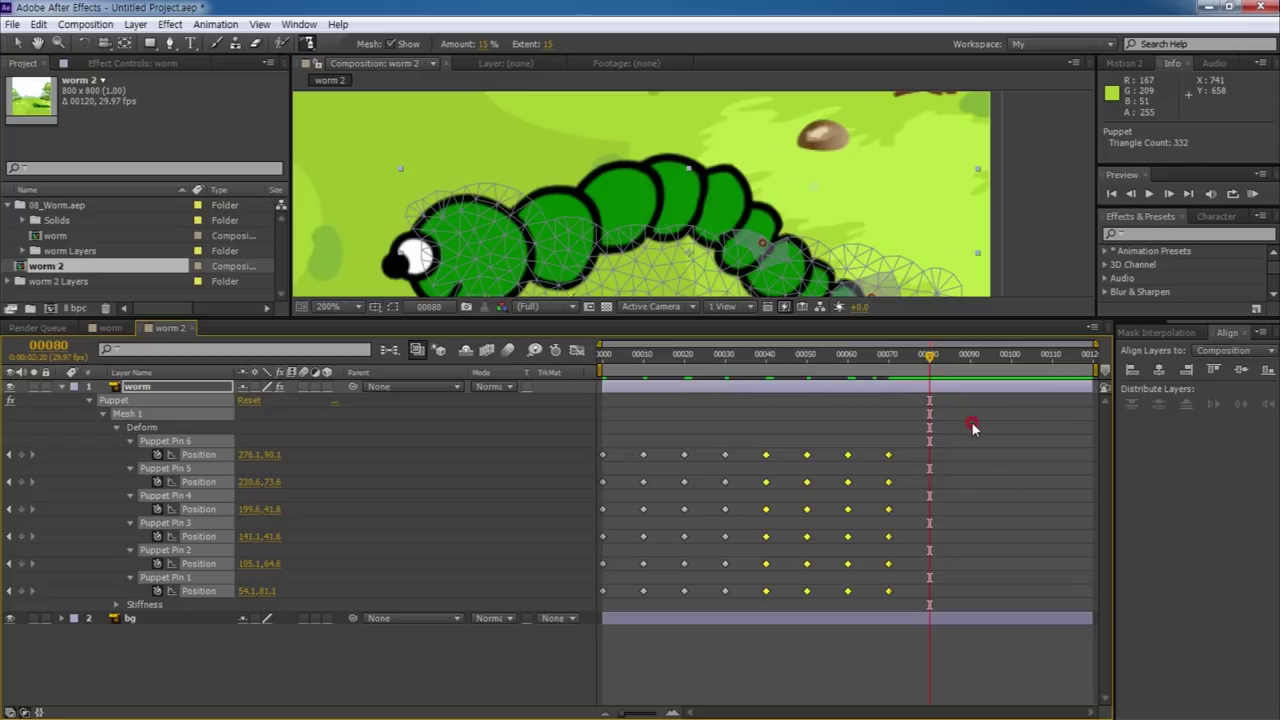
pyautogui.hotkey('ctrl', 'v')
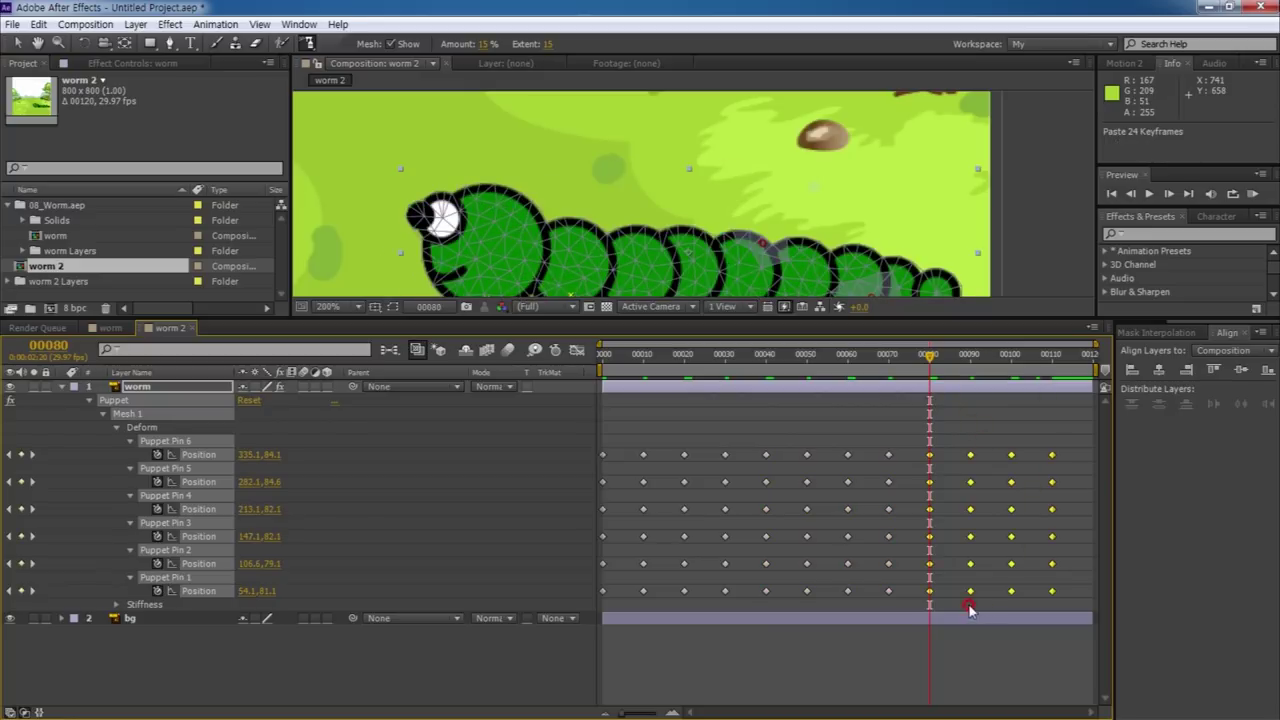
# Copy the flat pose keyframes from frame 80 to the last frame, 00119.
pyautogui.click(968, 608)
pyautogui.moveTo(938, 602); pyautogui.dragTo(914, 422)
pyautogui.hotkey('ctrl', 'c')
pyautogui.moveTo(930, 356); pyautogui.dragTo(1090, 358)
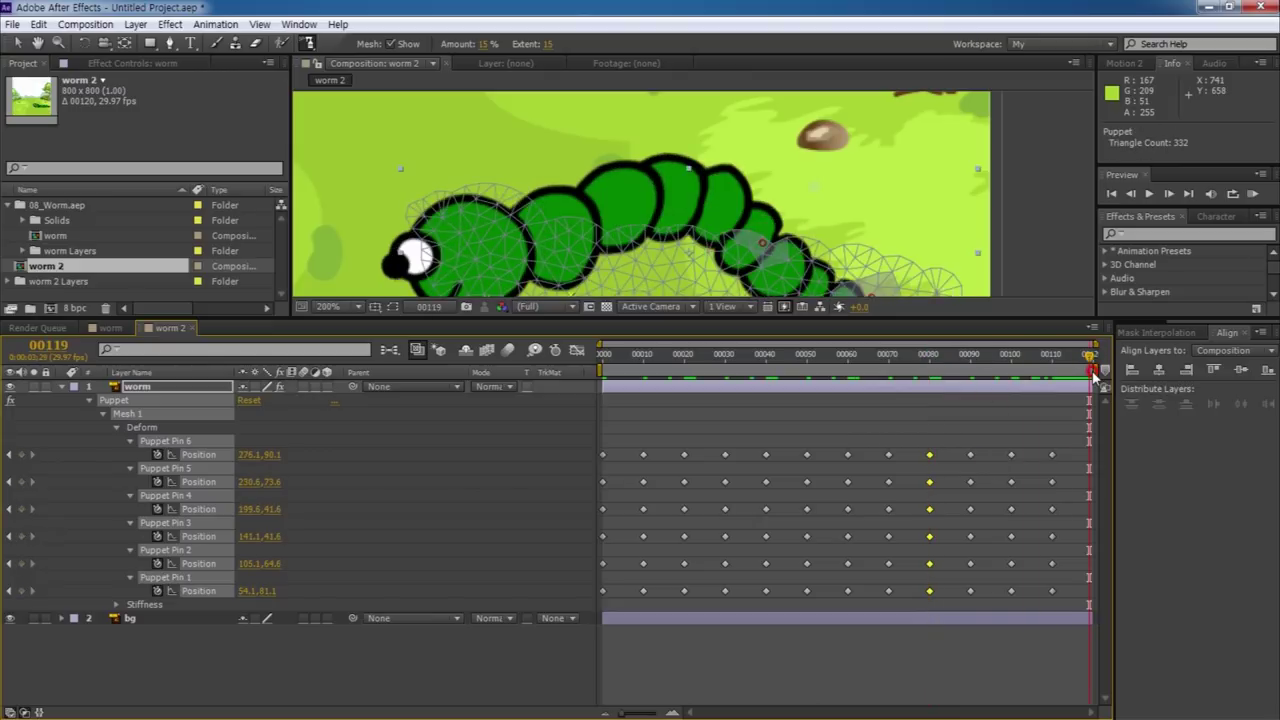
pyautogui.hotkey('ctrl', 'v')
pyautogui.moveTo(540, 316); pyautogui.dragTo(537, 482)
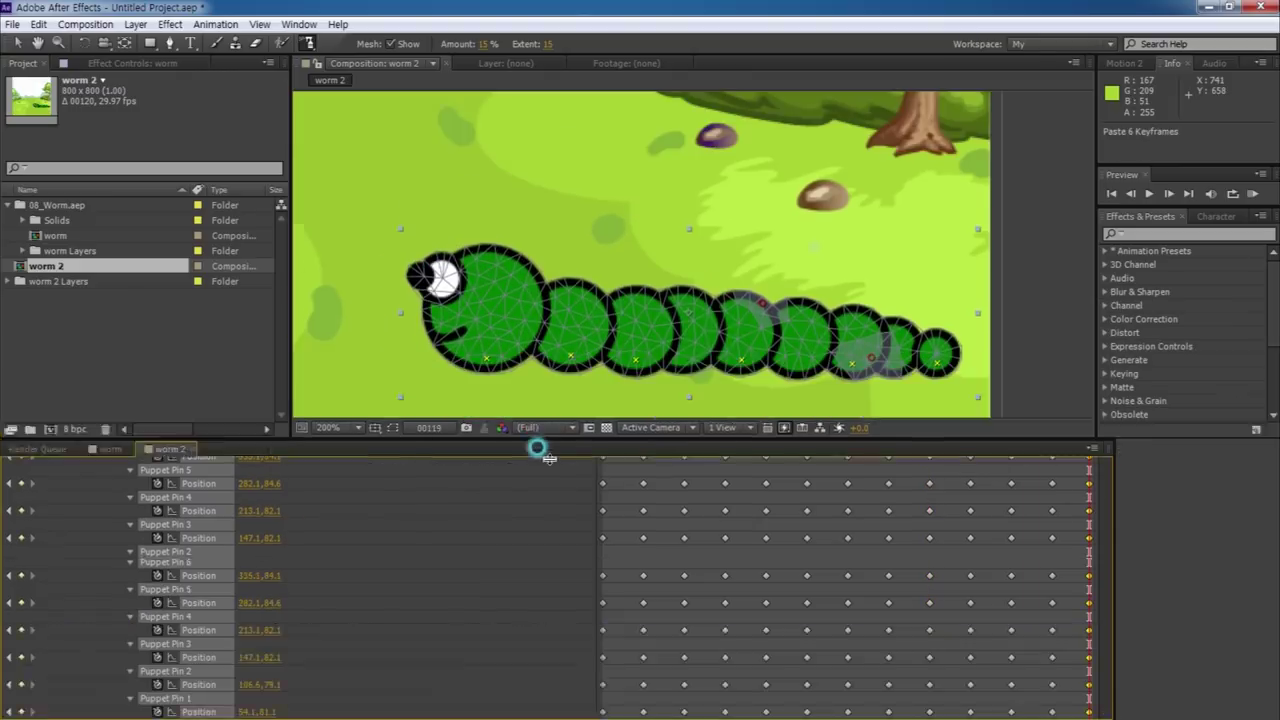
# Preview the worm's arch-and-flatten loop in real time from the first frame.
pyautogui.click(605, 518)
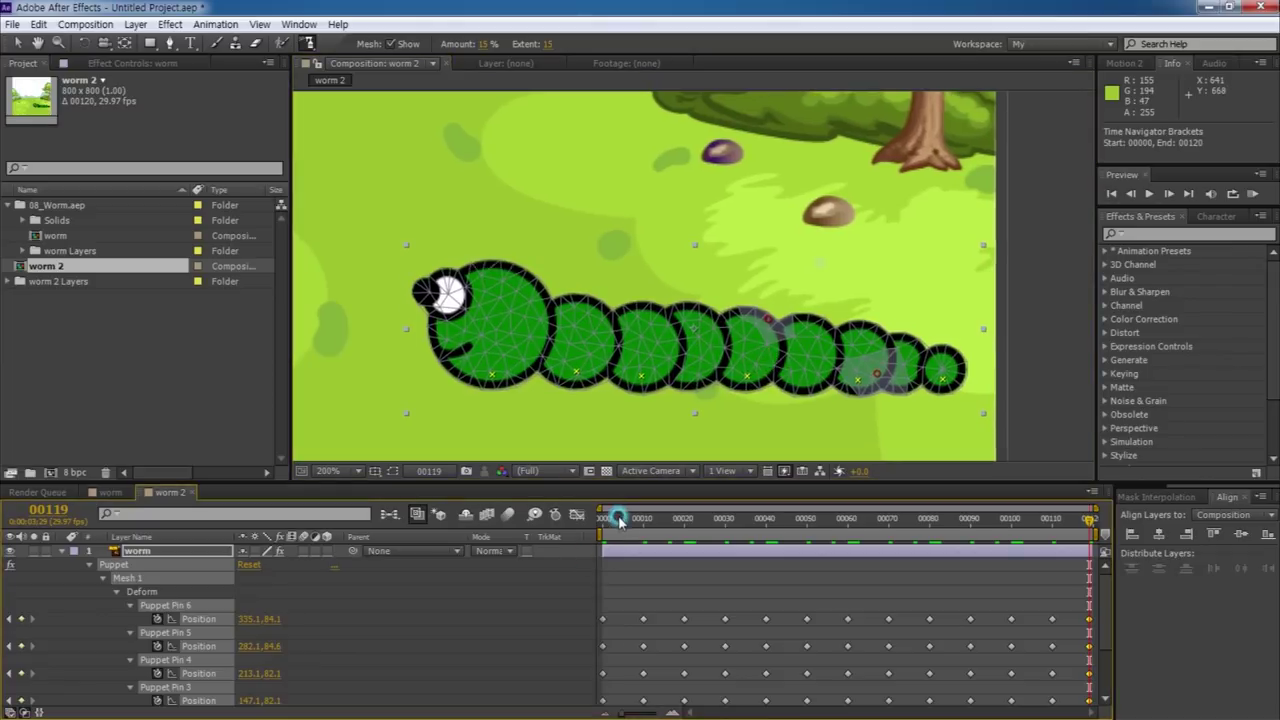
pyautogui.press('KP_0')
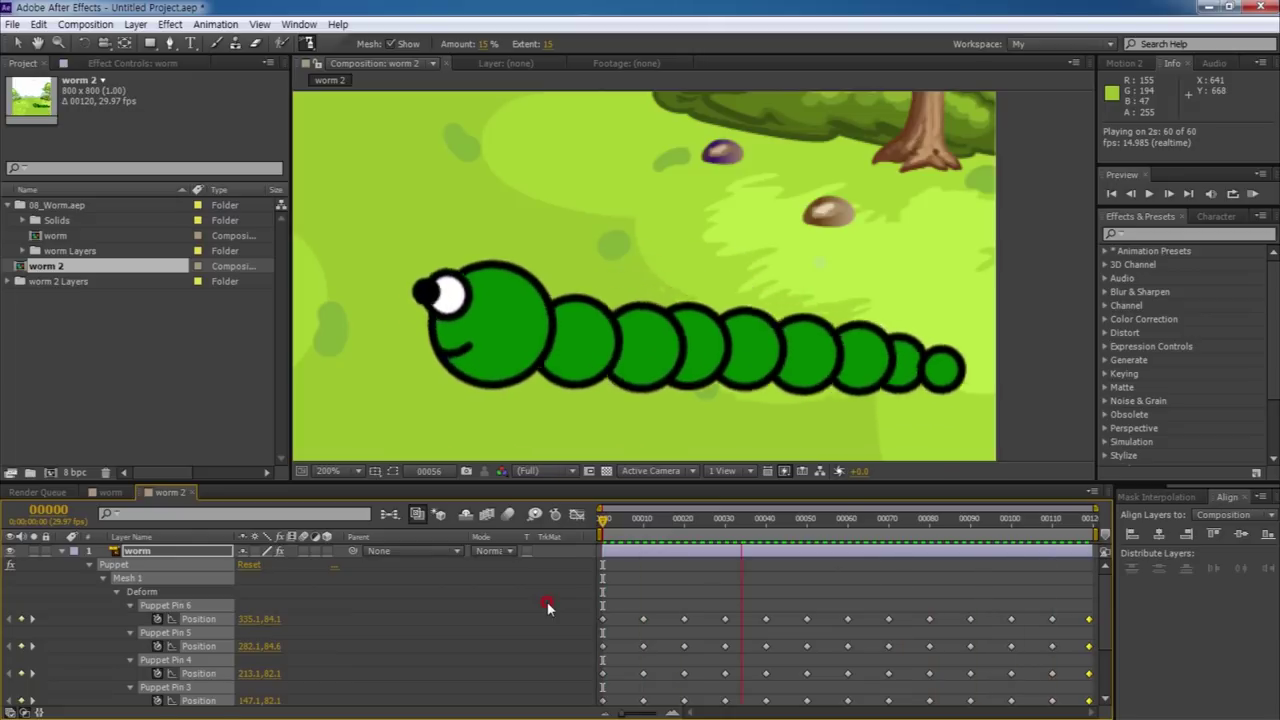
pyautogui.press('space')
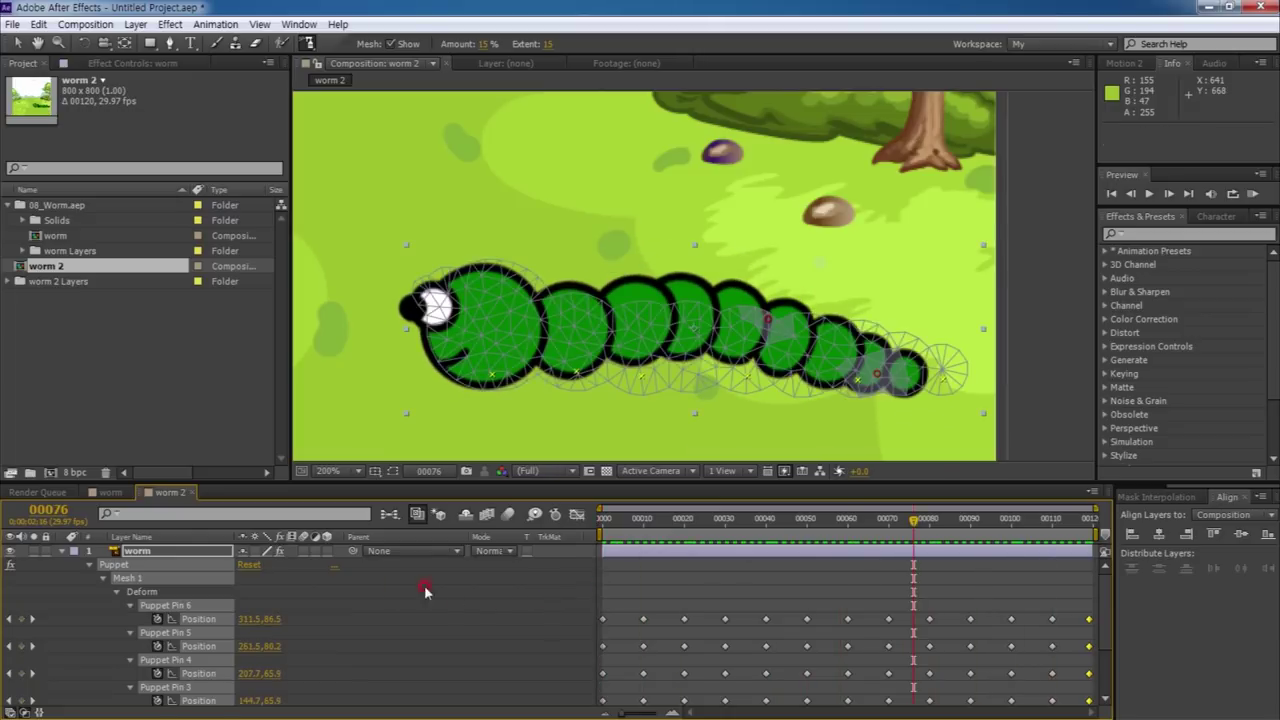
# Deselect the worm layer, enlarge the timeline, and bring up the empty timeline's new-layer menu.
pyautogui.click(386, 597)
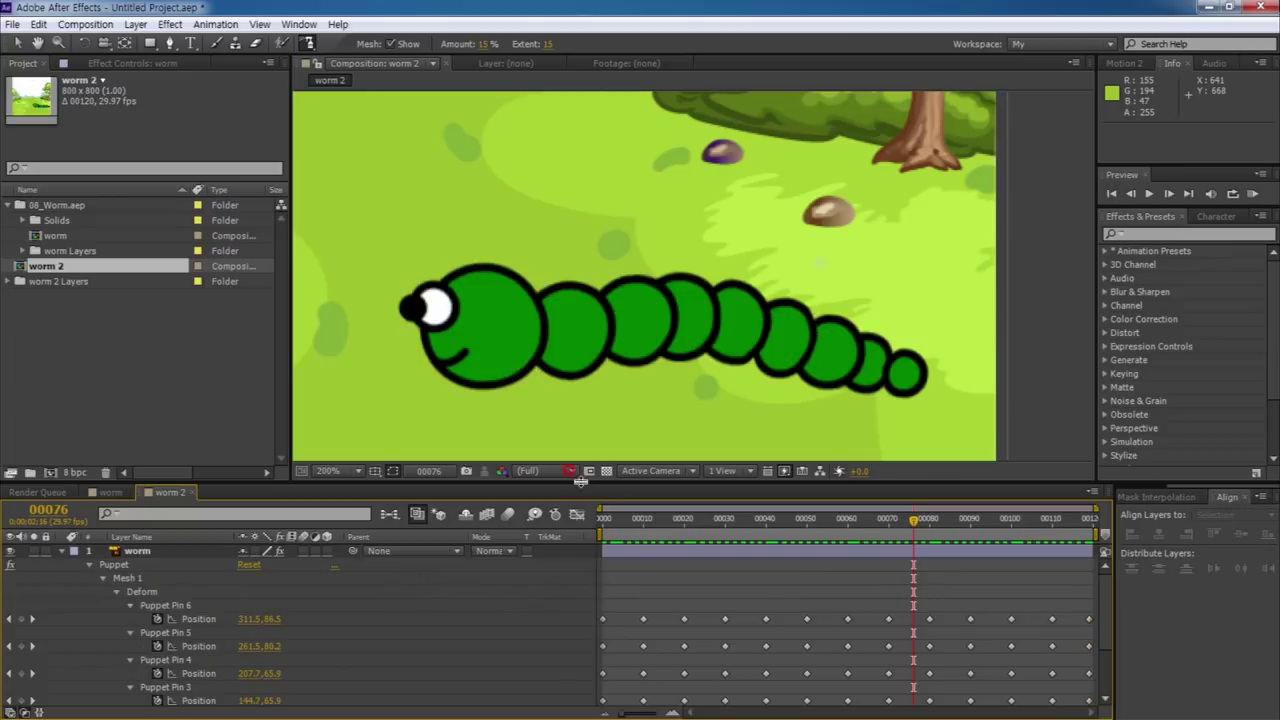
pyautogui.moveTo(580, 482); pyautogui.dragTo(590, 340)
pyautogui.press('v')
pyautogui.click(405, 682)
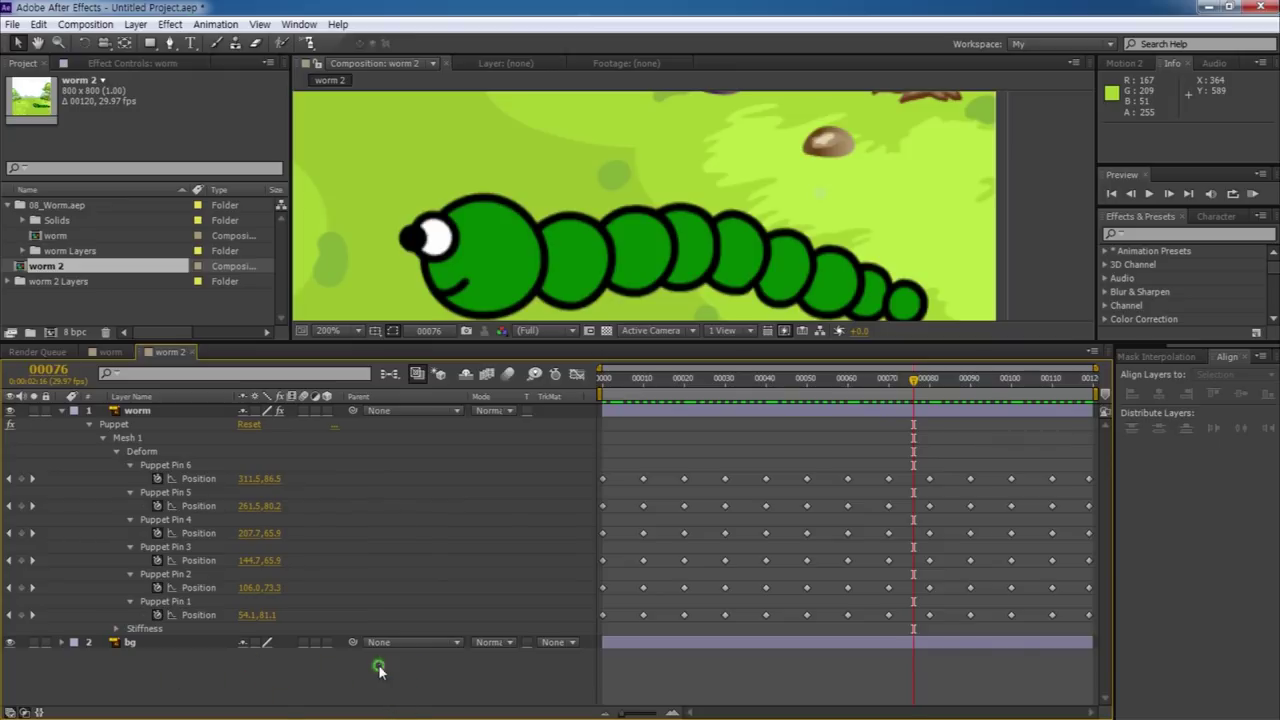
pyautogui.rightClick(379, 668)
# Add a Null Object layer and collapse the worm layer's puppet properties.
pyautogui.moveTo(468, 492)
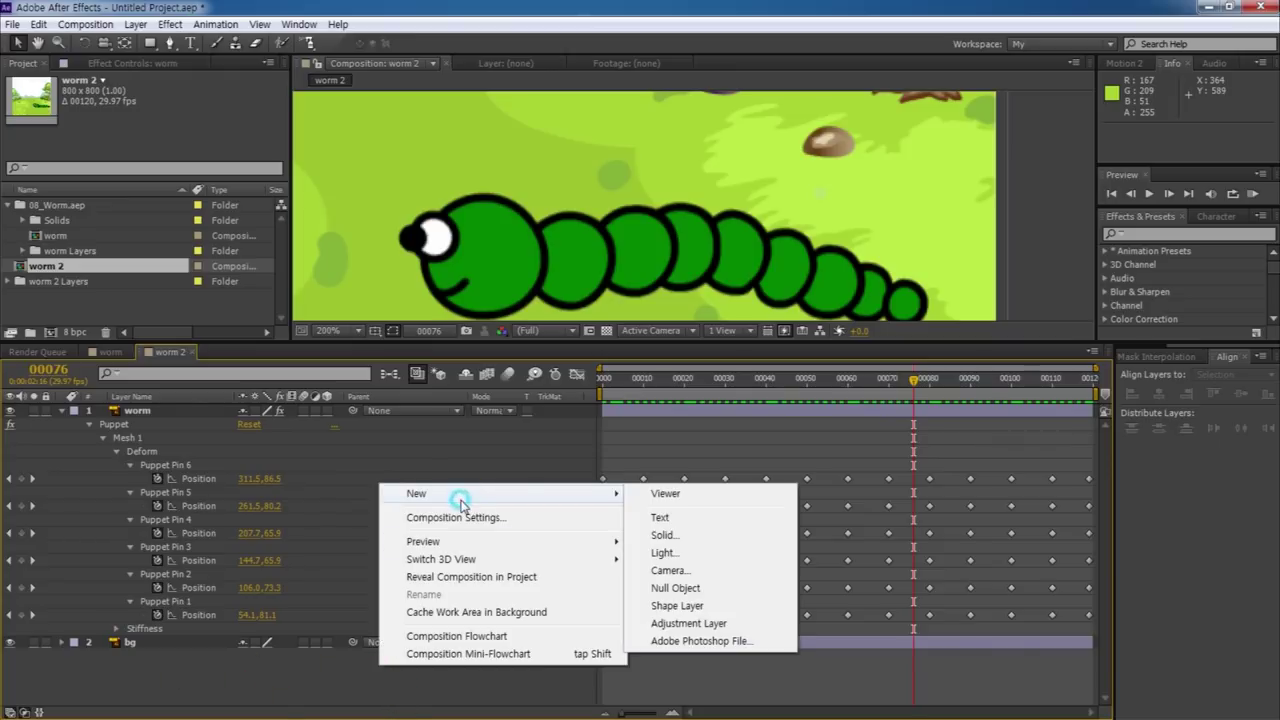
pyautogui.click(688, 588)
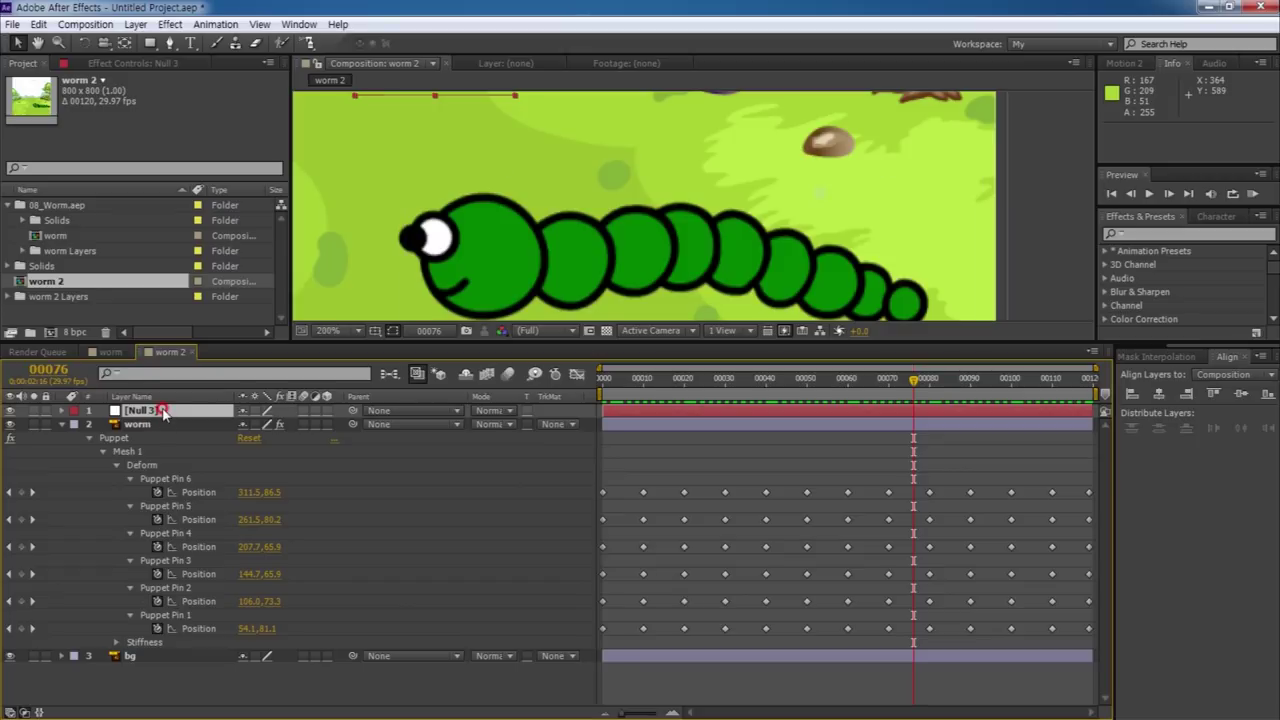
pyautogui.scroll(-1, 600, 220)
pyautogui.scroll(-3, 627, 222)
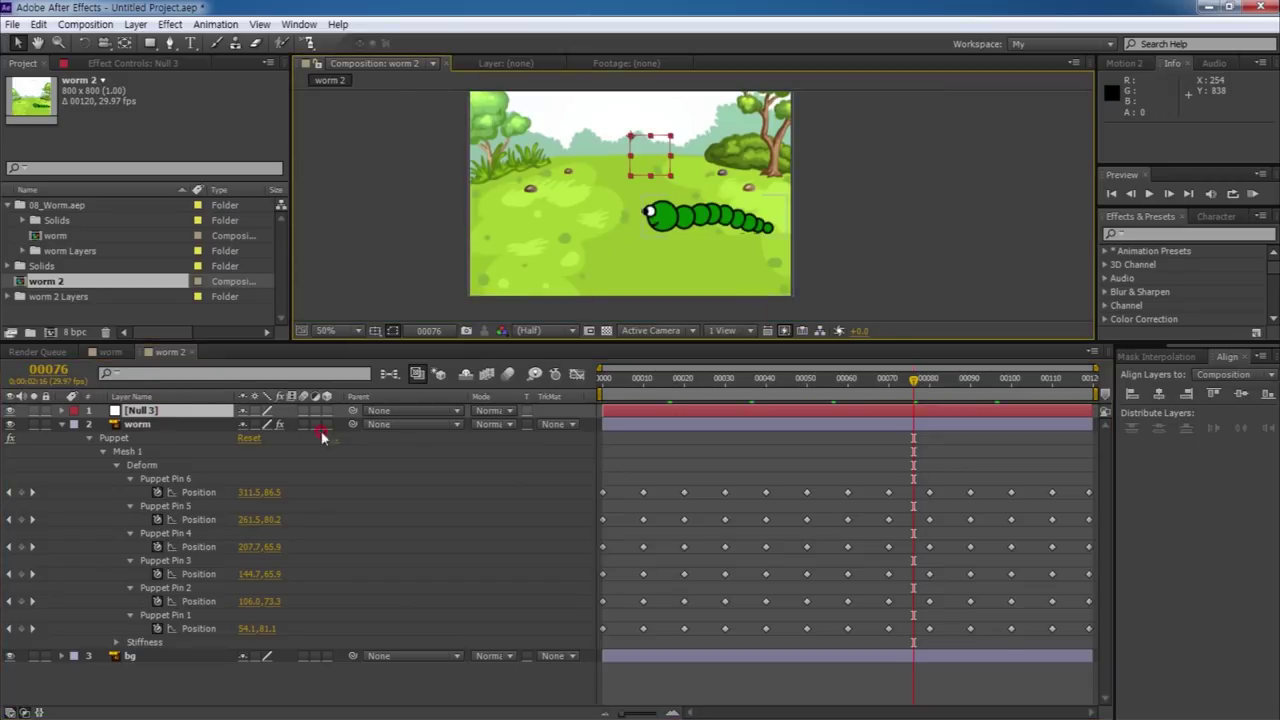
pyautogui.click(60, 425)
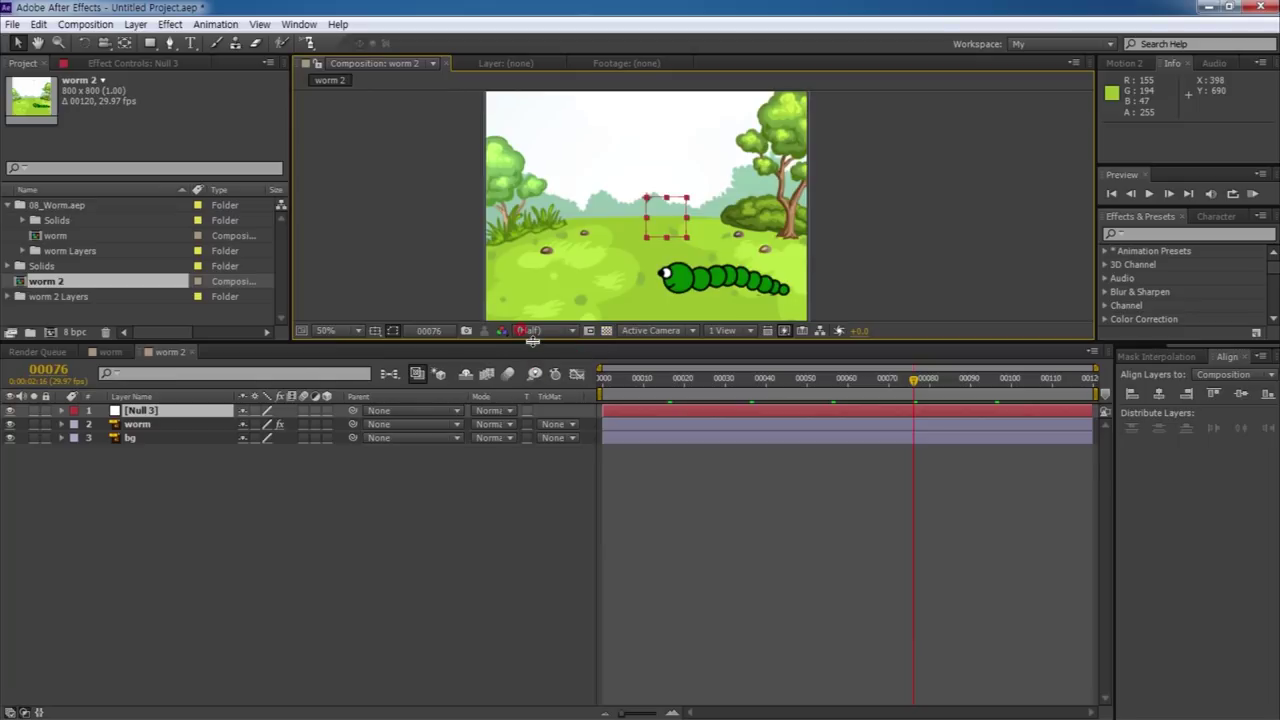
# Move the null to 440, 642 below the worm's head, view at 100%, and return to frame 0.
pyautogui.moveTo(532, 341); pyautogui.dragTo(532, 499)
pyautogui.moveTo(676, 312); pyautogui.dragTo(701, 409)
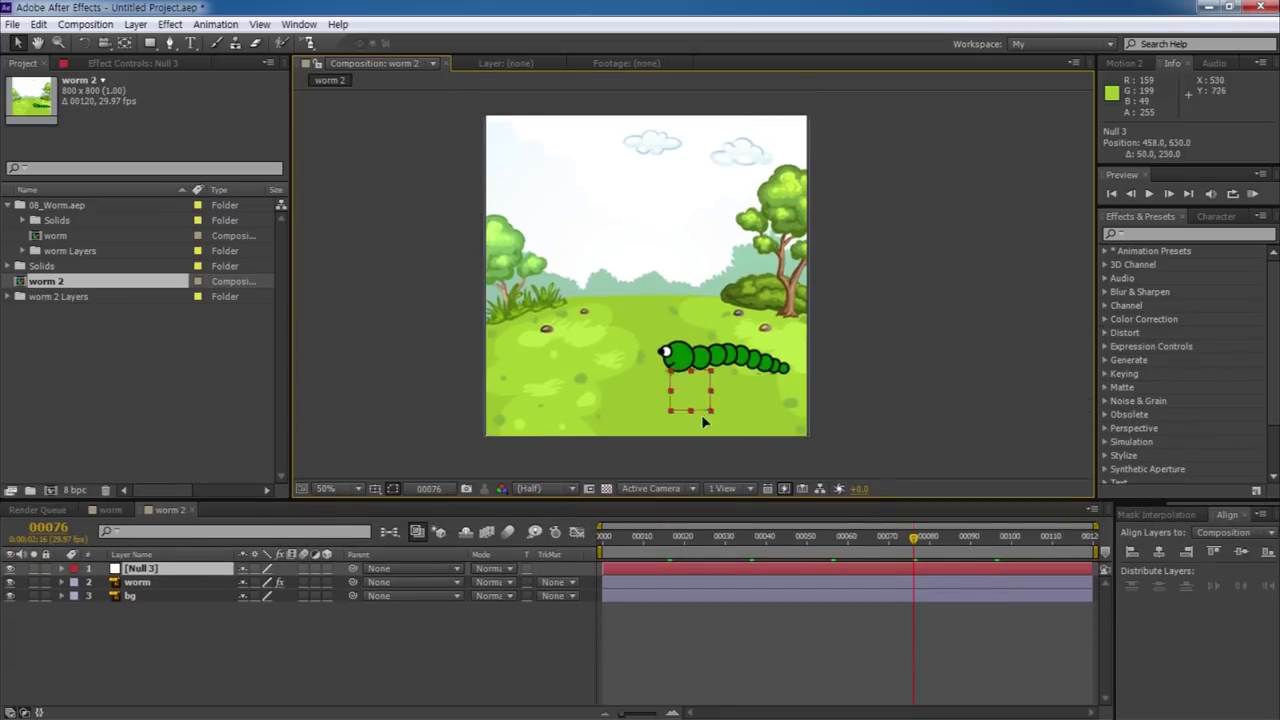
pyautogui.moveTo(766, 380); pyautogui.dragTo(640, 320)
pyautogui.press('.')
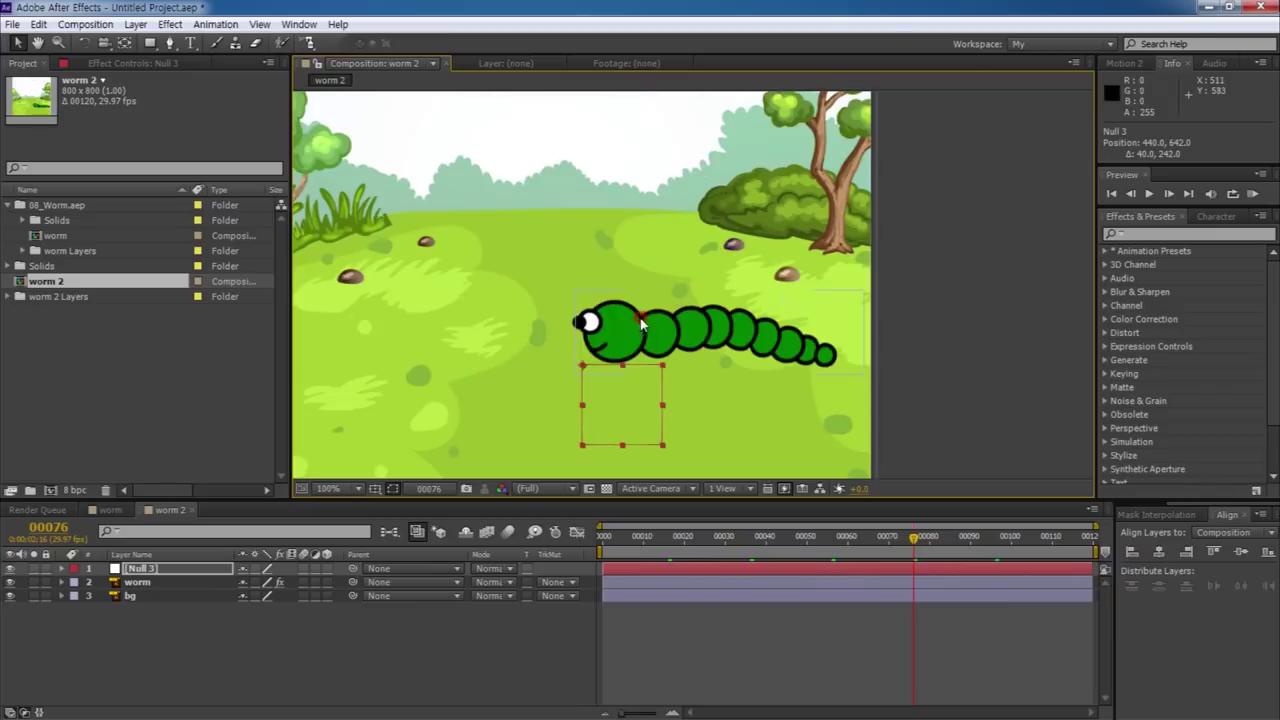
pyautogui.moveTo(918, 544); pyautogui.dragTo(565, 548)
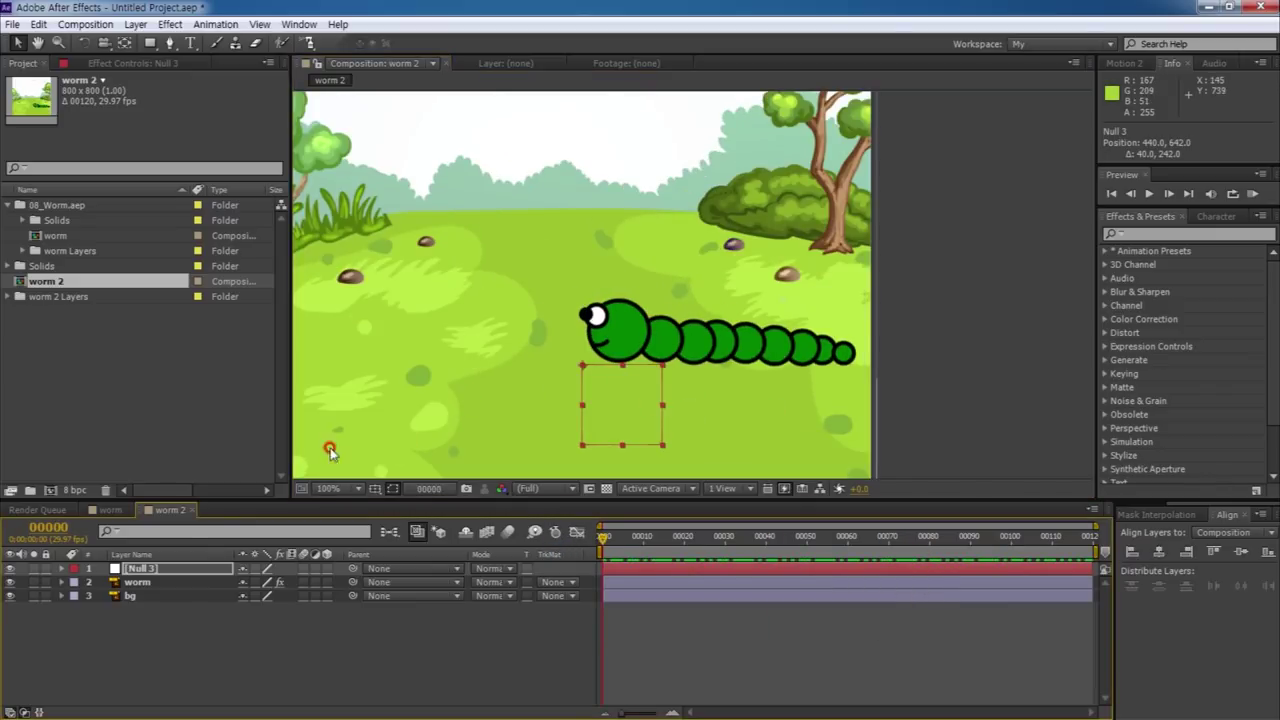
# Confirm the Null 3 name, show its Position, and pick-whip the worm layer to Null 3.
pyautogui.press('Return')
pyautogui.press('p')
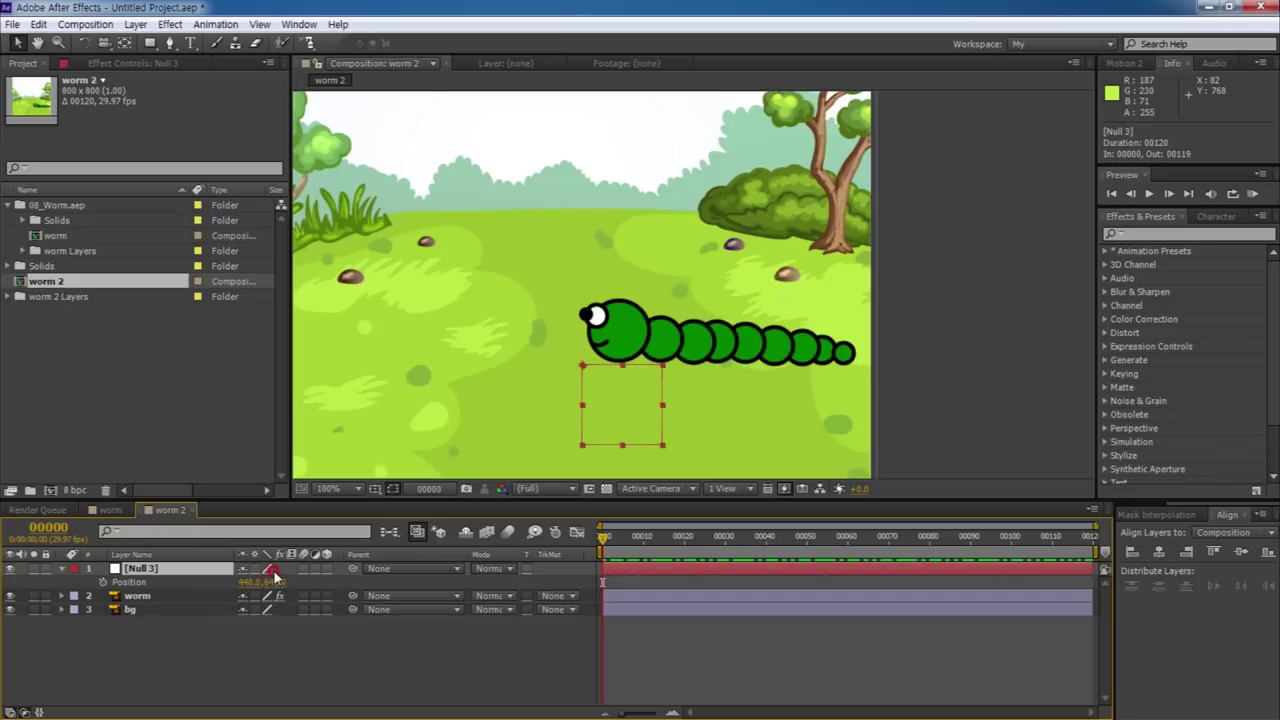
pyautogui.moveTo(228, 571); pyautogui.dragTo(140, 605)
pyautogui.click(138, 600)
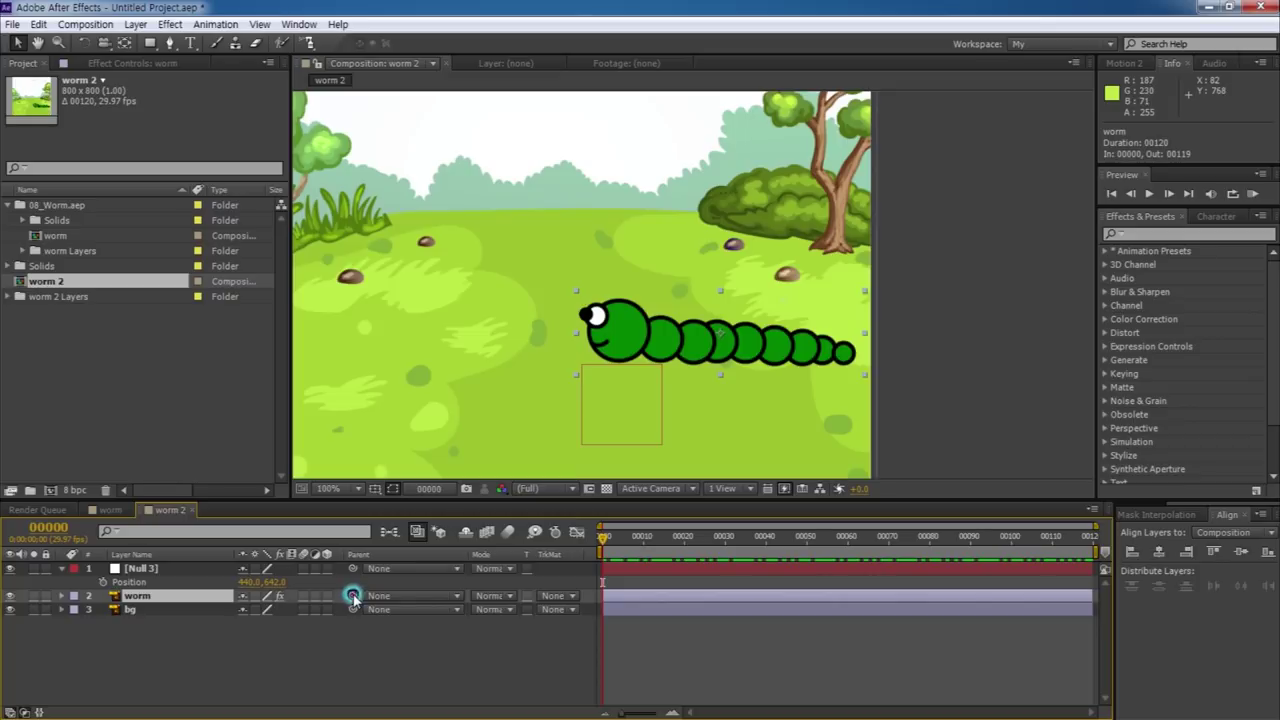
pyautogui.moveTo(353, 597); pyautogui.dragTo(170, 573)
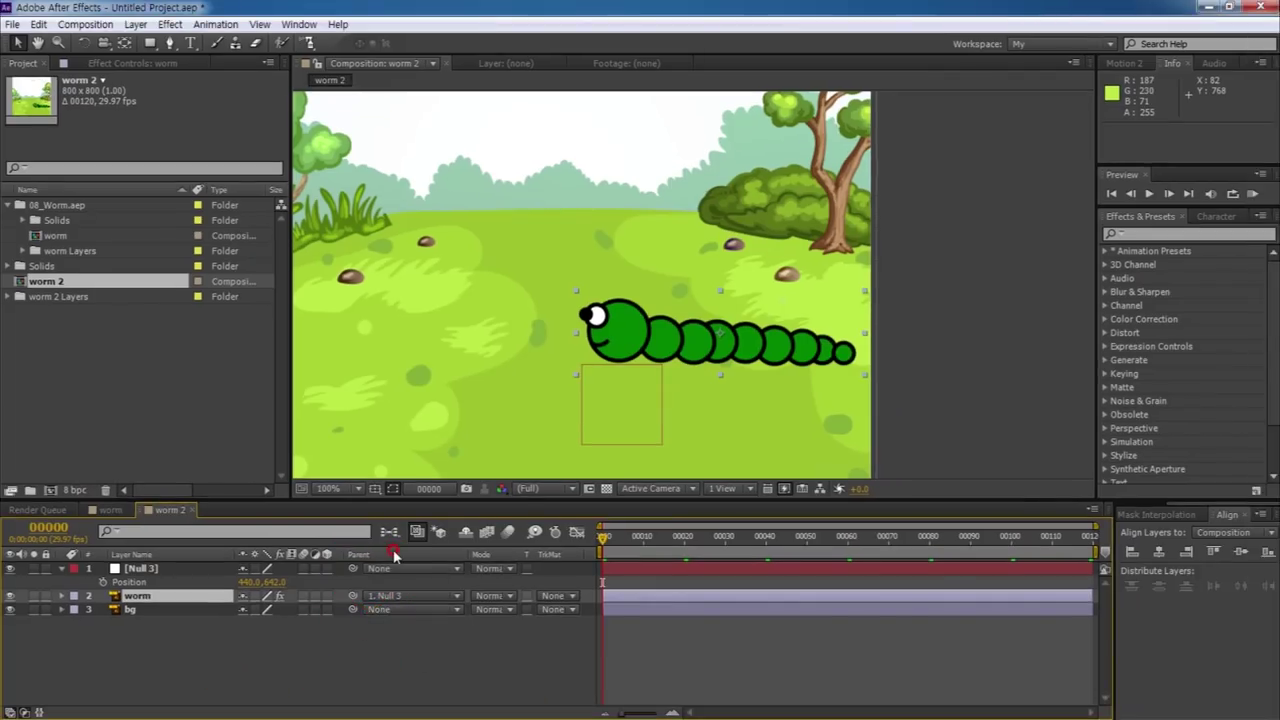
pyautogui.rightClick(403, 557)
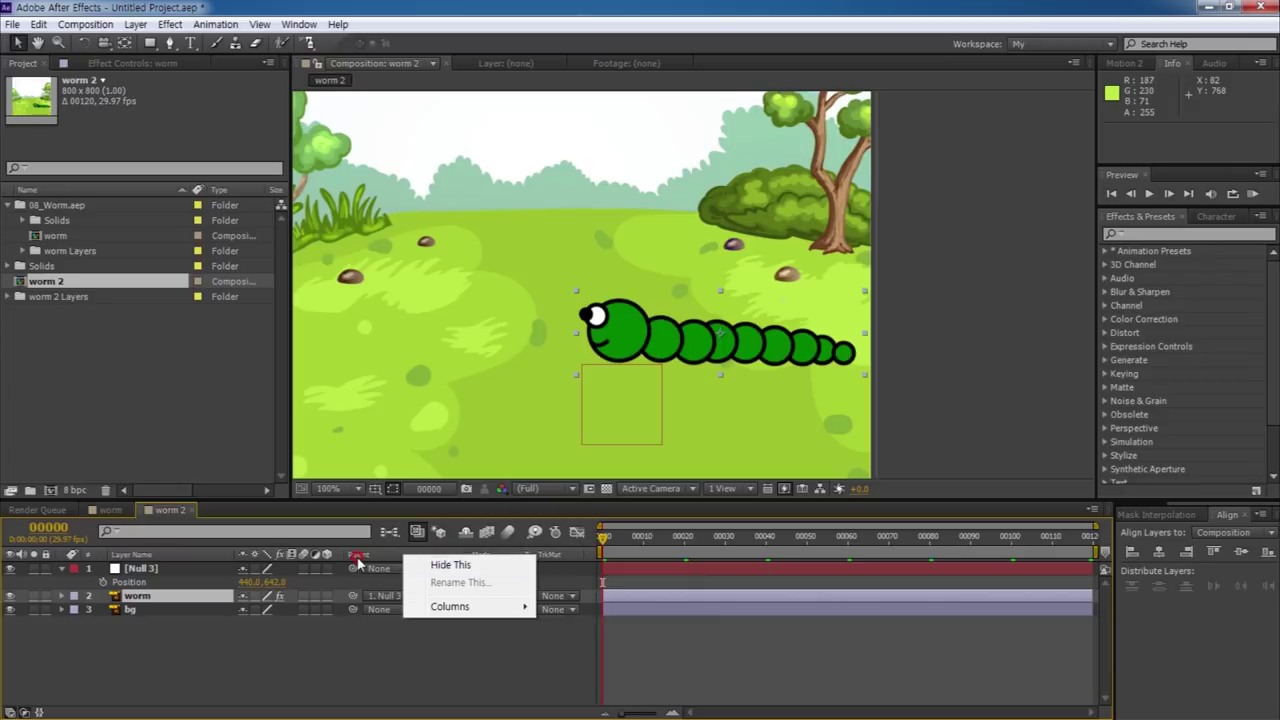
pyautogui.moveTo(464, 608)
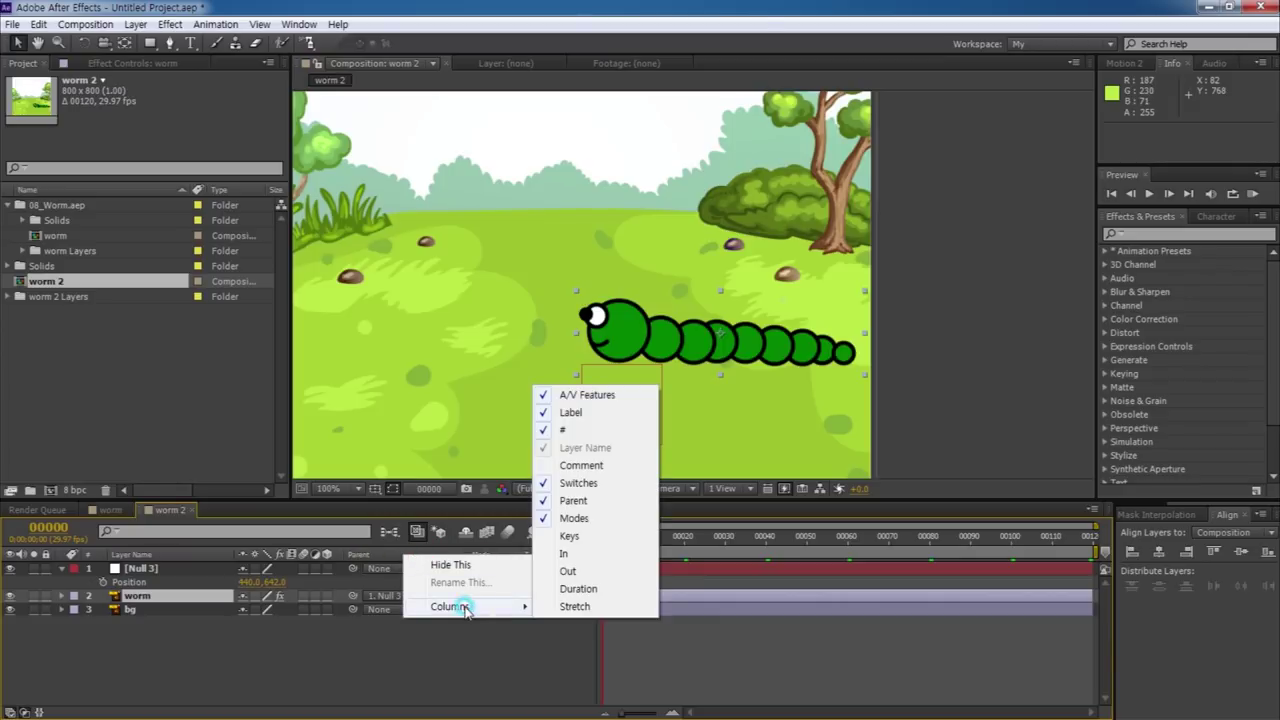
pyautogui.click(573, 500)
pyautogui.rightClick(374, 557)
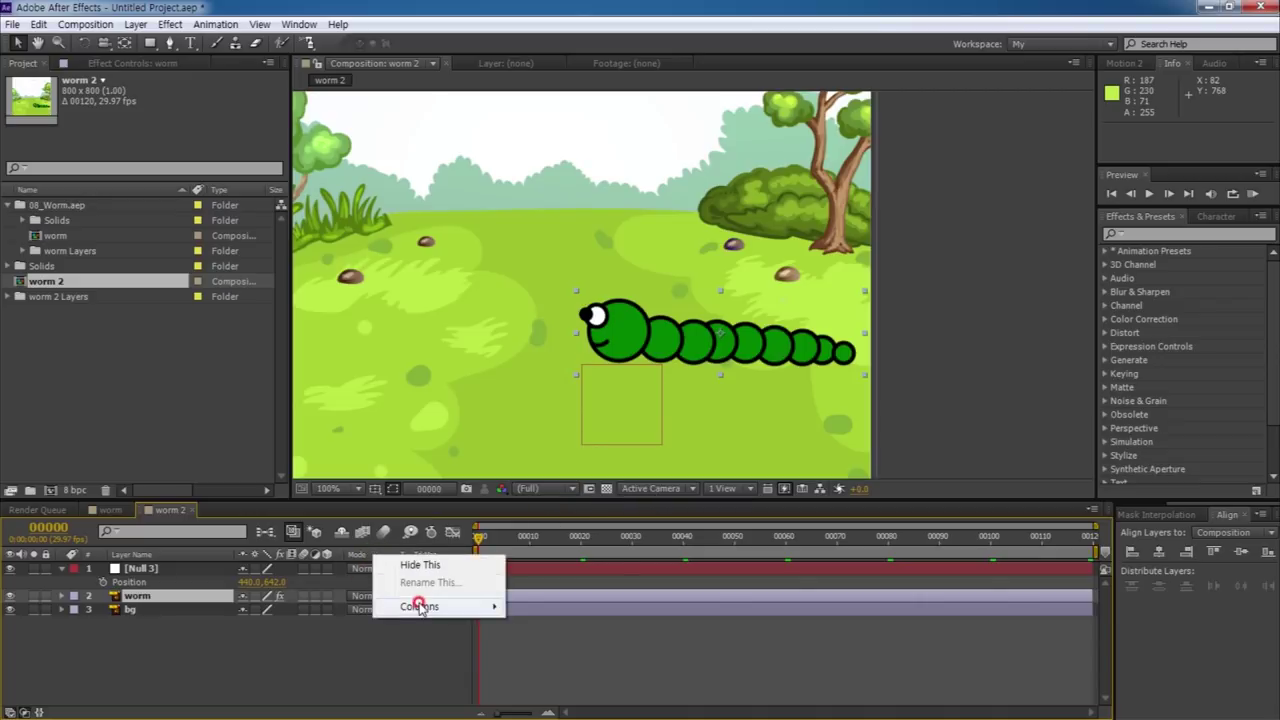
pyautogui.moveTo(423, 606)
pyautogui.click(537, 499)
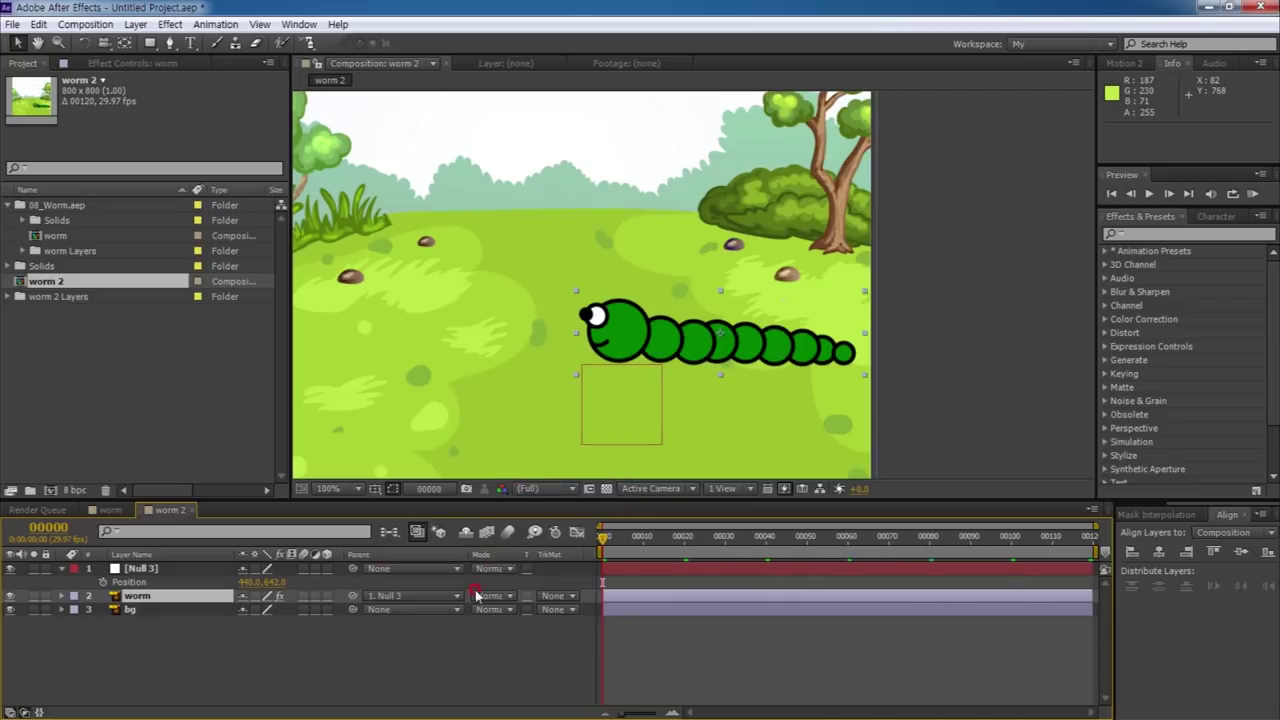
pyautogui.click(150, 568)
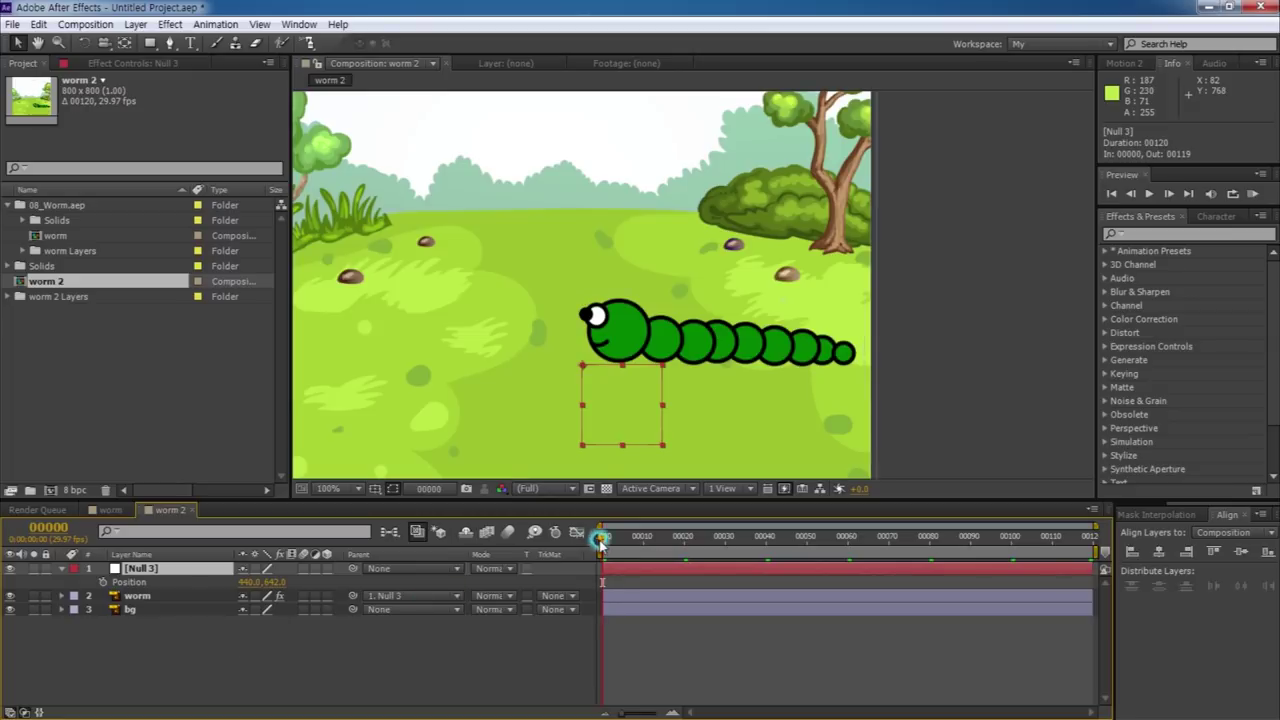
# Keyframe Null 3's Position at frame 10, moving it from 440,642 to 395,642 by frame 20.
pyautogui.moveTo(603, 543); pyautogui.dragTo(643, 537)
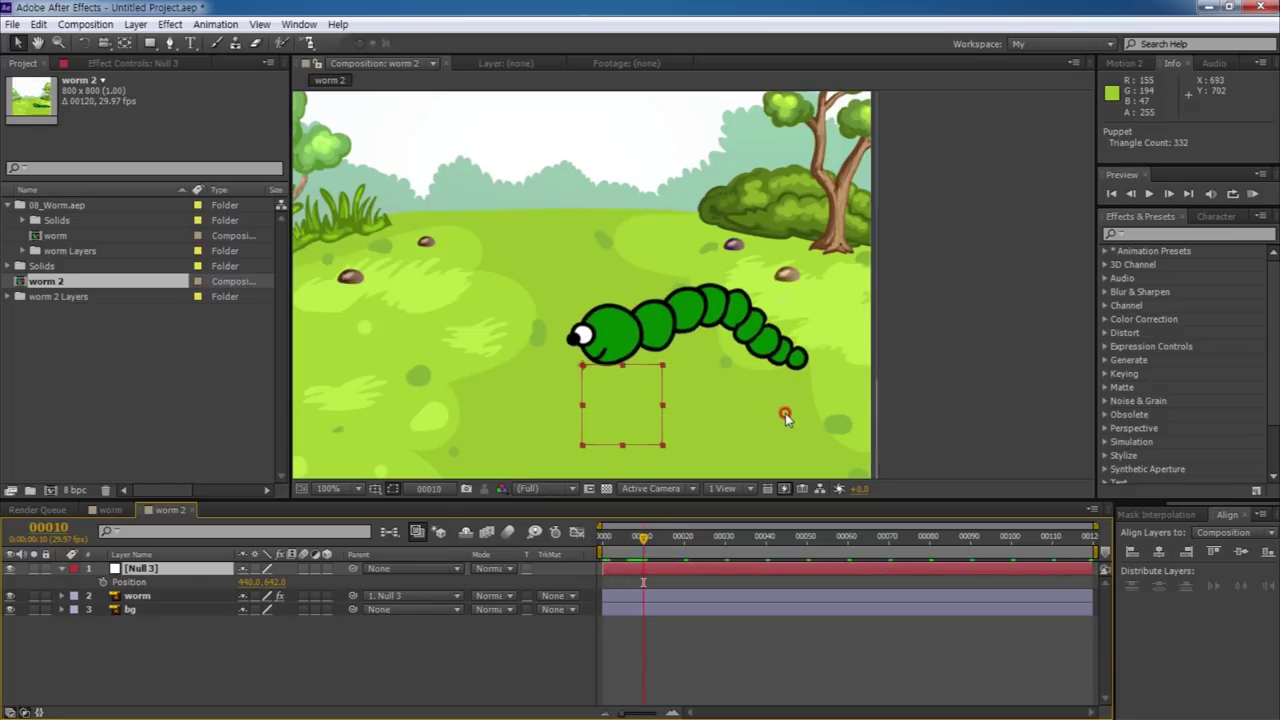
pyautogui.click(103, 581)
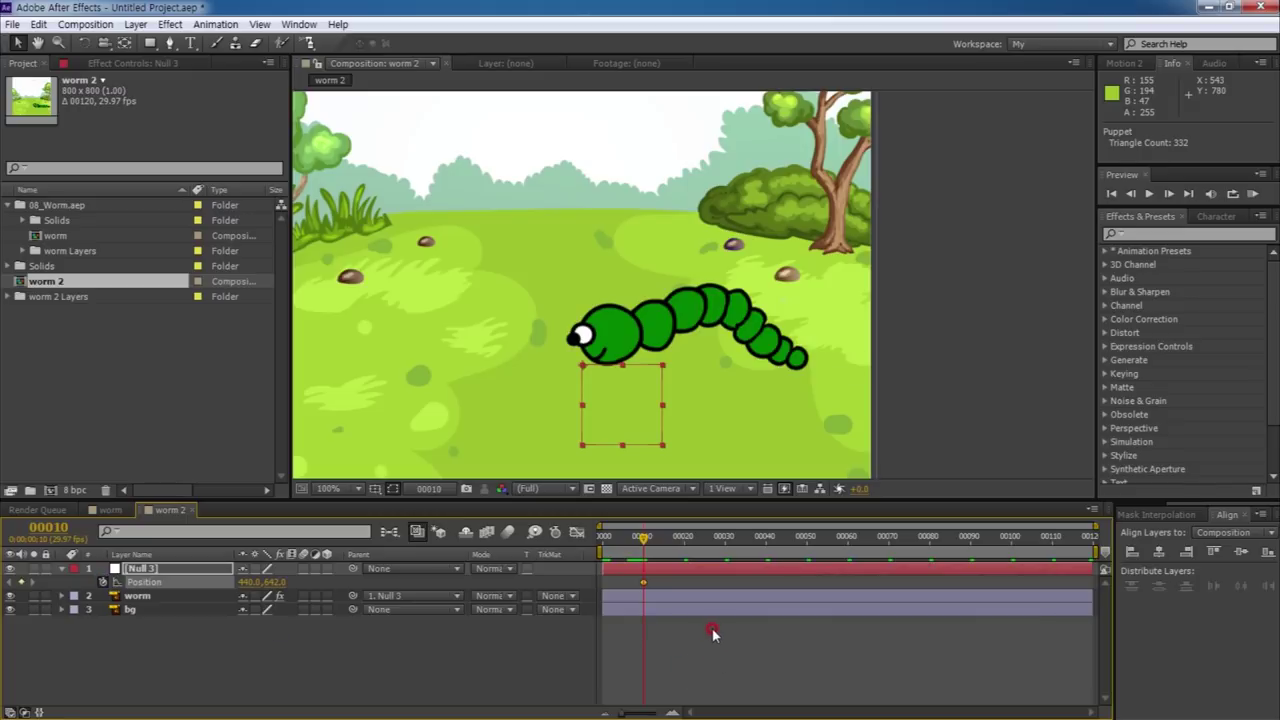
pyautogui.moveTo(643, 537)
pyautogui.mouseDown()
pyautogui.moveTo(686, 542)
pyautogui.moveTo(648, 550)
pyautogui.mouseUp()
pyautogui.moveTo(648, 550); pyautogui.dragTo(684, 541)
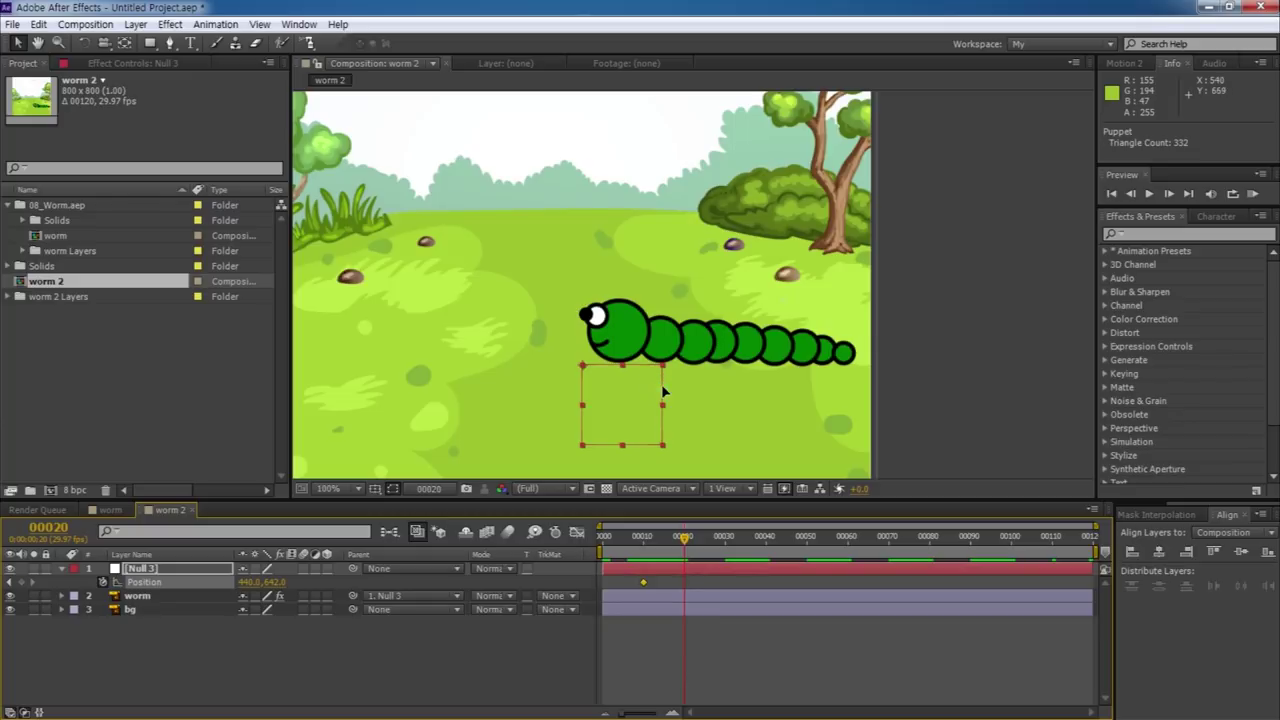
pyautogui.moveTo(663, 392); pyautogui.dragTo(627, 390)
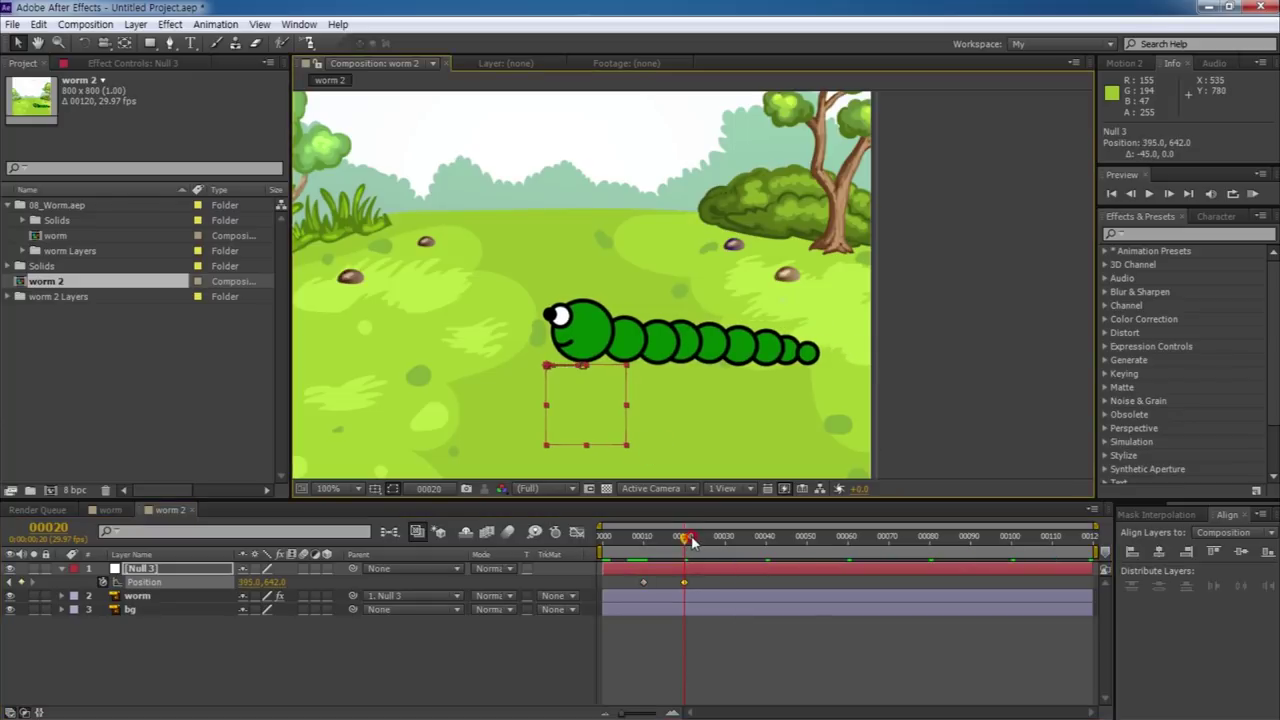
pyautogui.moveTo(684, 541); pyautogui.dragTo(725, 541)
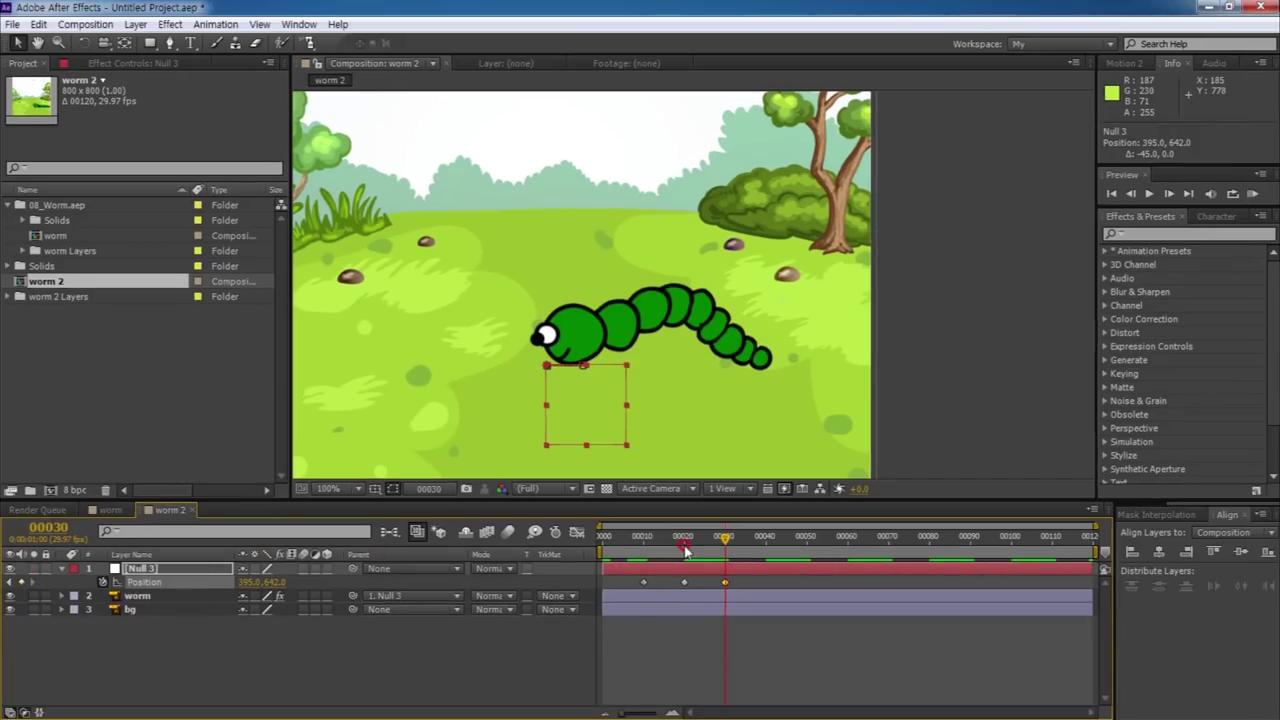
# Keyframe Null 3's Position every ten frames from 40 to 80, stepping it further left.
pyautogui.moveTo(727, 540); pyautogui.dragTo(765, 538)
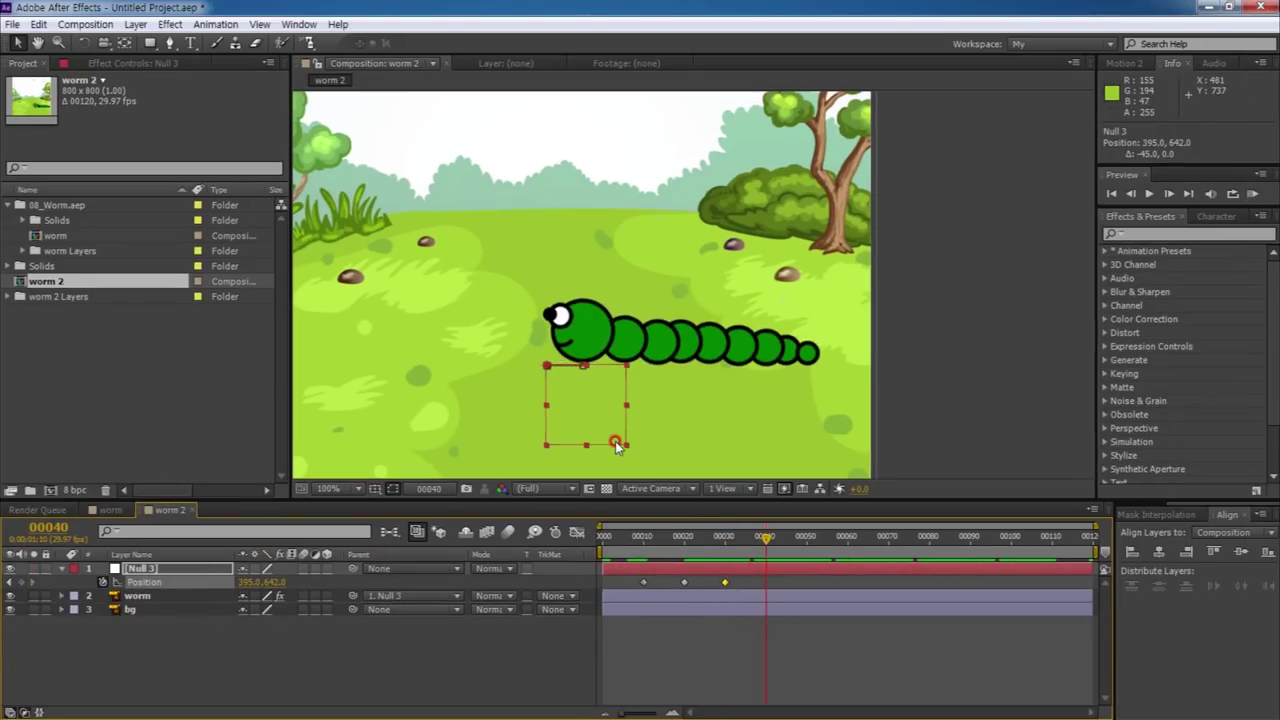
pyautogui.moveTo(615, 449); pyautogui.dragTo(585, 447)
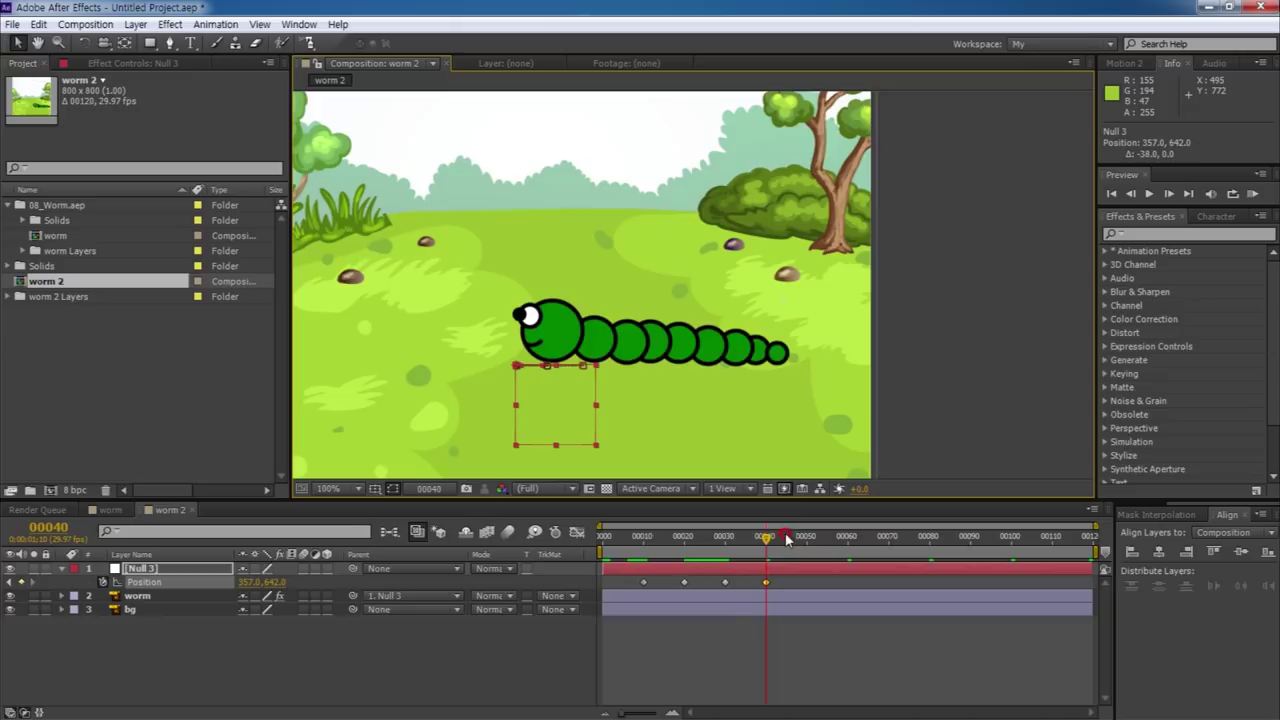
pyautogui.moveTo(767, 540); pyautogui.dragTo(807, 540)
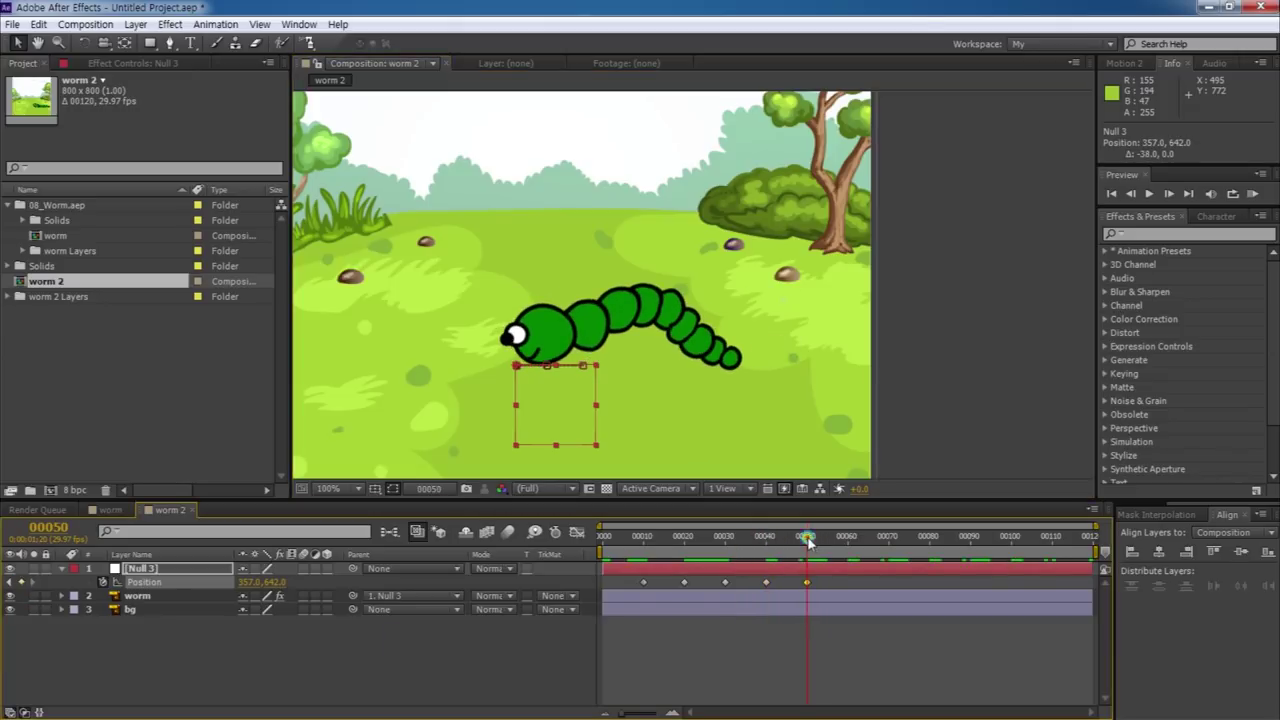
pyautogui.moveTo(808, 540); pyautogui.dragTo(848, 540)
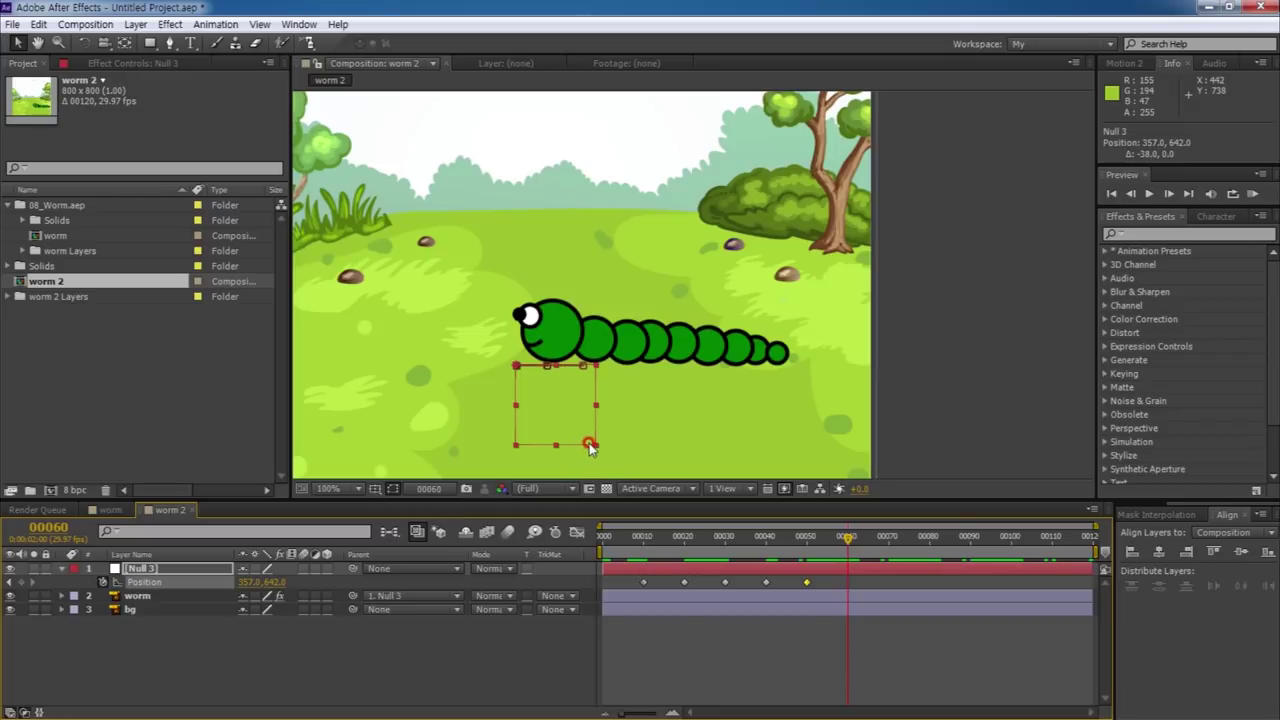
pyautogui.moveTo(589, 447); pyautogui.dragTo(561, 445)
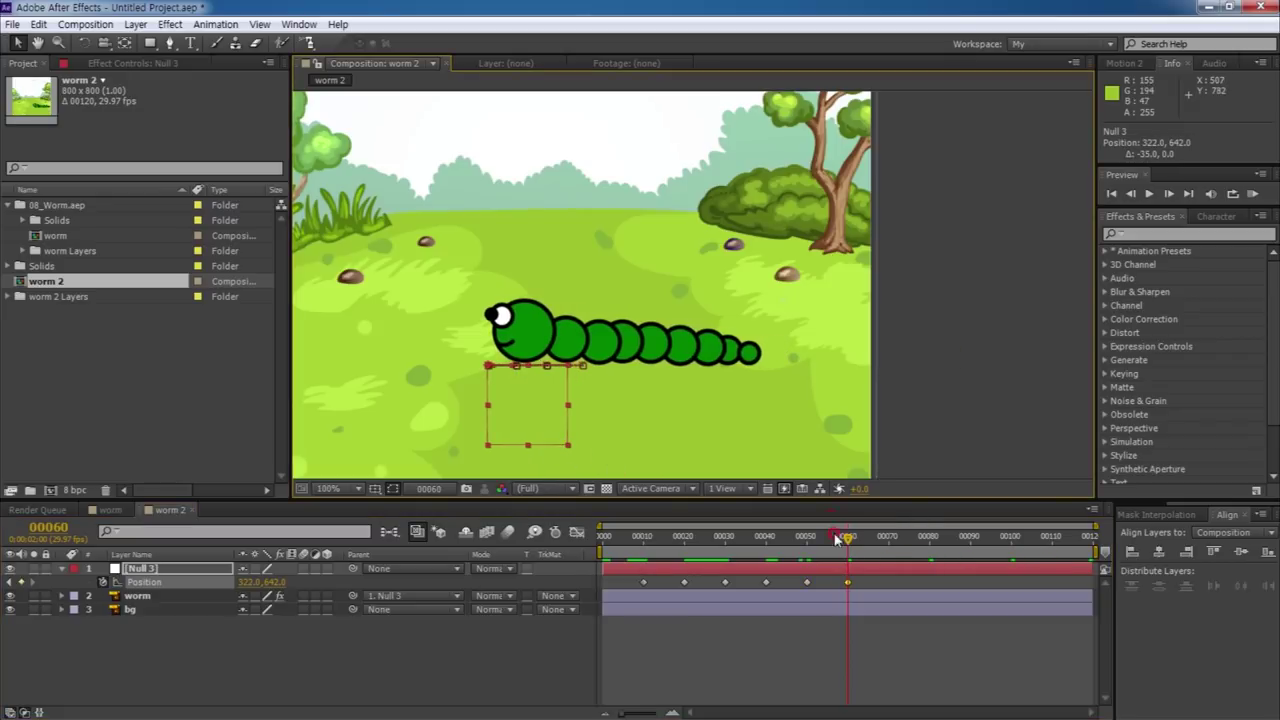
pyautogui.moveTo(848, 540); pyautogui.dragTo(888, 540)
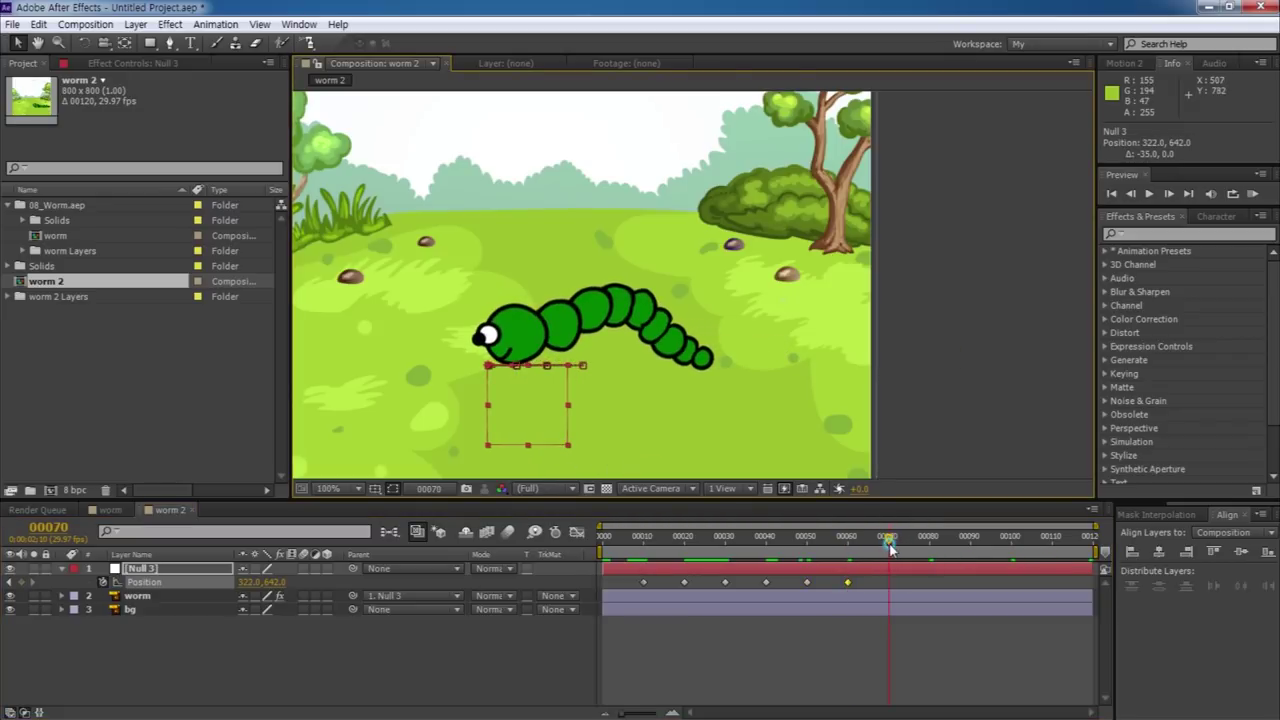
pyautogui.click(20, 582)
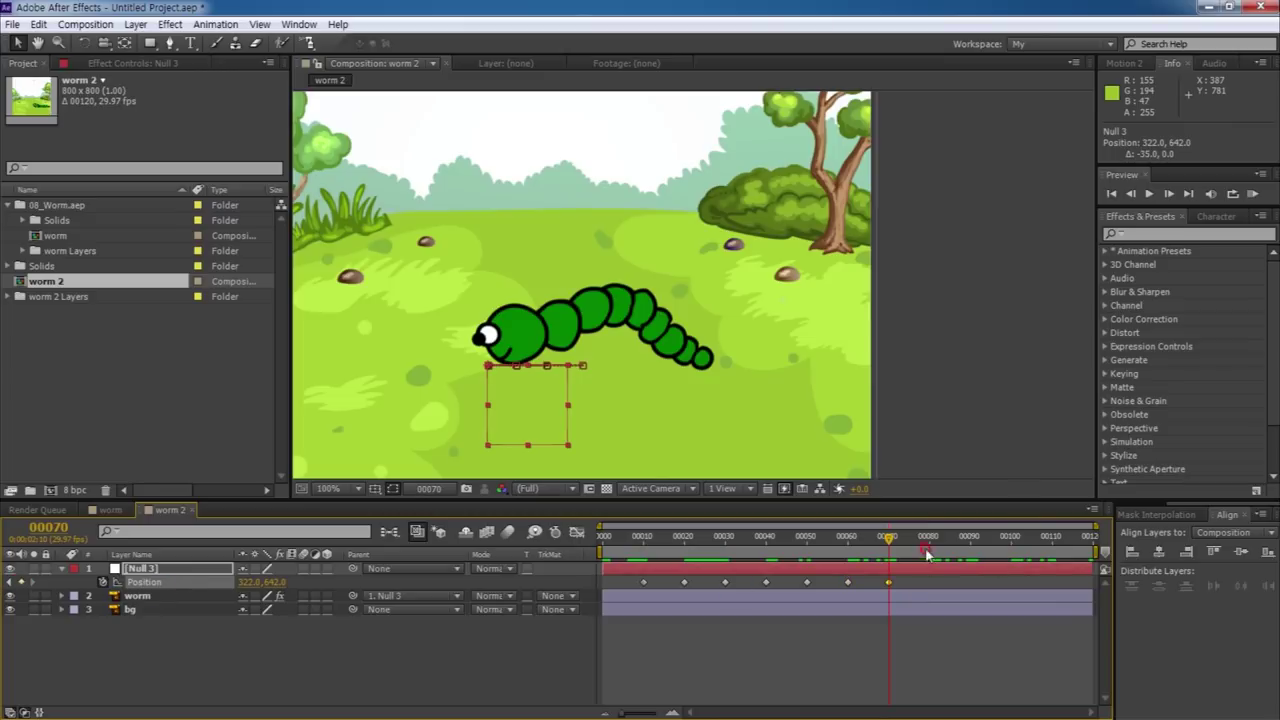
pyautogui.moveTo(890, 540); pyautogui.dragTo(930, 540)
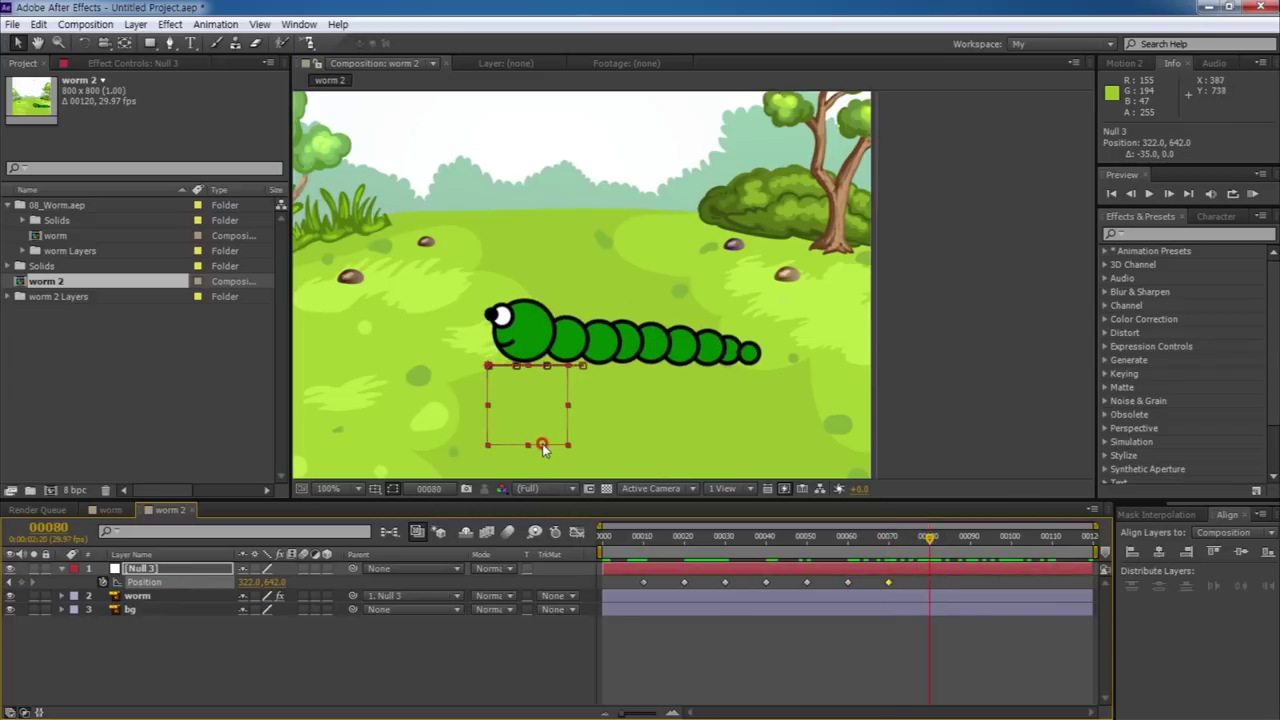
pyautogui.moveTo(541, 447); pyautogui.dragTo(509, 447)
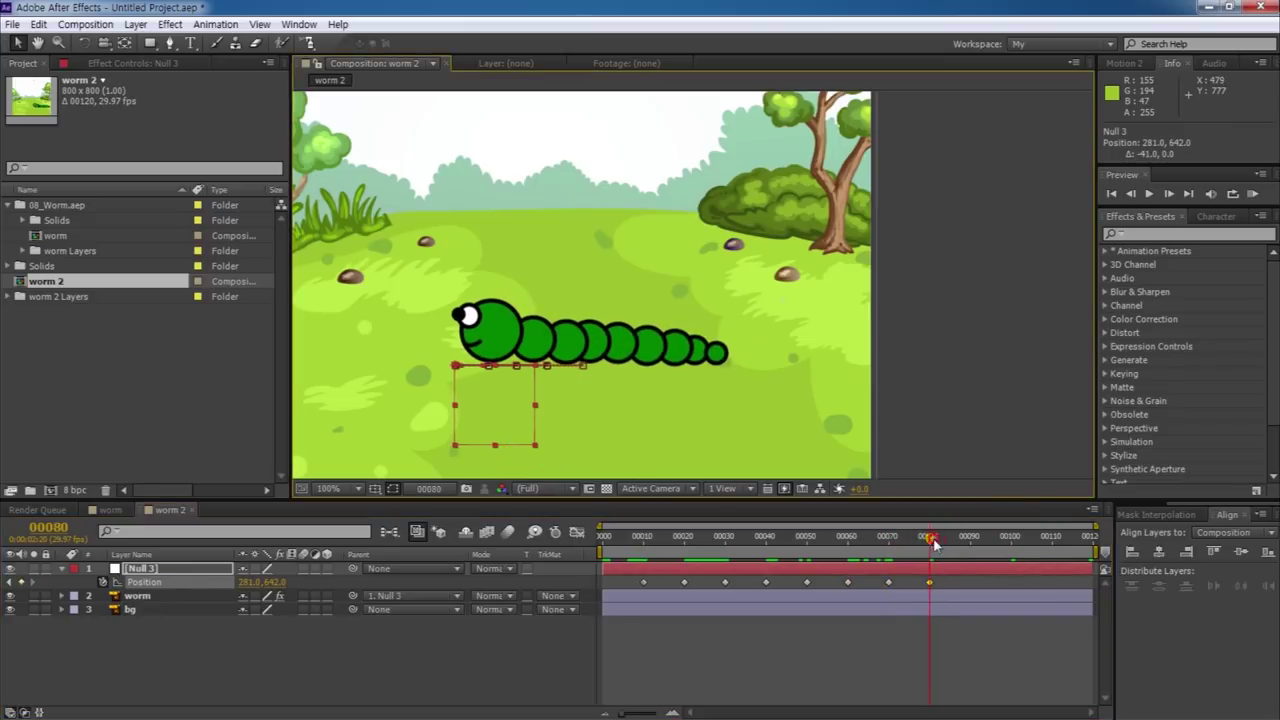
# Key Null 3 leftward at frames 90 through 110, ending at 207,642 on frame 119.
pyautogui.moveTo(933, 543); pyautogui.dragTo(970, 540)
pyautogui.click(22, 583)
pyautogui.moveTo(970, 540); pyautogui.dragTo(1005, 543)
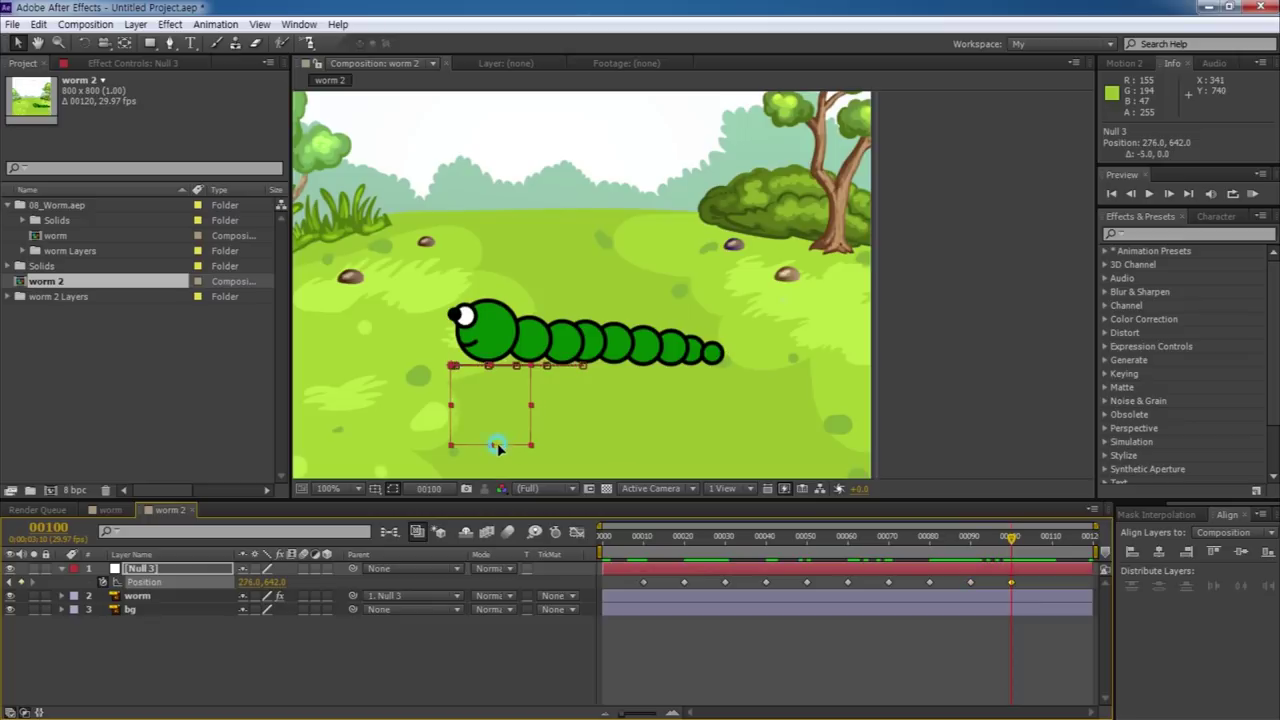
pyautogui.moveTo(508, 447); pyautogui.dragTo(481, 447)
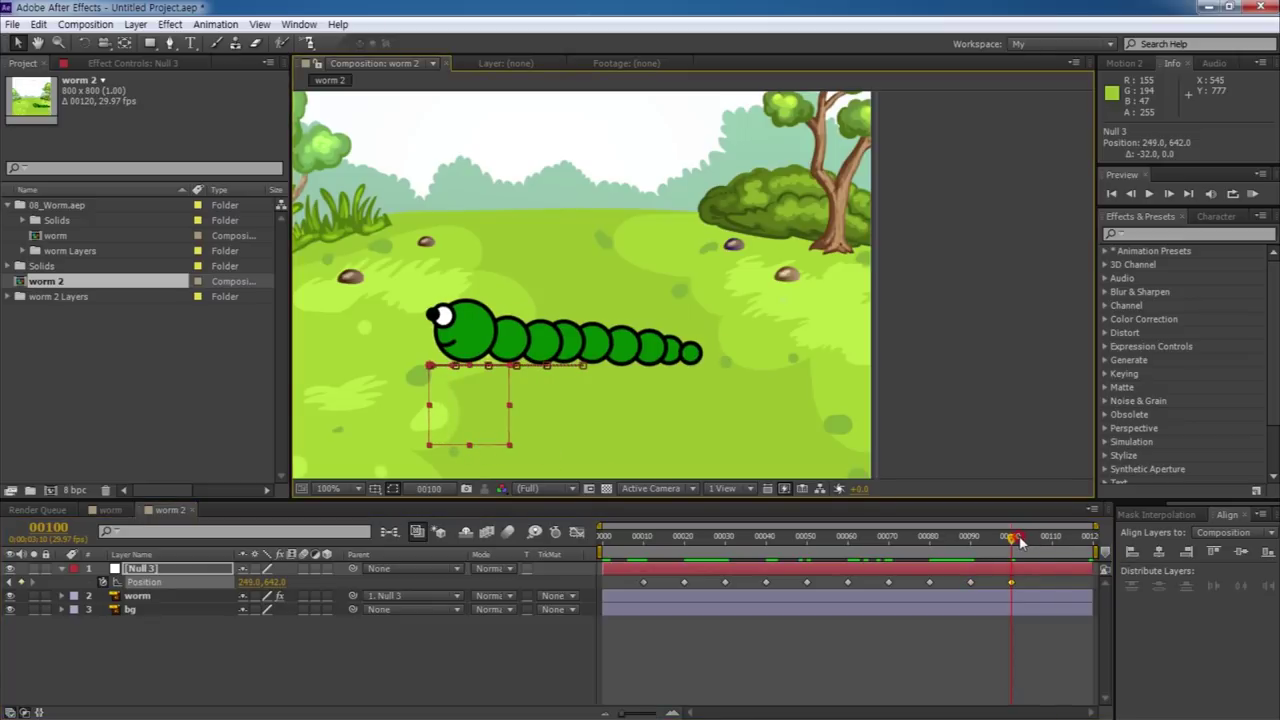
pyautogui.moveTo(1019, 541); pyautogui.dragTo(1052, 541)
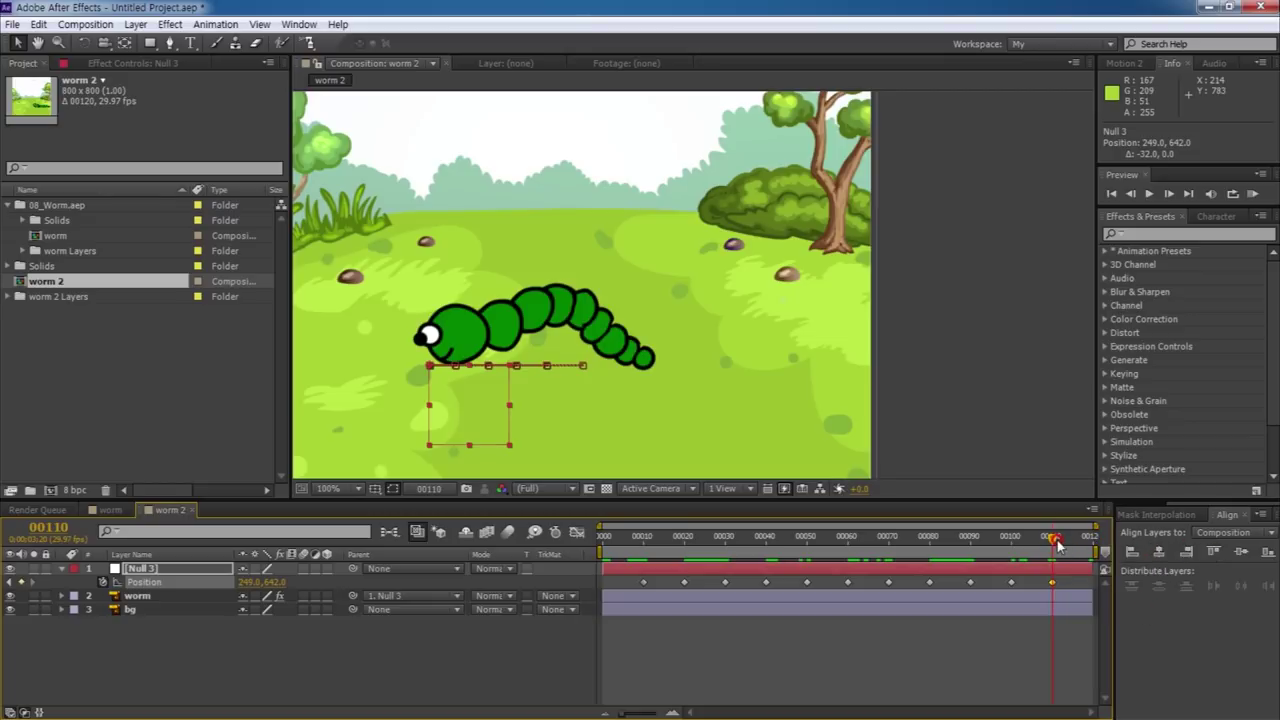
pyautogui.moveTo(1057, 543); pyautogui.dragTo(1100, 540)
pyautogui.click(499, 445)
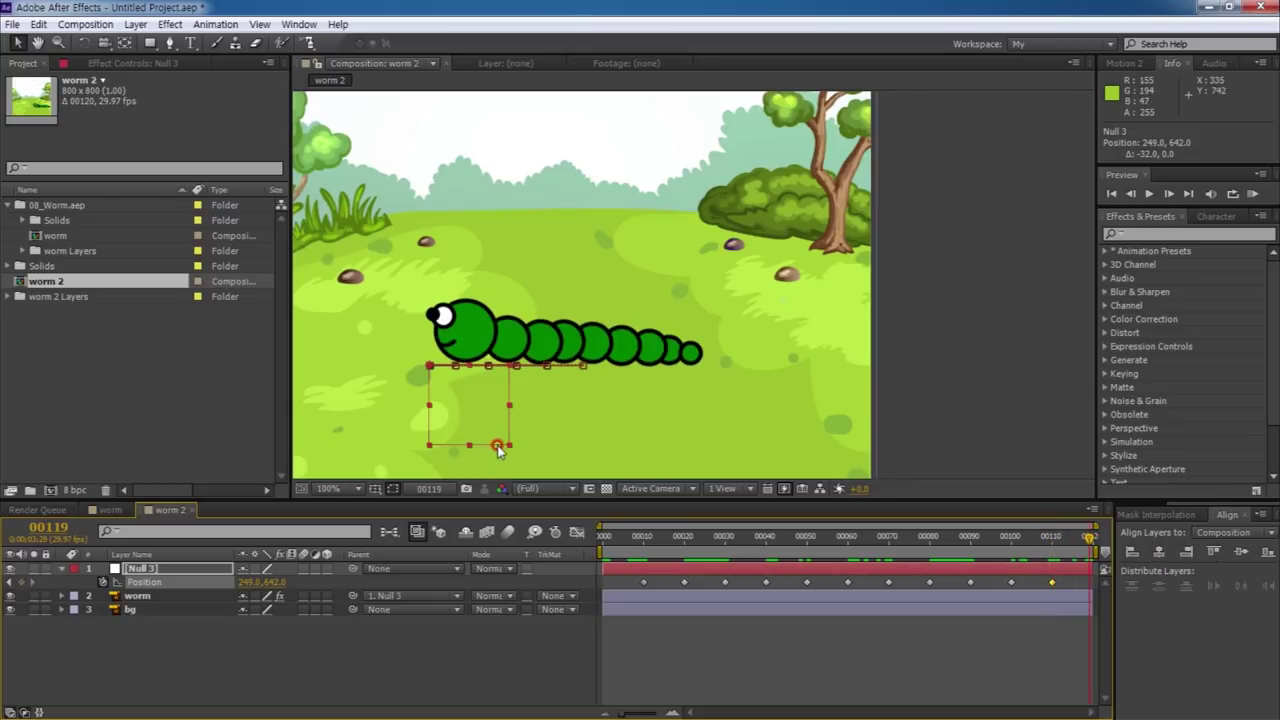
pyautogui.moveTo(499, 447); pyautogui.dragTo(457, 447)
pyautogui.click(793, 648)
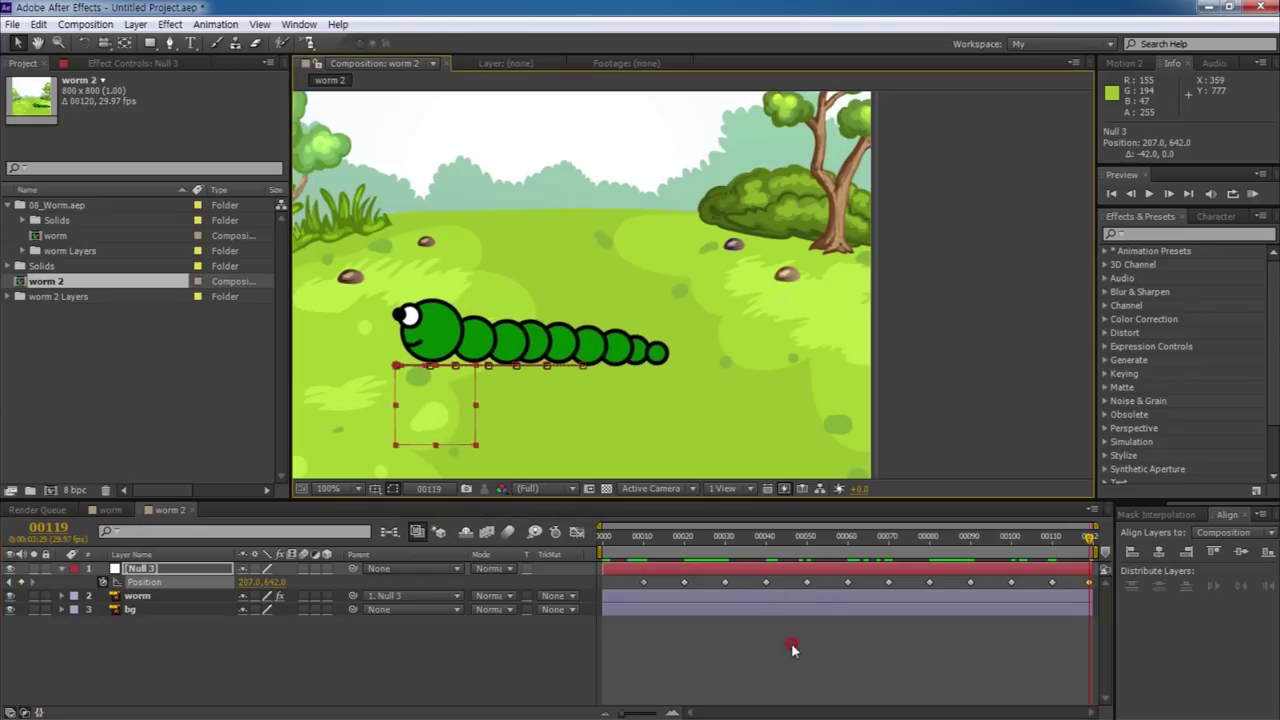
pyautogui.click(925, 419)
# Maximize the Composition panel, set magnification to Fit, and return to the first frame.
pyautogui.click(672, 464)
pyautogui.press('`')
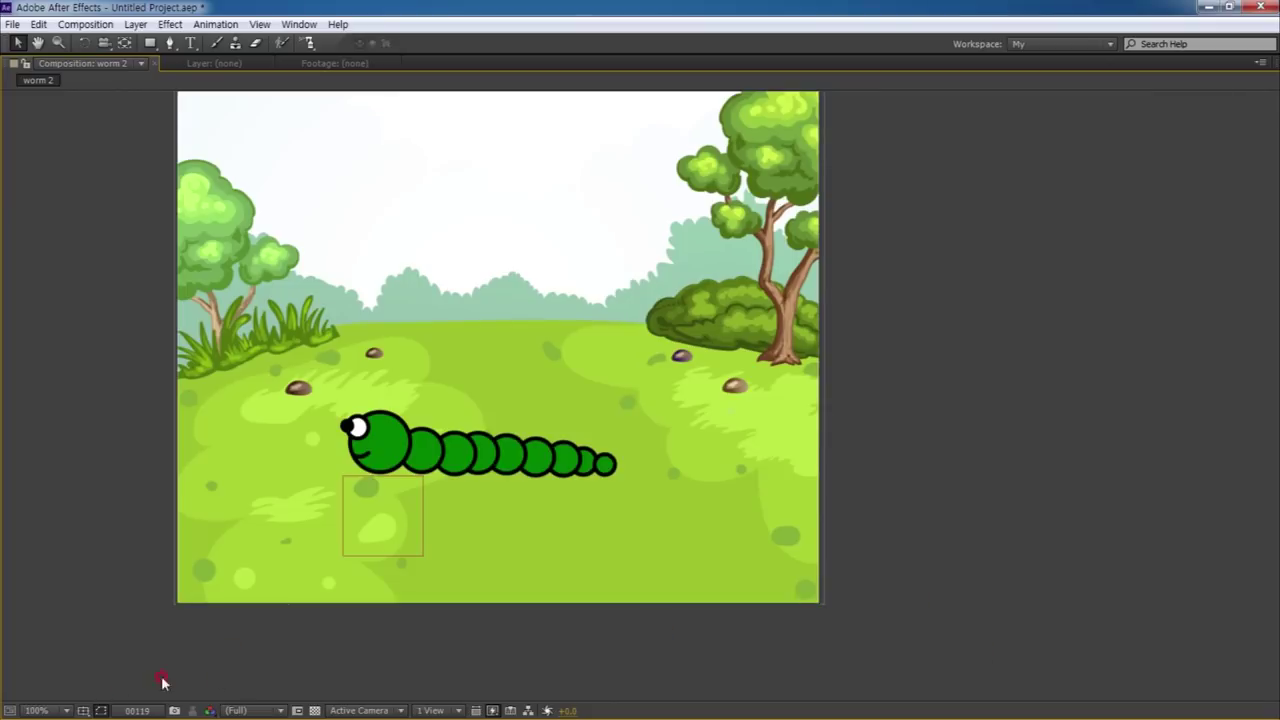
pyautogui.click(27, 711)
pyautogui.click(84, 430)
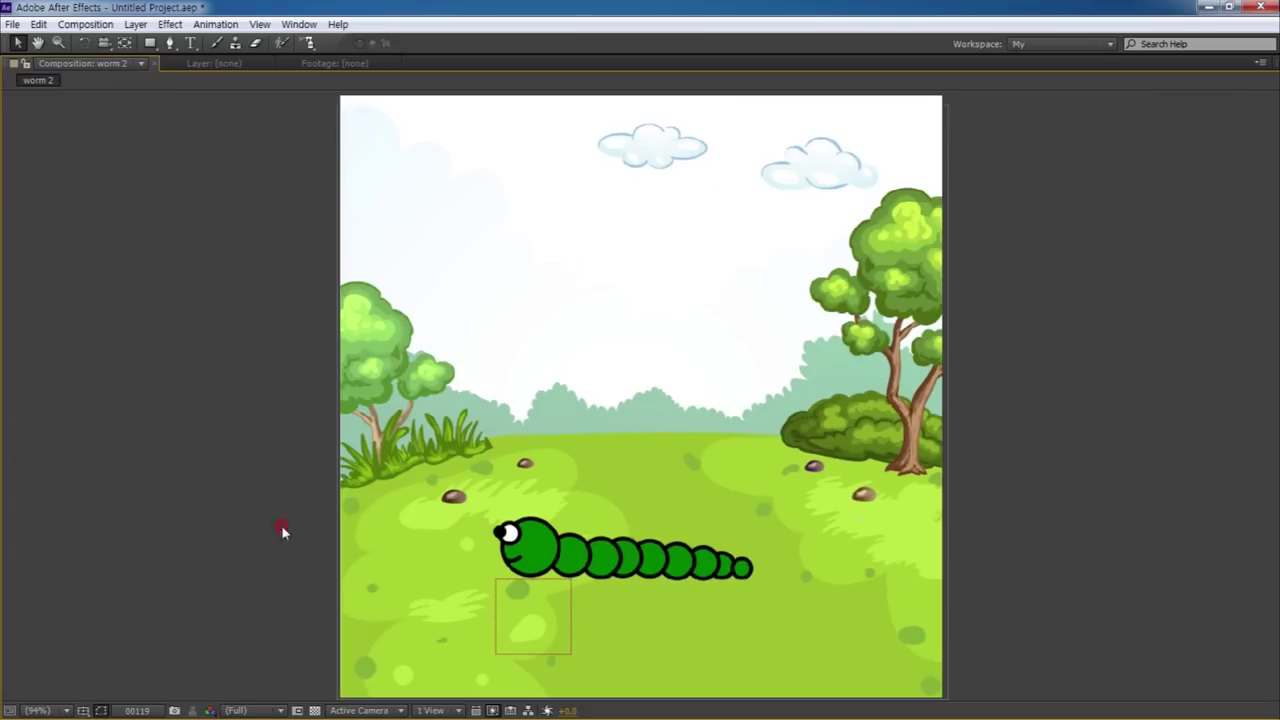
pyautogui.press('Home')
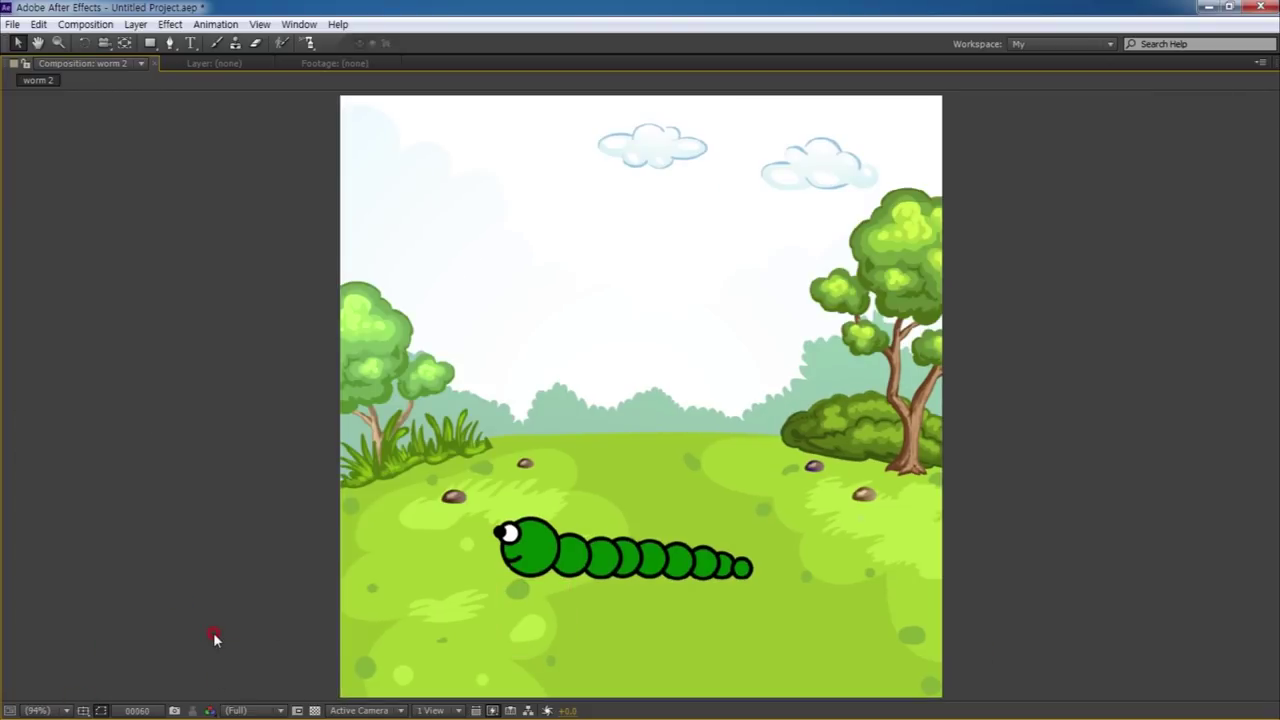